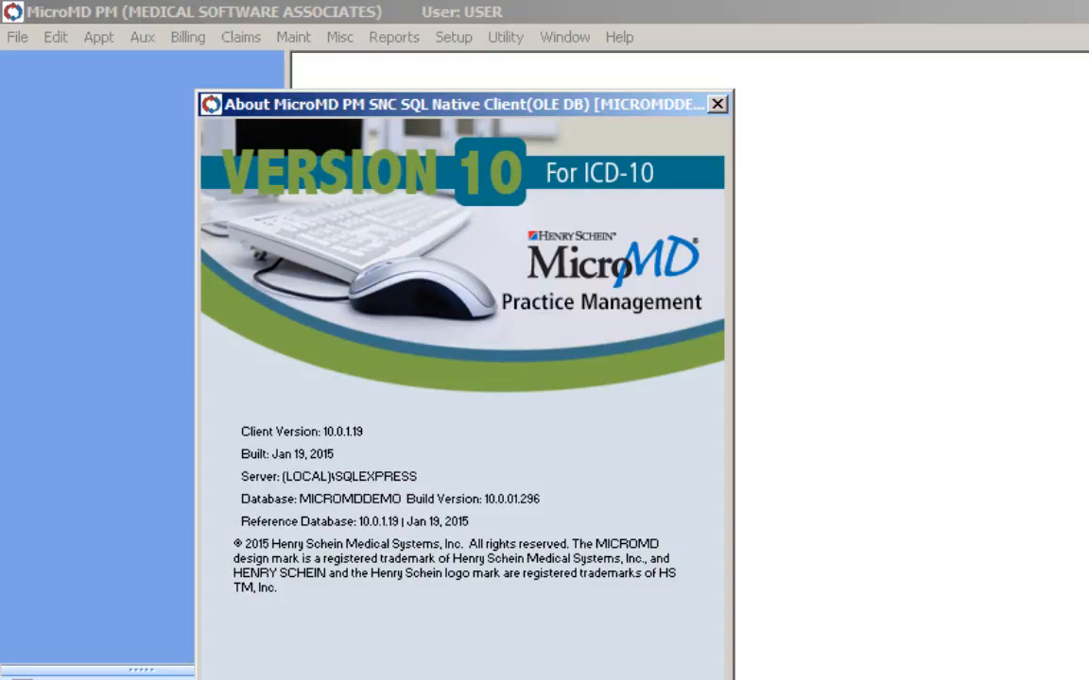
Open the diagnosis list and check the ICD-10 code options for the 005.9 food poisoning diagnosis
{"action": "key", "text": "Return"}
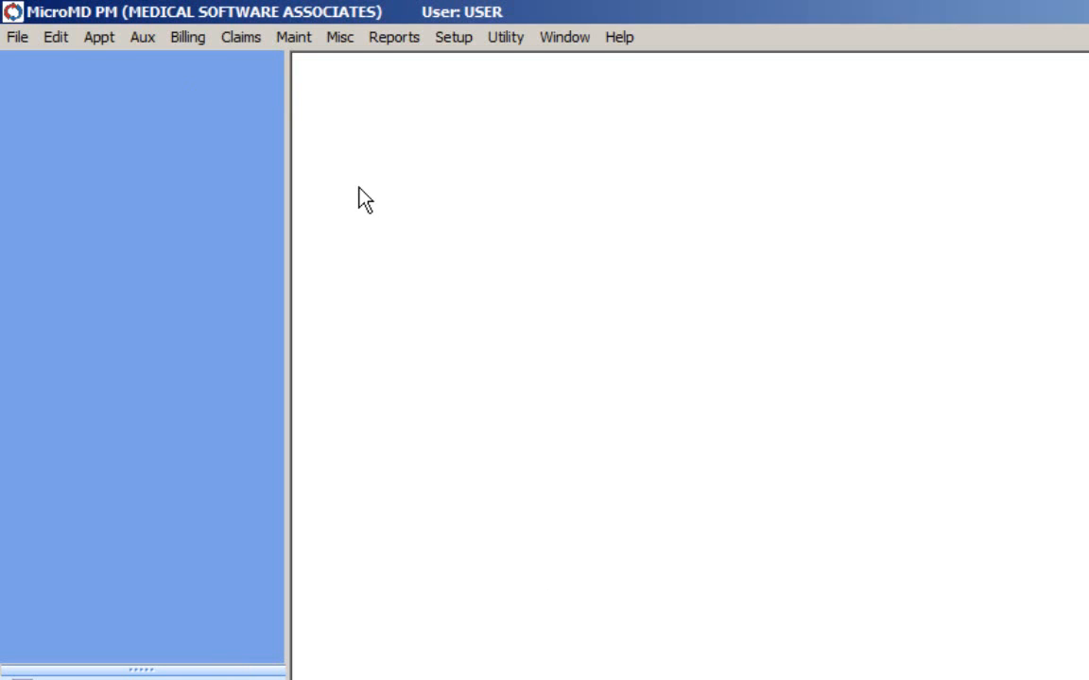
{"action": "left_click", "coordinate": [253, 31]}
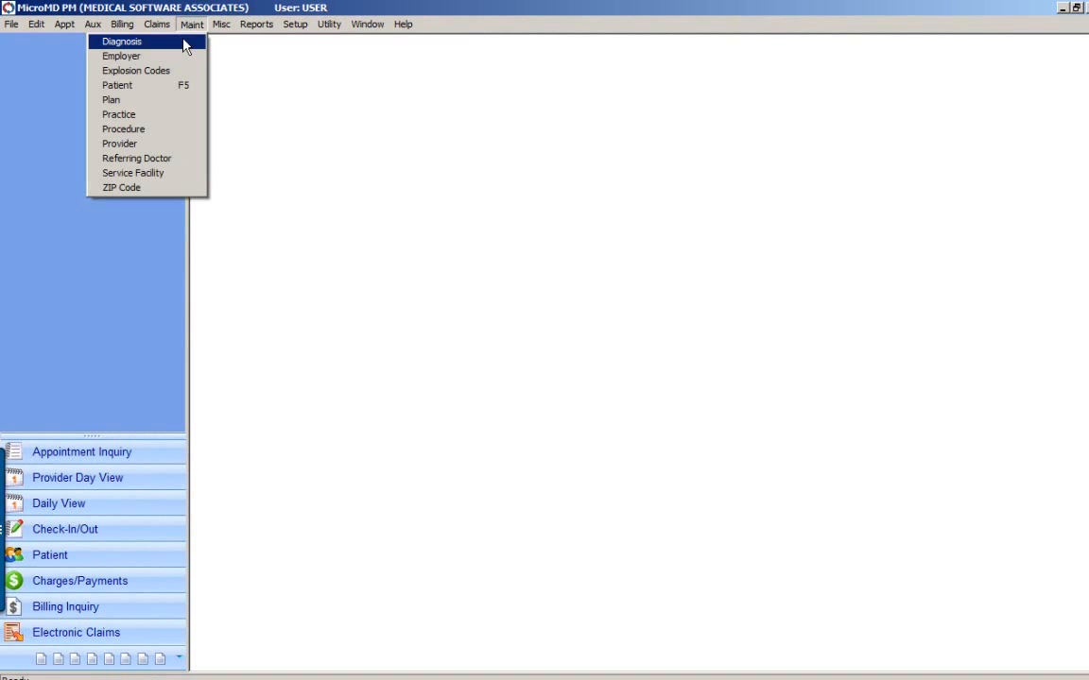
{"action": "left_click", "coordinate": [185, 43]}
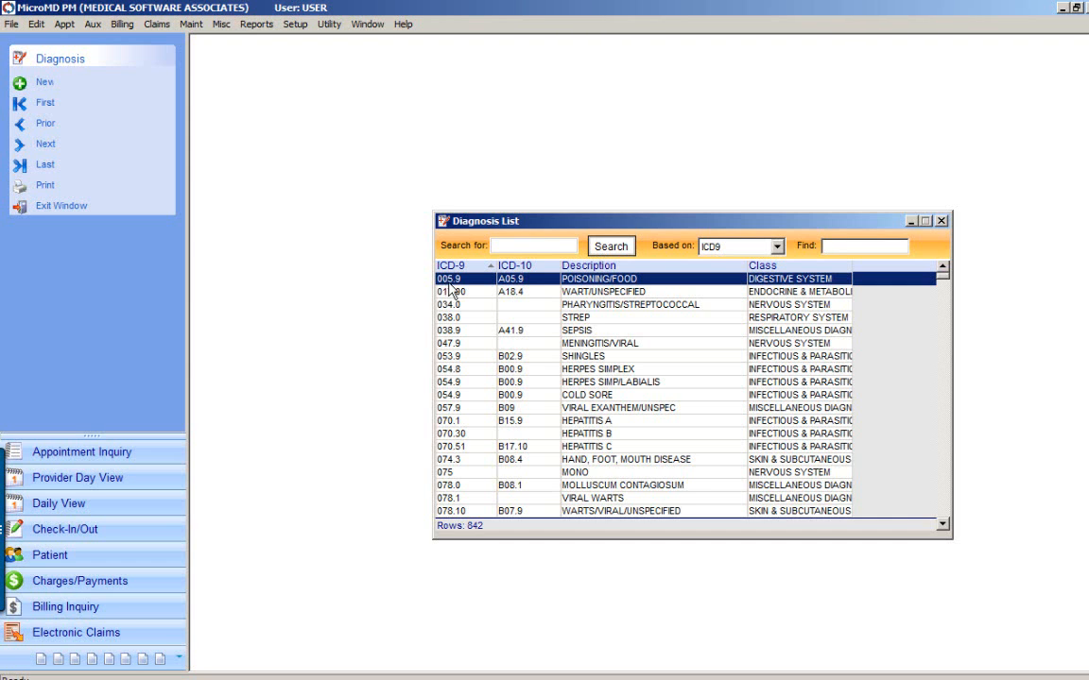
{"action": "double_click", "coordinate": [505, 283]}
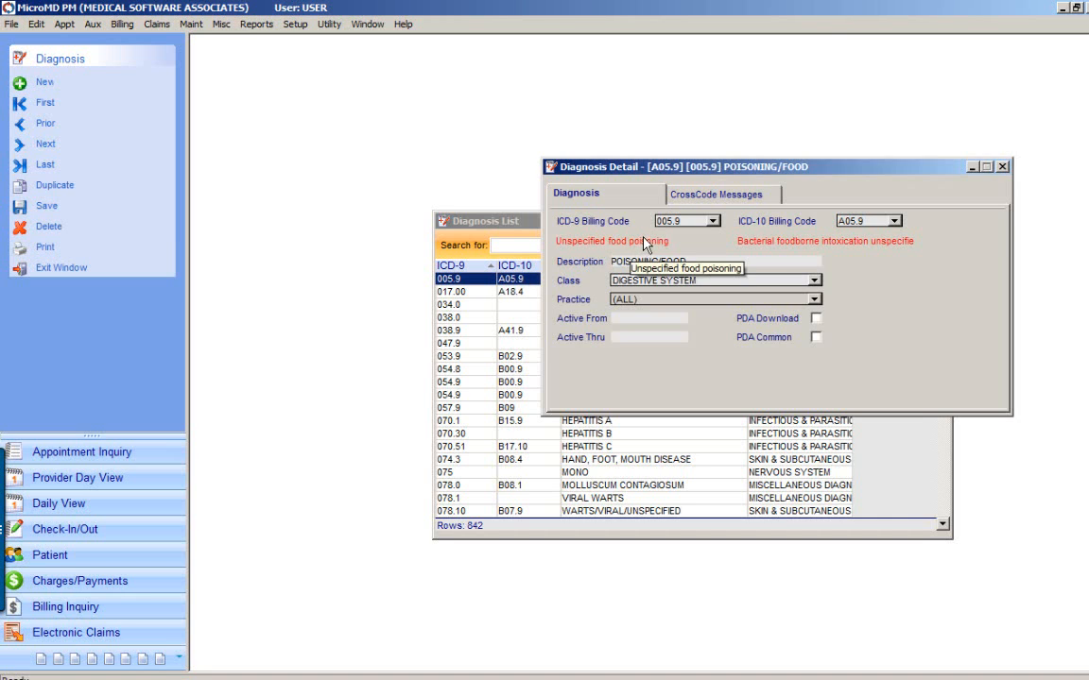
{"action": "left_click", "coordinate": [893, 221]}
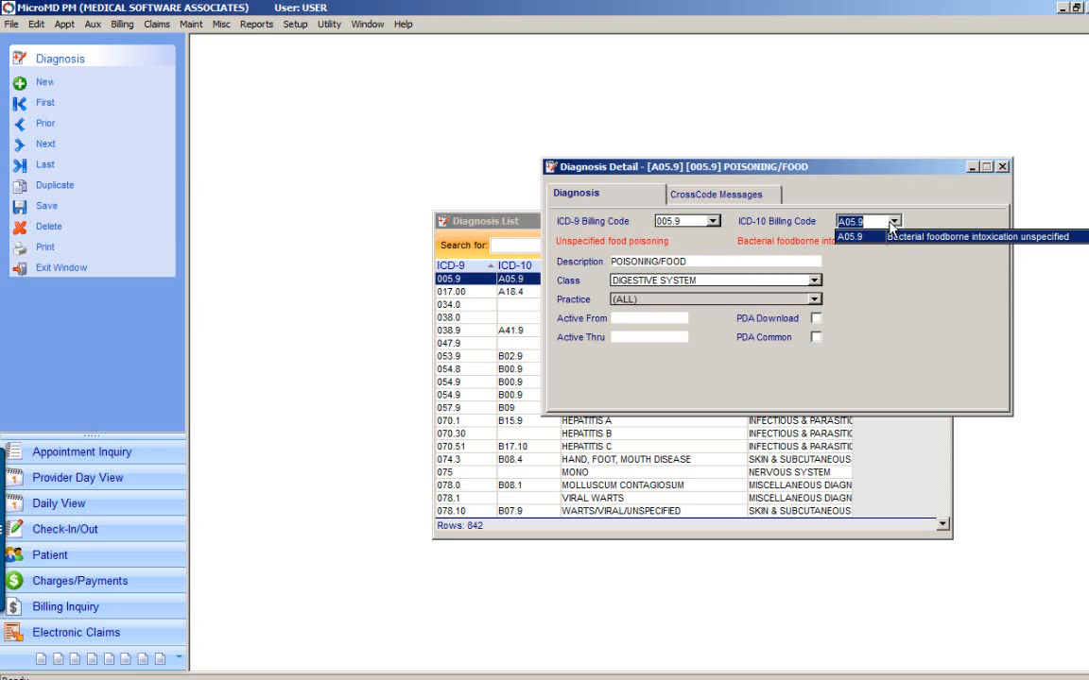
{"action": "left_click", "coordinate": [1003, 167]}
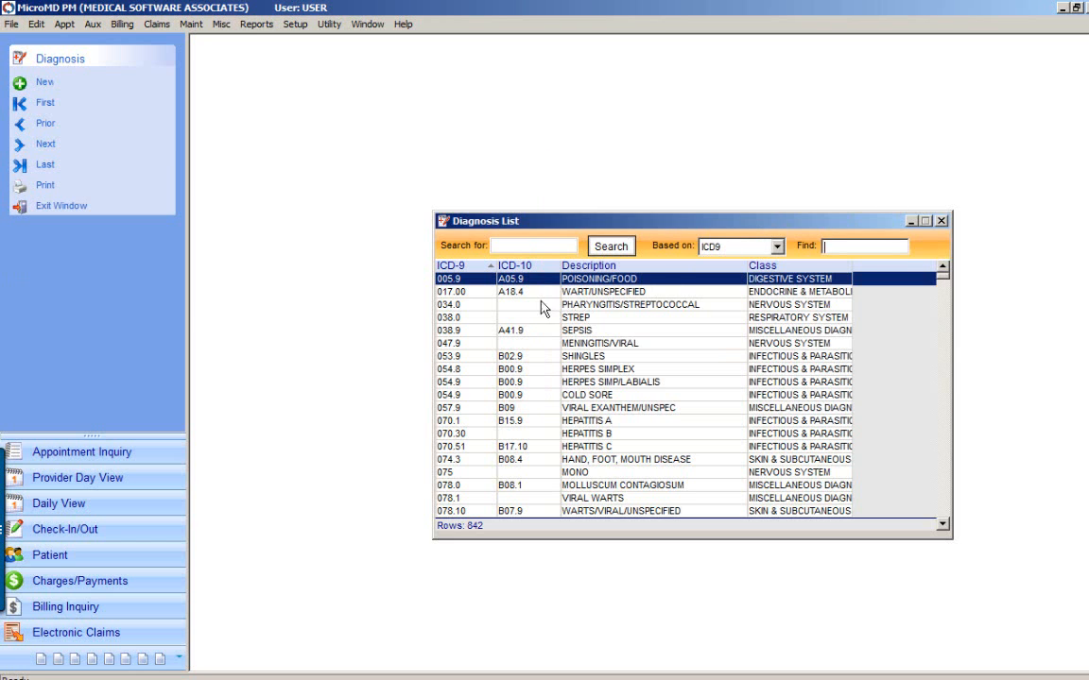
Open the 034.0 streptococcal pharyngitis diagnosis, turn off Multiple ICD-10 Codes, and check its matching ICD-10 code choices
{"action": "left_click", "coordinate": [477, 306]}
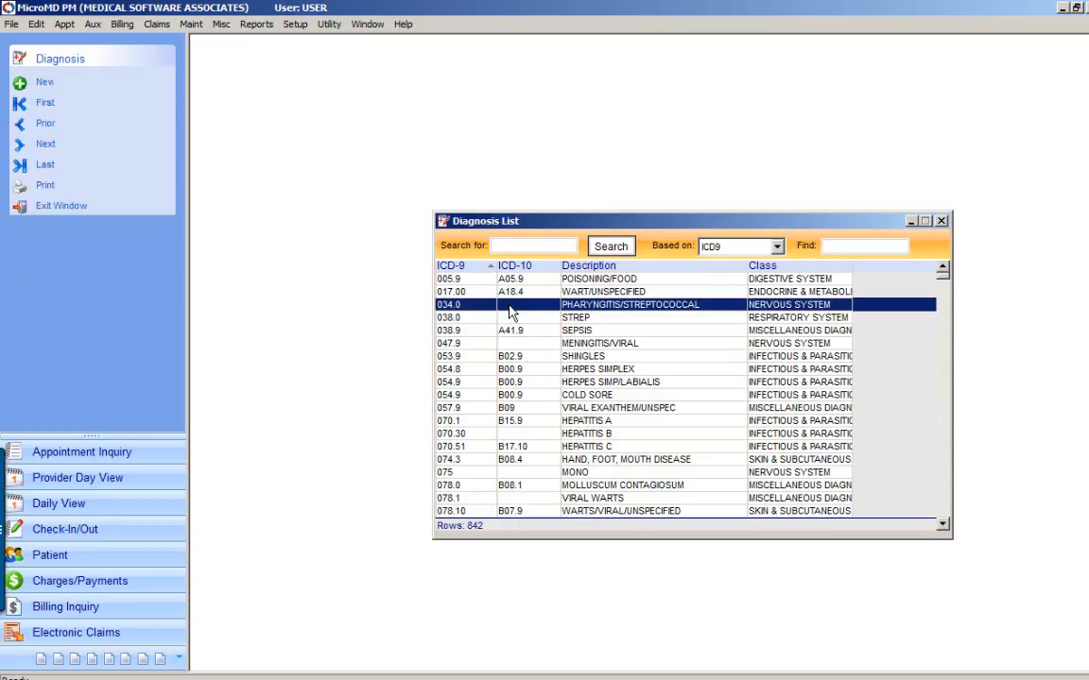
{"action": "double_click", "coordinate": [509, 307]}
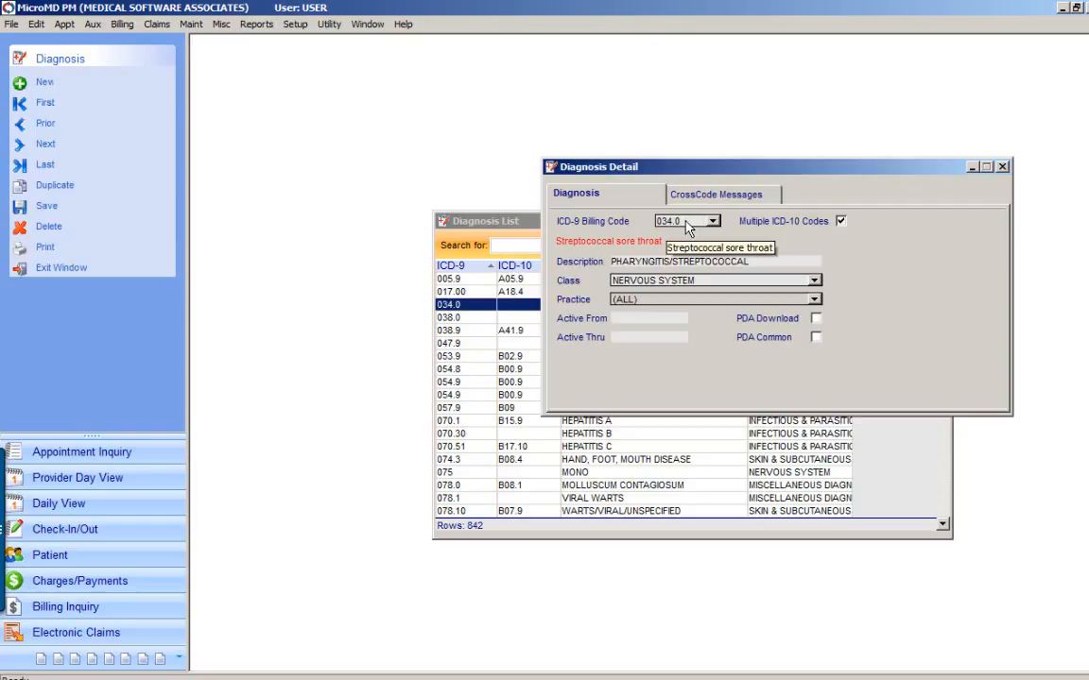
{"action": "left_click", "coordinate": [841, 223]}
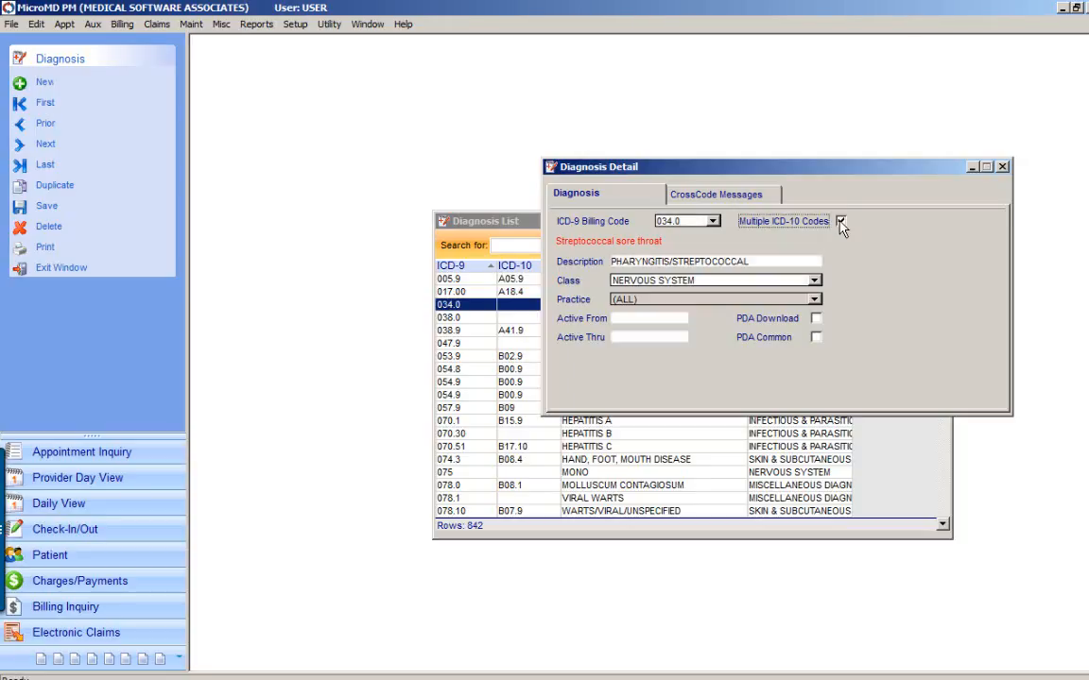
{"action": "left_click", "coordinate": [840, 222]}
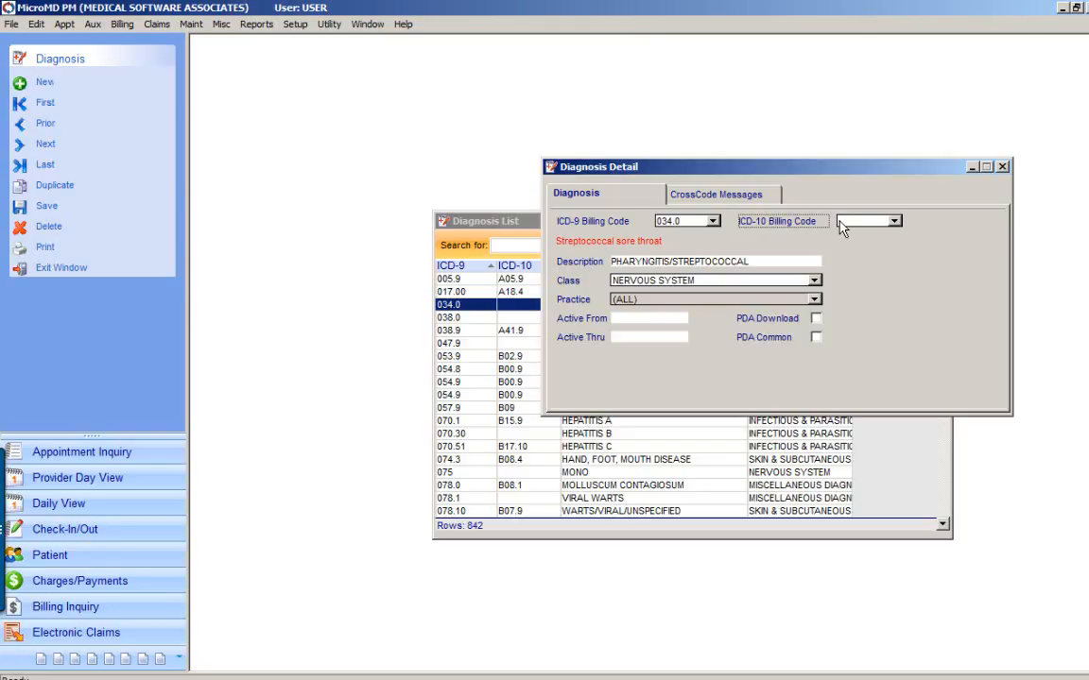
{"action": "left_click", "coordinate": [894, 223]}
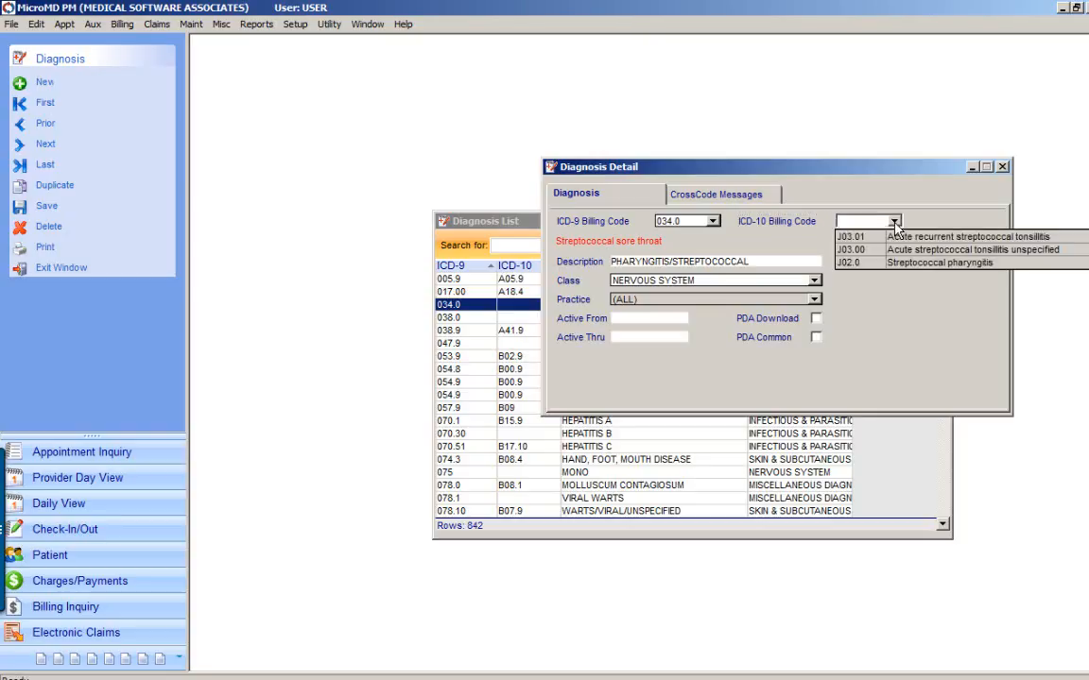
{"action": "left_click", "coordinate": [860, 264]}
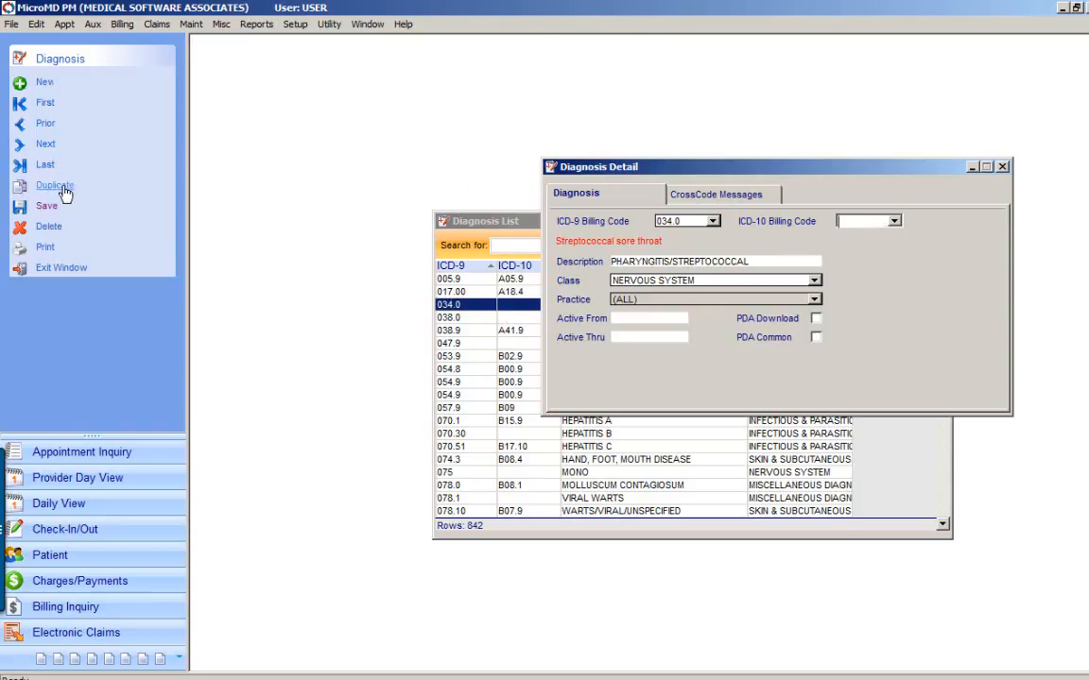
Assign ICD-10 billing code J03.01 to the 034.0 diagnosis record and adopt the ICD-10 description
{"action": "left_click", "coordinate": [895, 221]}
{"action": "left_click", "coordinate": [901, 243]}
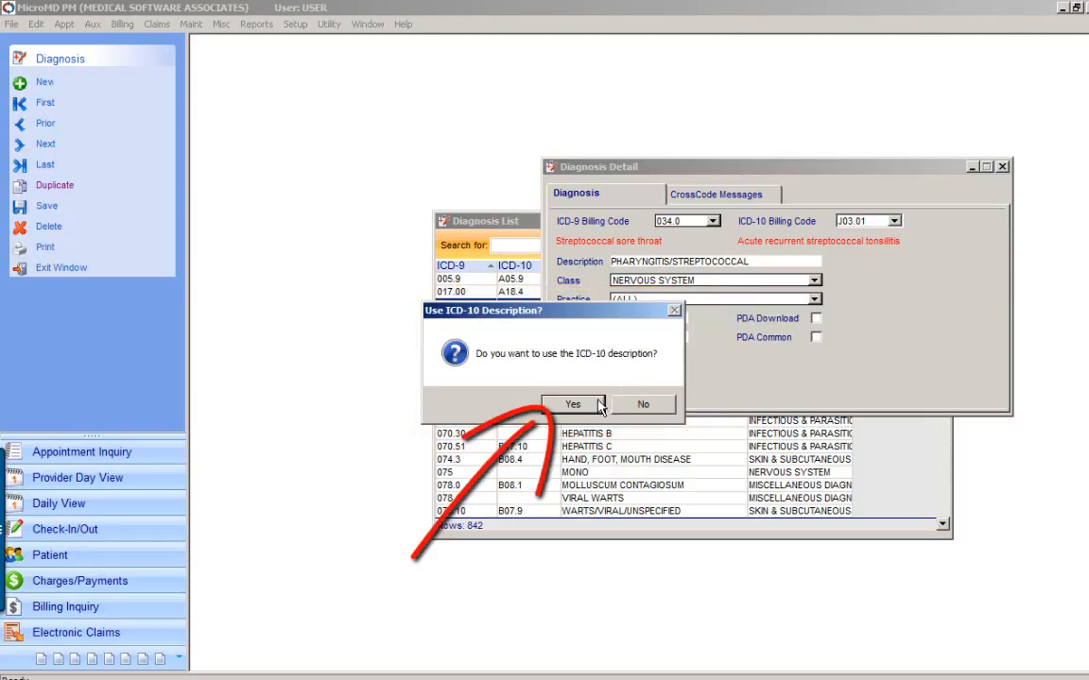
{"action": "left_click", "coordinate": [572, 404]}
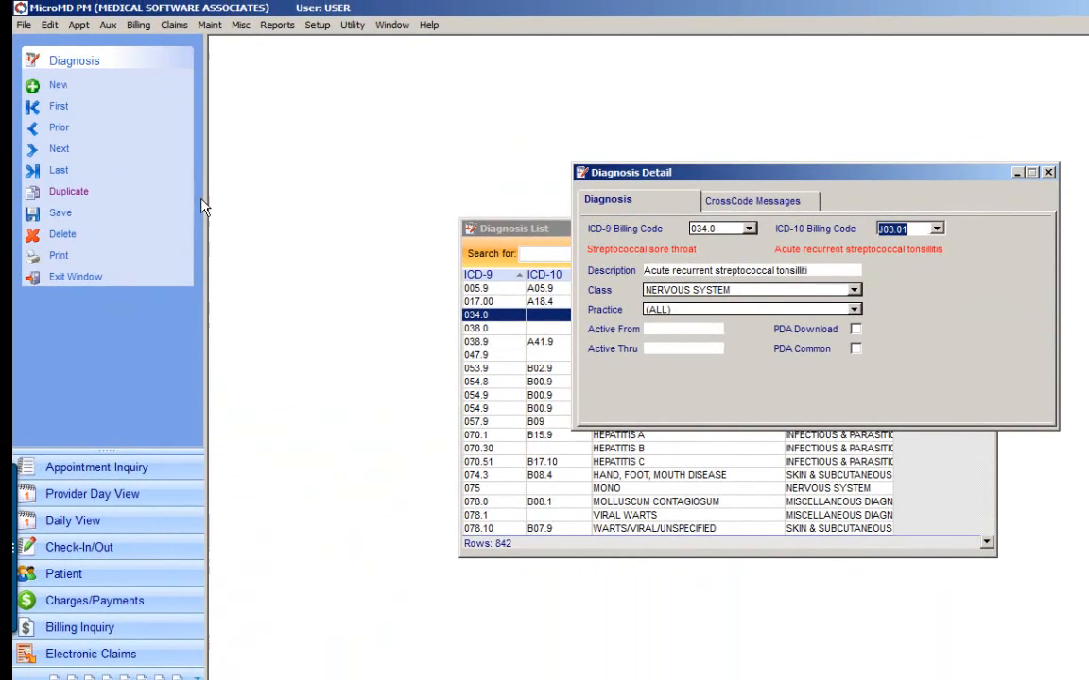
Duplicate the J03.01 diagnosis and give the copy ICD-10 billing code J03.00 with its ICD-10 description
{"action": "left_click", "coordinate": [85, 201]}
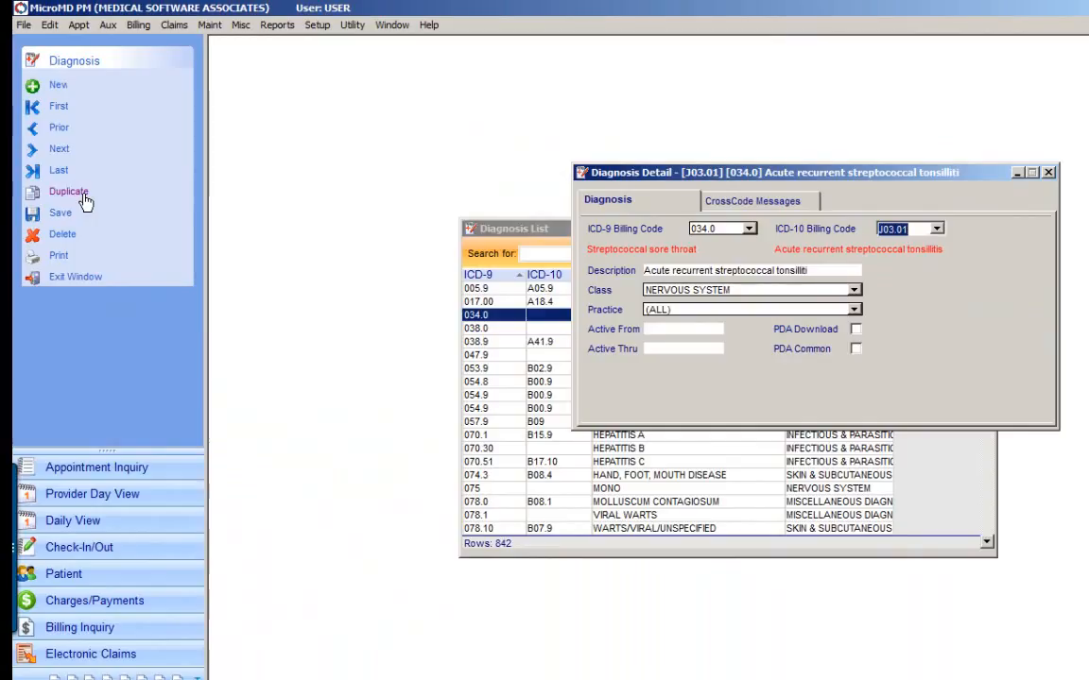
{"action": "left_click", "coordinate": [936, 230]}
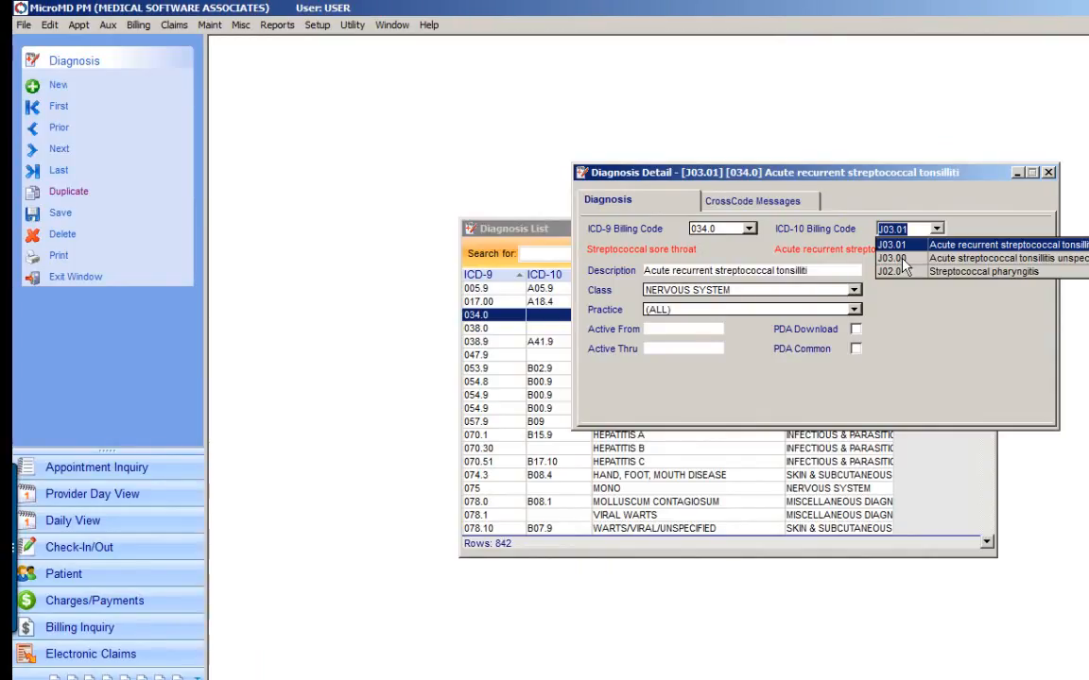
{"action": "left_click", "coordinate": [903, 259]}
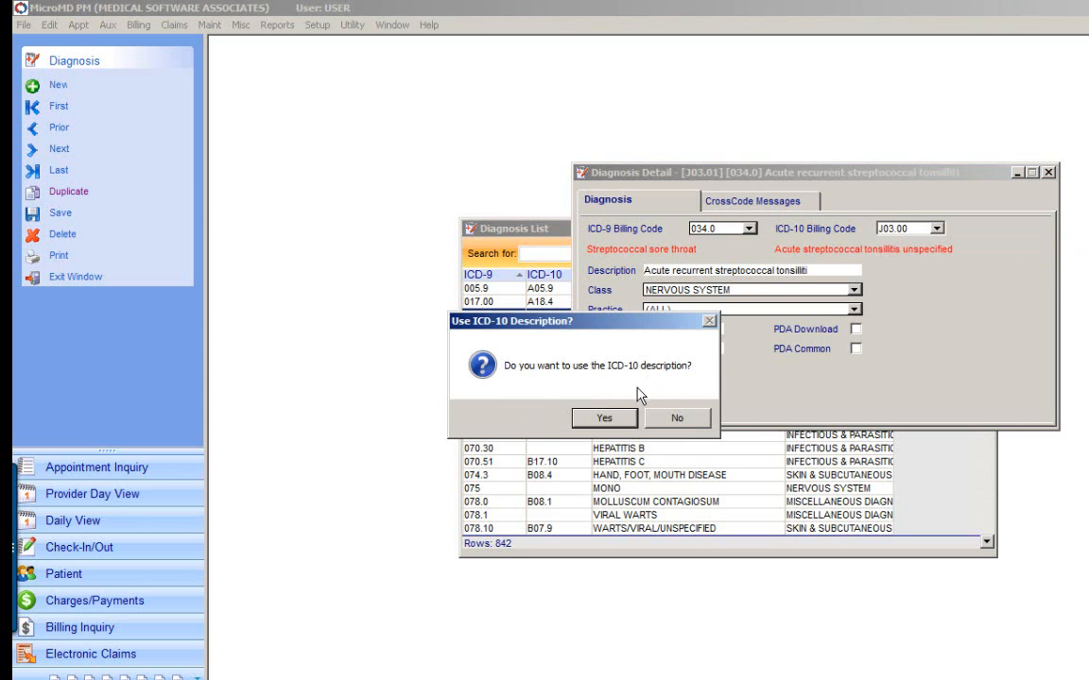
{"action": "left_click", "coordinate": [605, 417]}
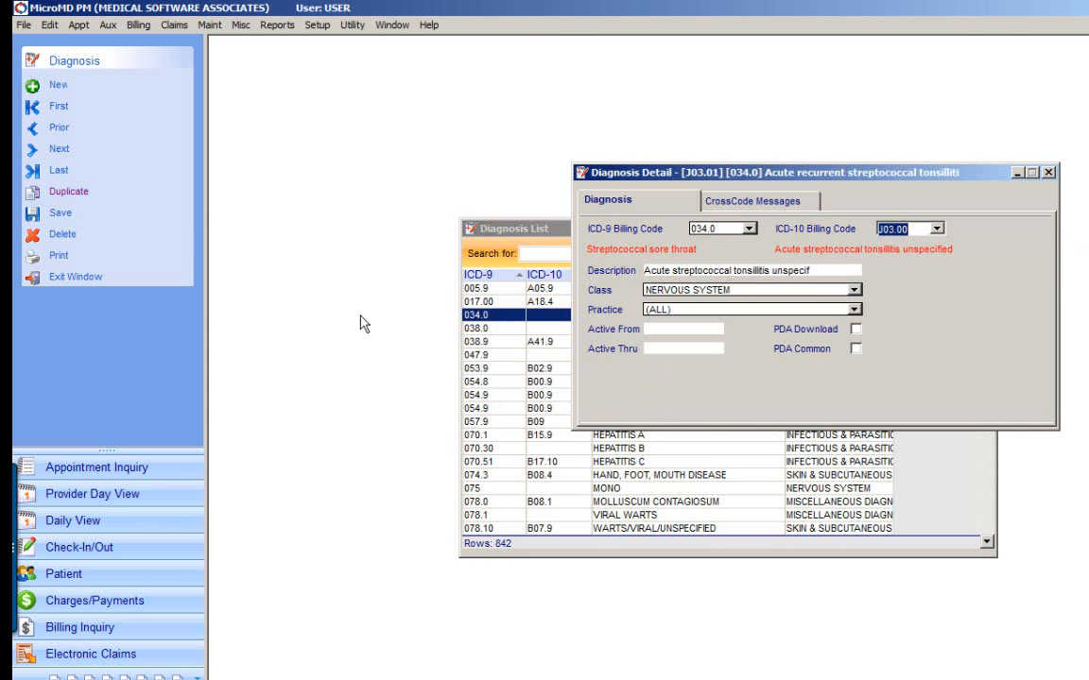
Duplicate the J03.00 diagnosis as J02.0 with its ICD-10 description, then exit the detail window and save the changes
{"action": "left_click", "coordinate": [68, 194]}
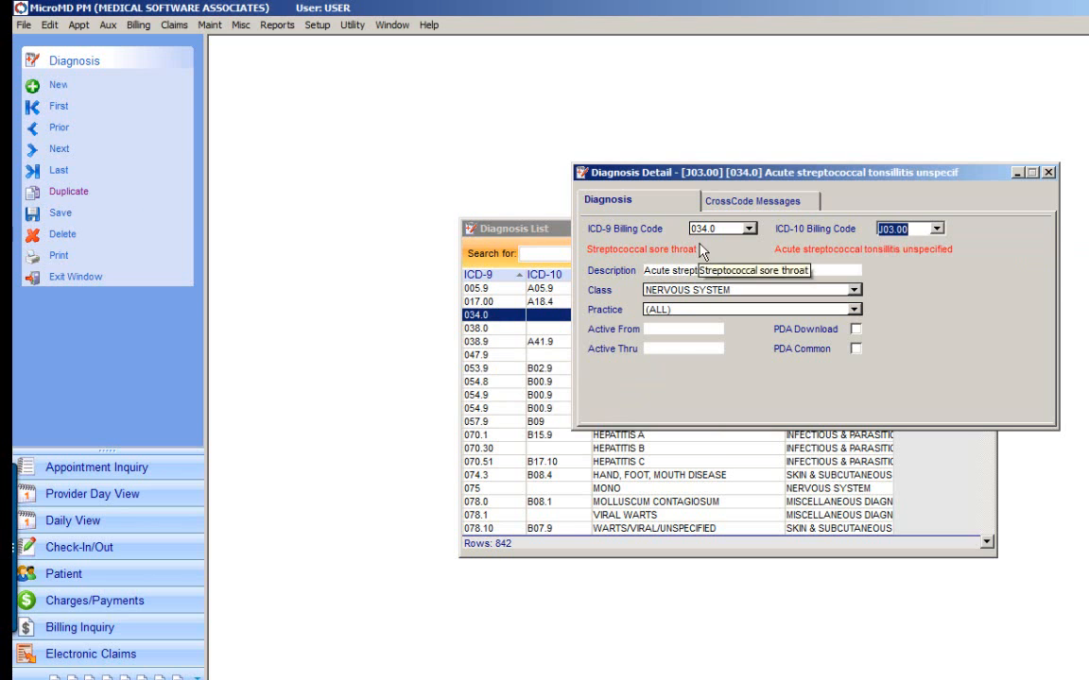
{"action": "left_click", "coordinate": [935, 228]}
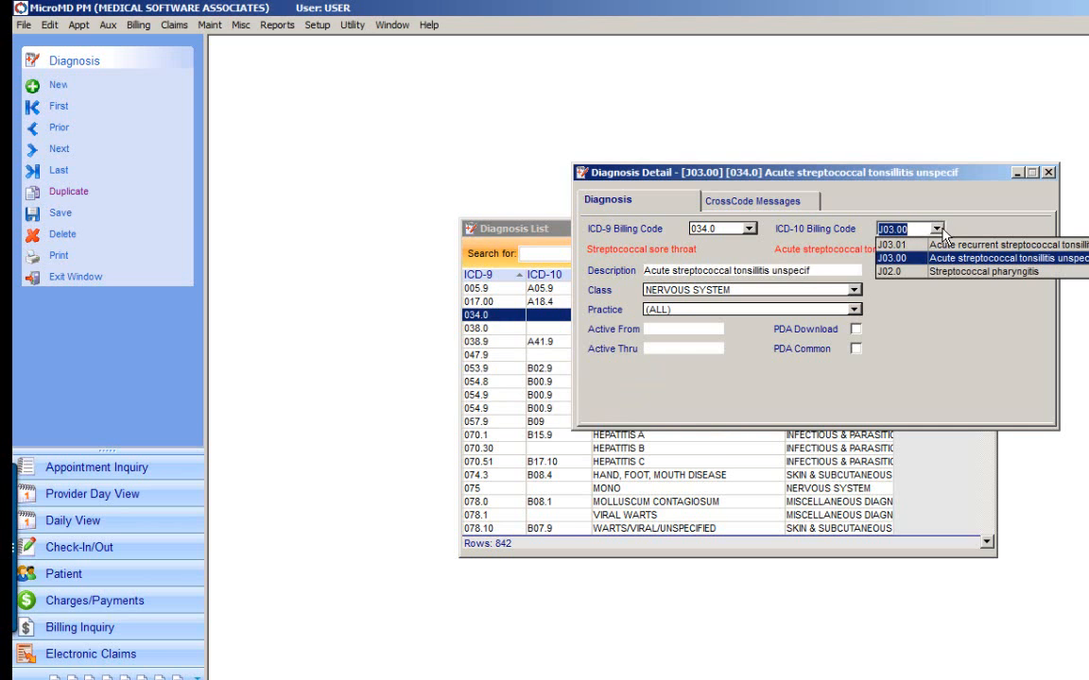
{"action": "left_click", "coordinate": [903, 269]}
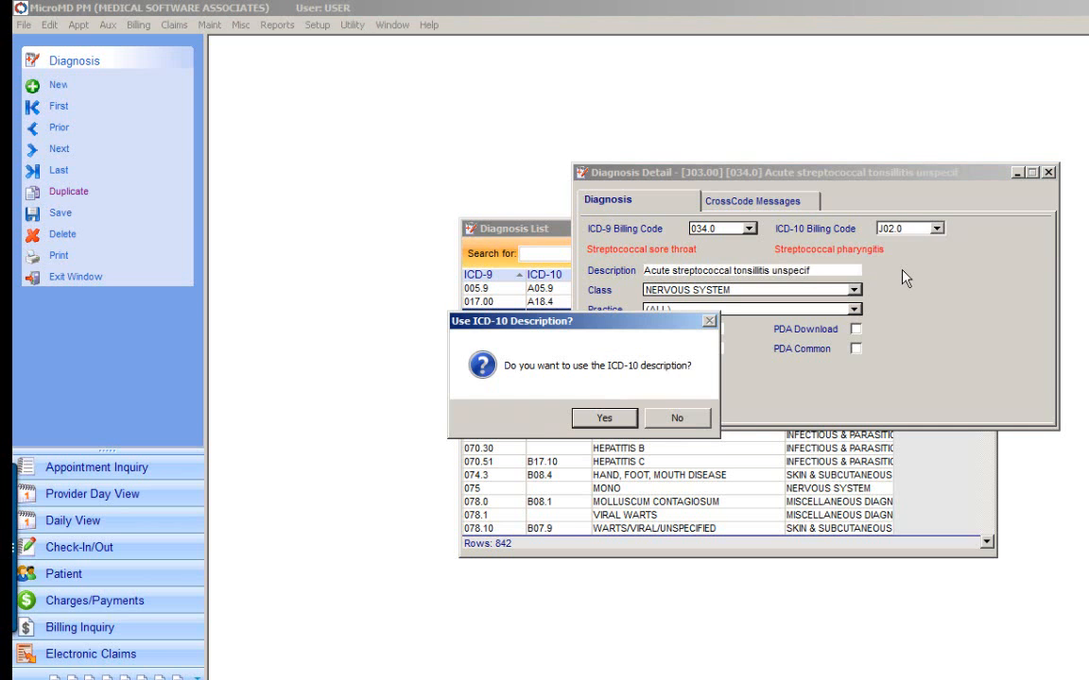
{"action": "left_click", "coordinate": [610, 418]}
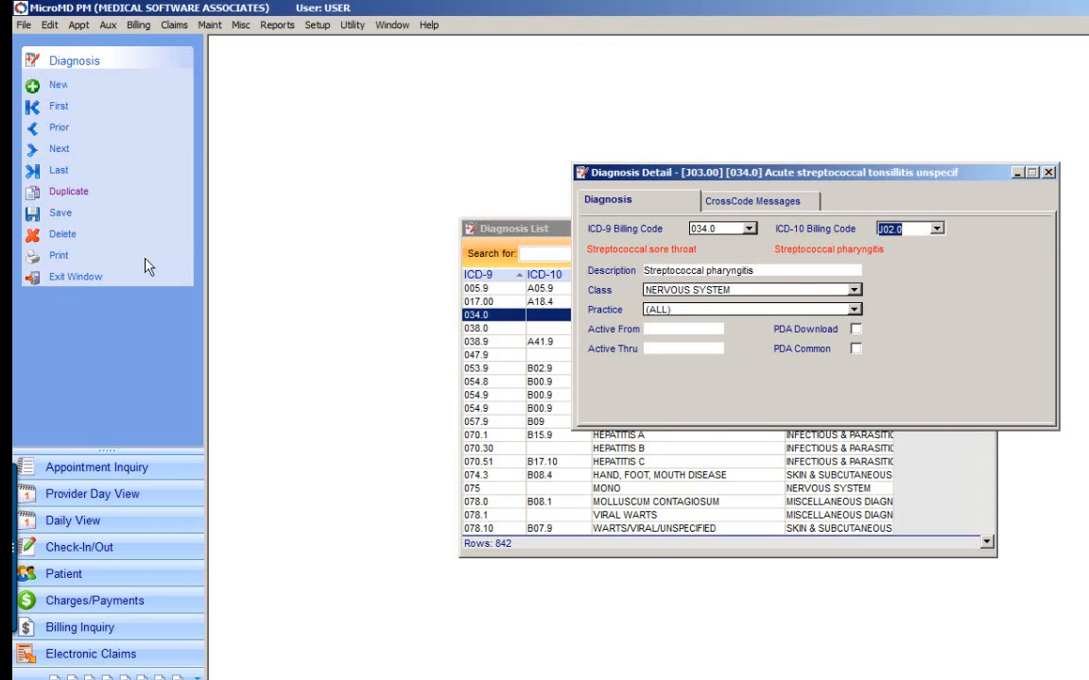
{"action": "left_click", "coordinate": [83, 277]}
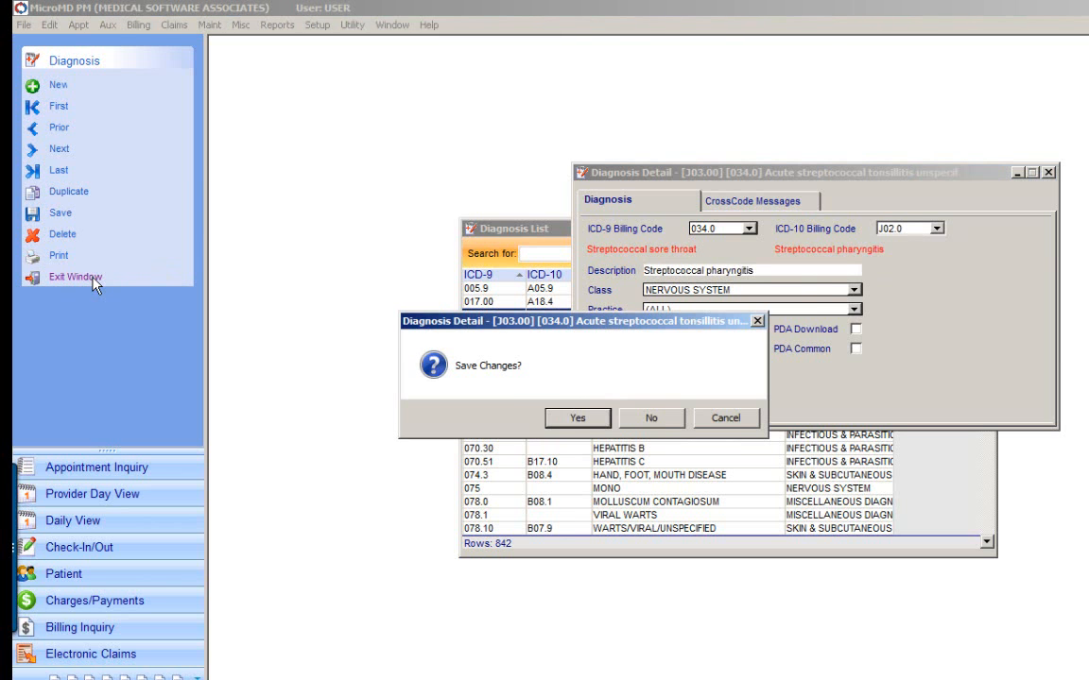
{"action": "left_click", "coordinate": [579, 419]}
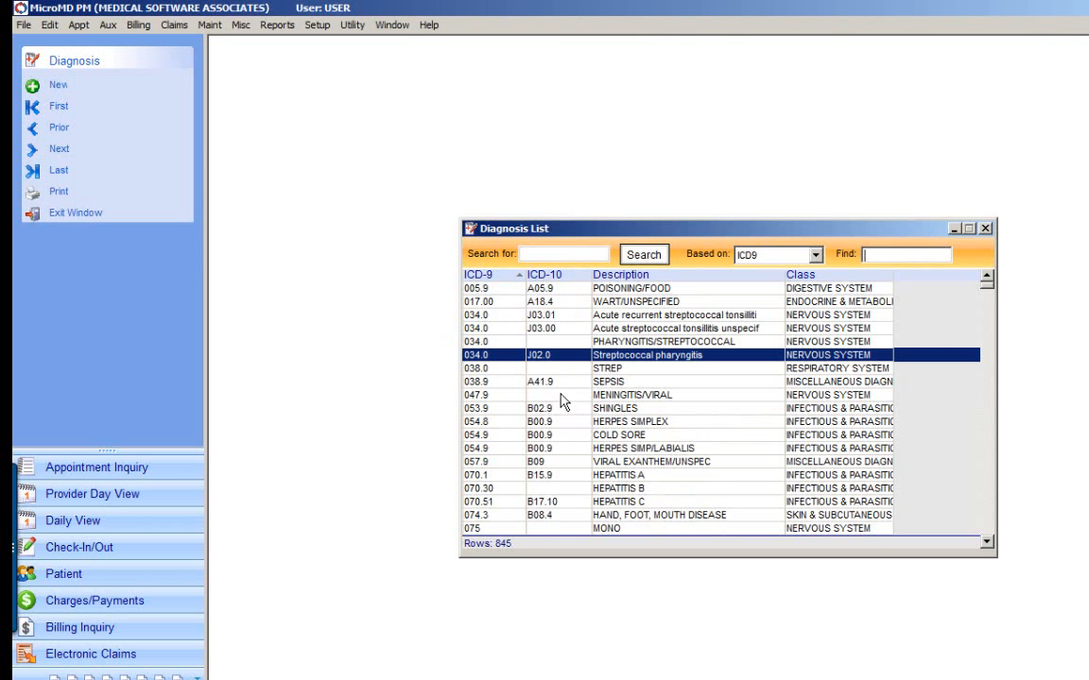
Review the 034.0 entries and their ICD-10 codes in the diagnosis list
{"action": "left_click", "coordinate": [545, 316]}
{"action": "left_click", "coordinate": [546, 328]}
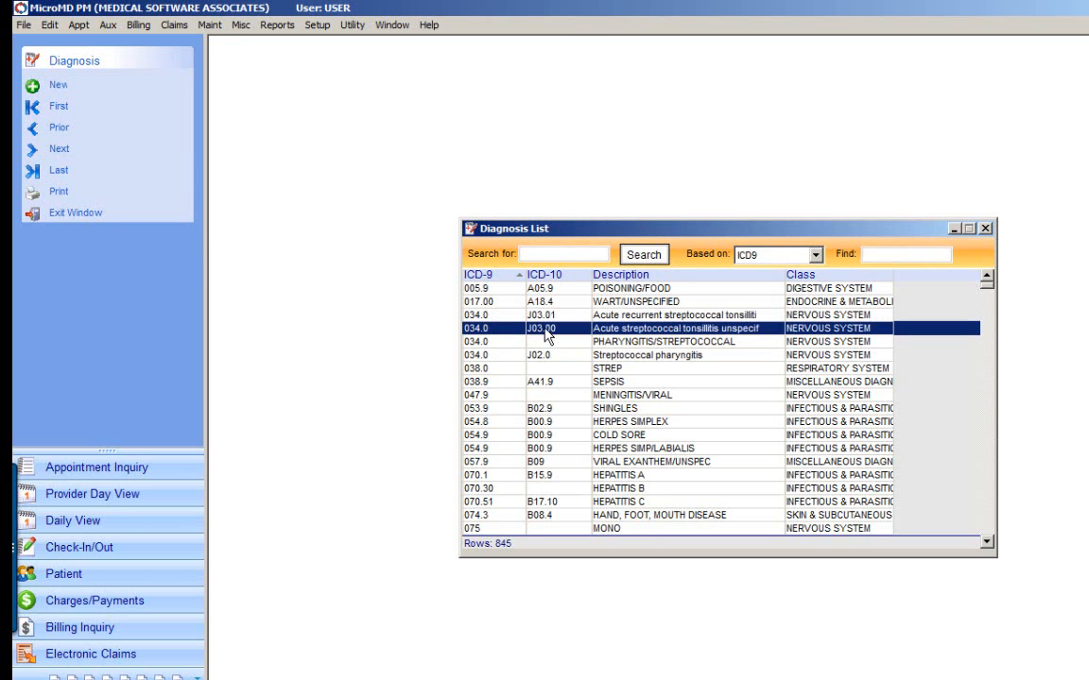
{"action": "left_click", "coordinate": [545, 341]}
{"action": "left_click", "coordinate": [545, 355]}
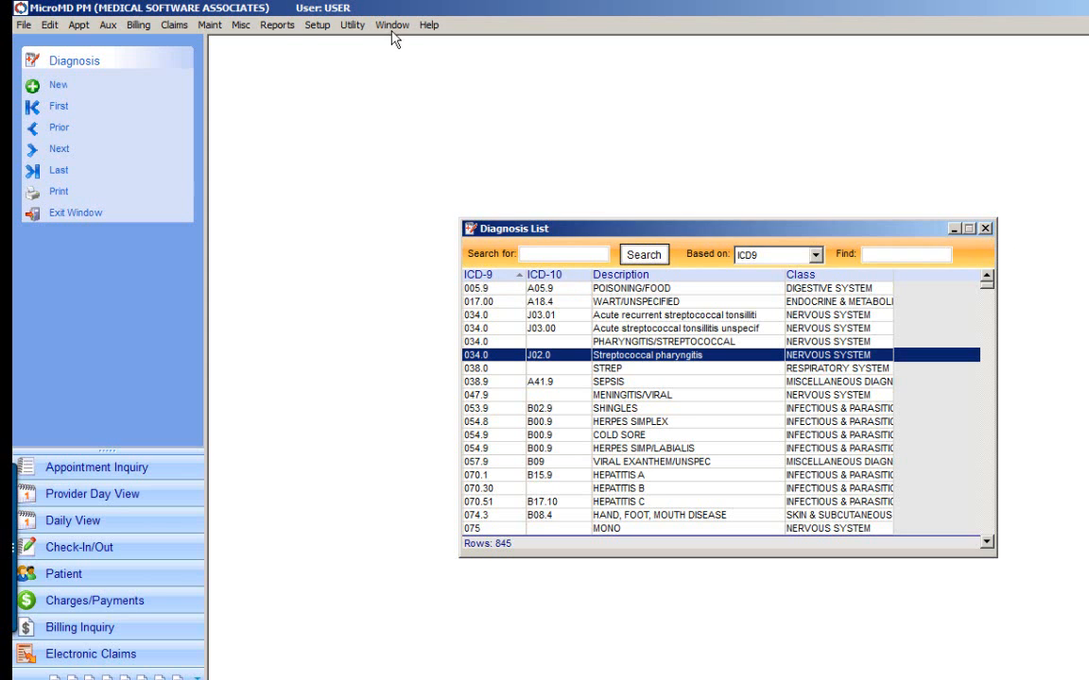
Run the Diagnosis History summary report for service dates 01/01/2015 to 03/31/2015, and rerun it from its options with the same dates
{"action": "left_click", "coordinate": [278, 27]}
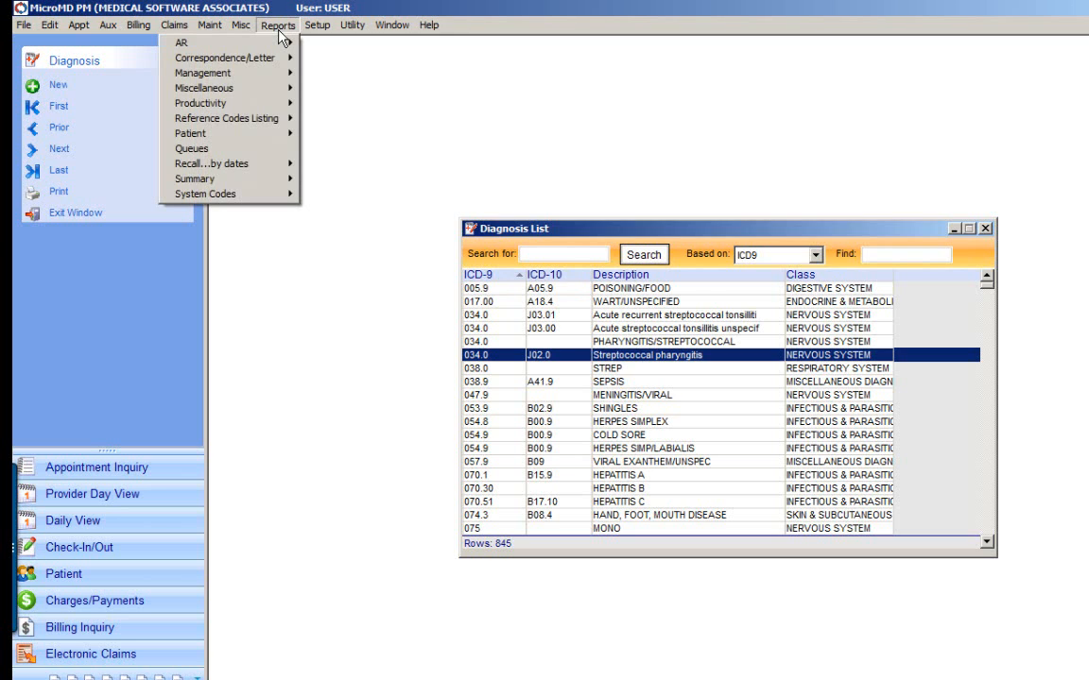
{"action": "mouse_move", "coordinate": [286, 79]}
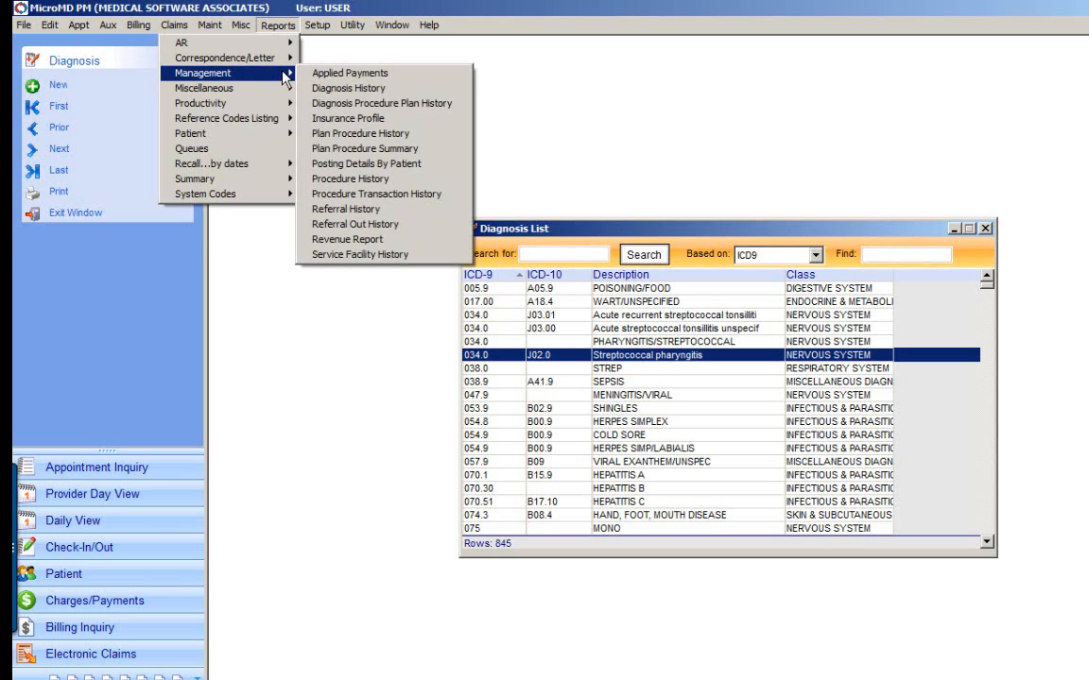
{"action": "left_click", "coordinate": [332, 89]}
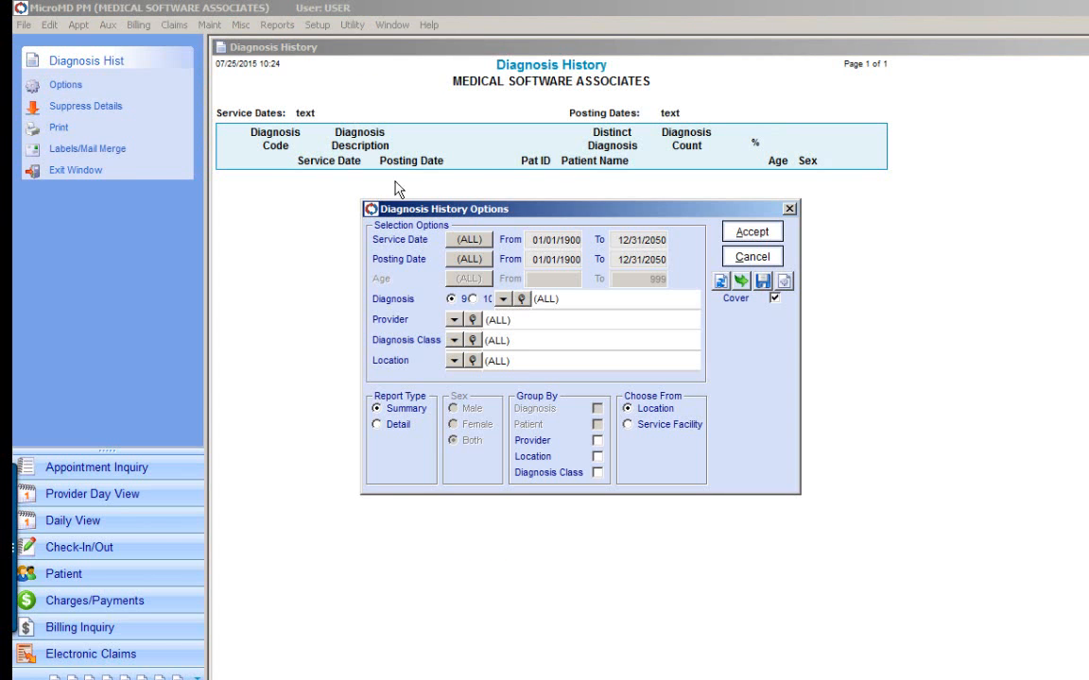
{"action": "left_click", "coordinate": [534, 240]}
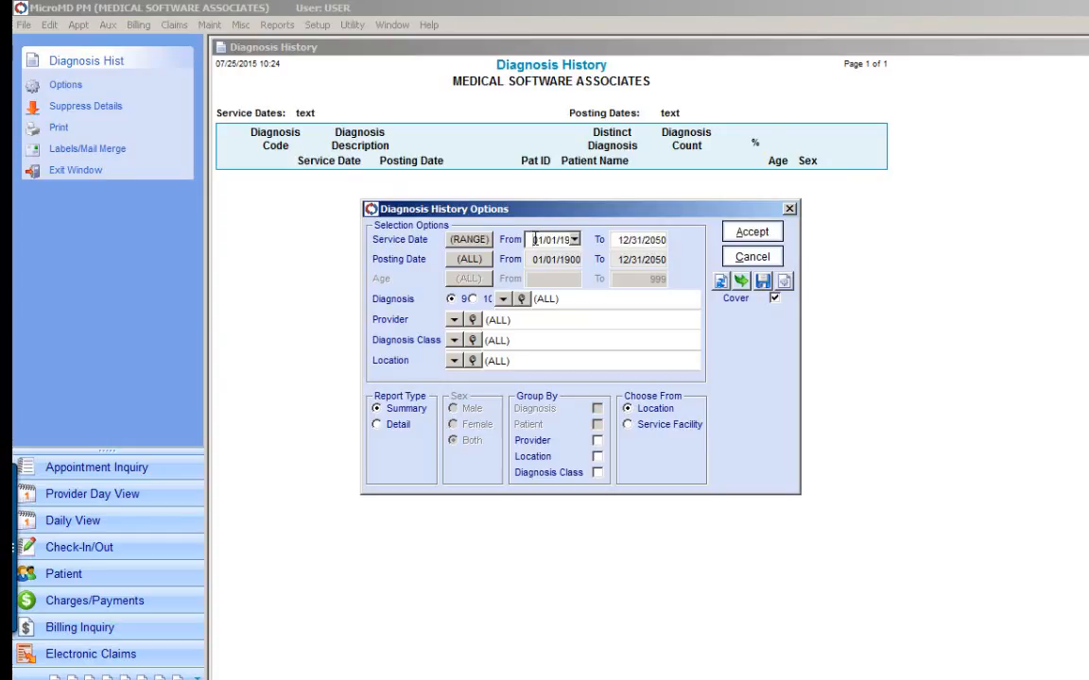
{"action": "type", "text": "0"}
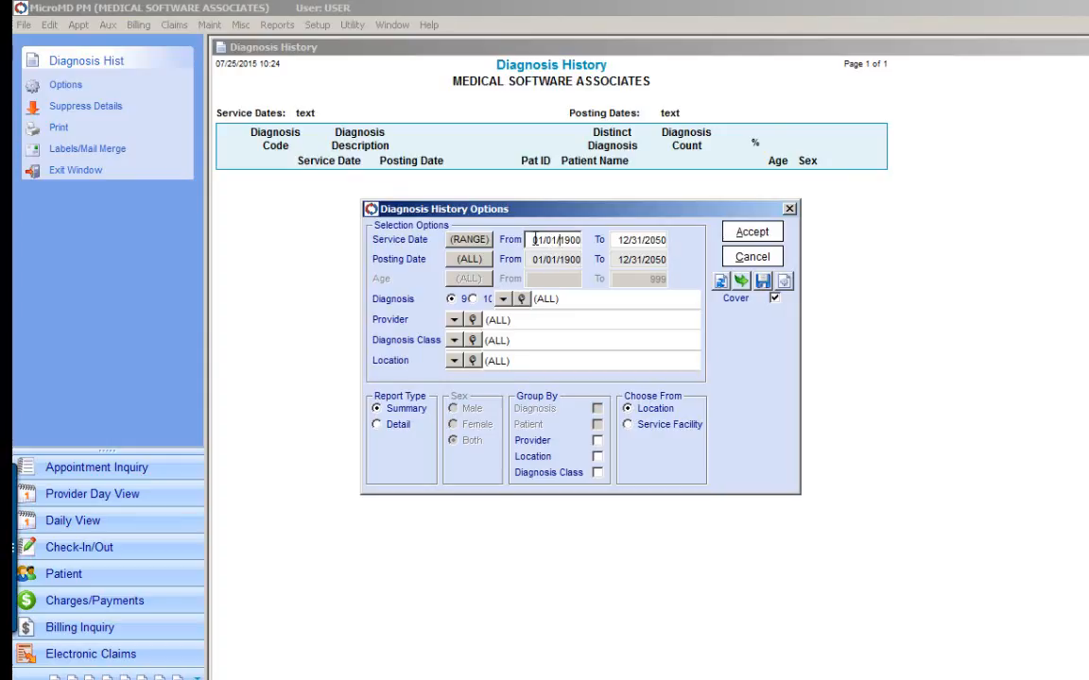
{"action": "type", "text": "1/01/2015"}
{"action": "key", "text": "Tab"}
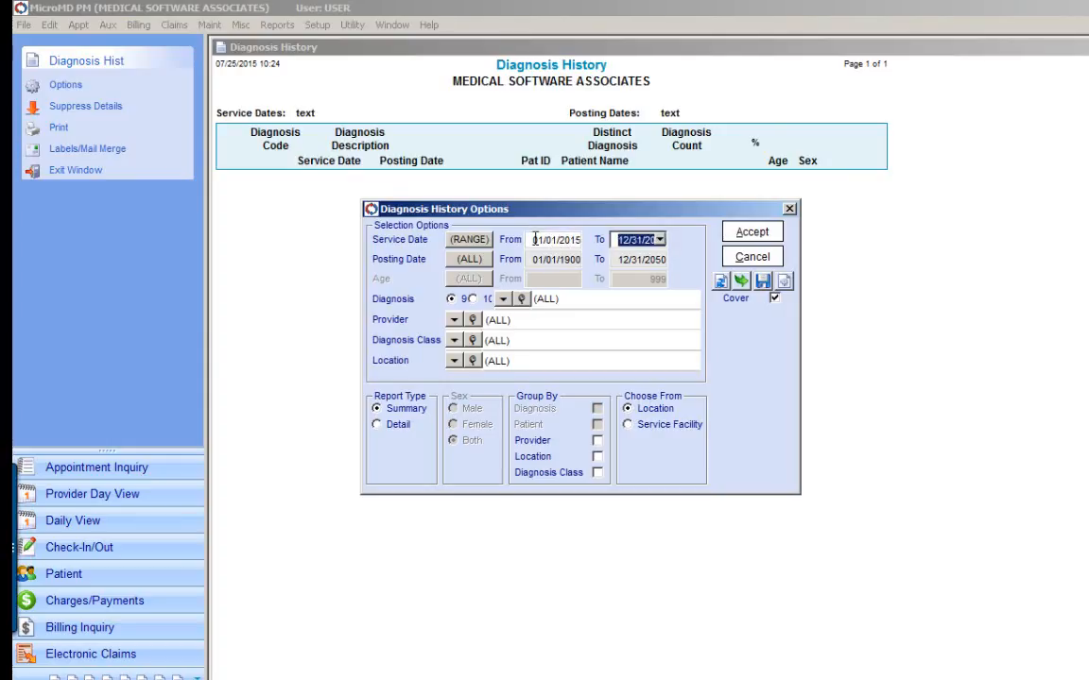
{"action": "type", "text": "03/31/2015"}
{"action": "left_click", "coordinate": [732, 233]}
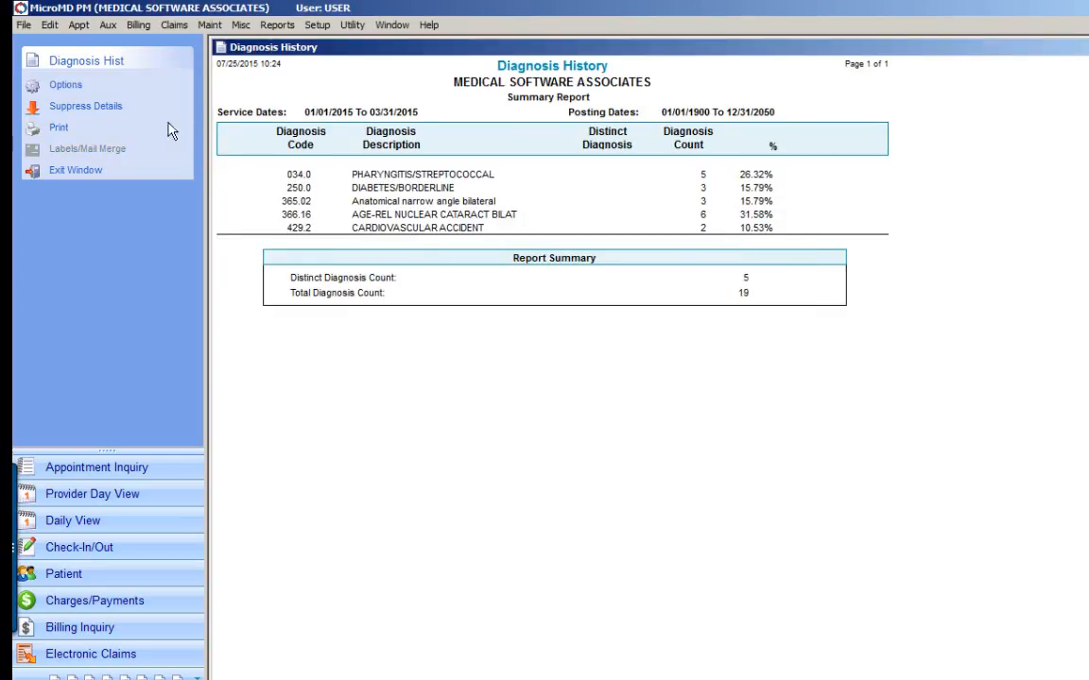
{"action": "left_click", "coordinate": [68, 85]}
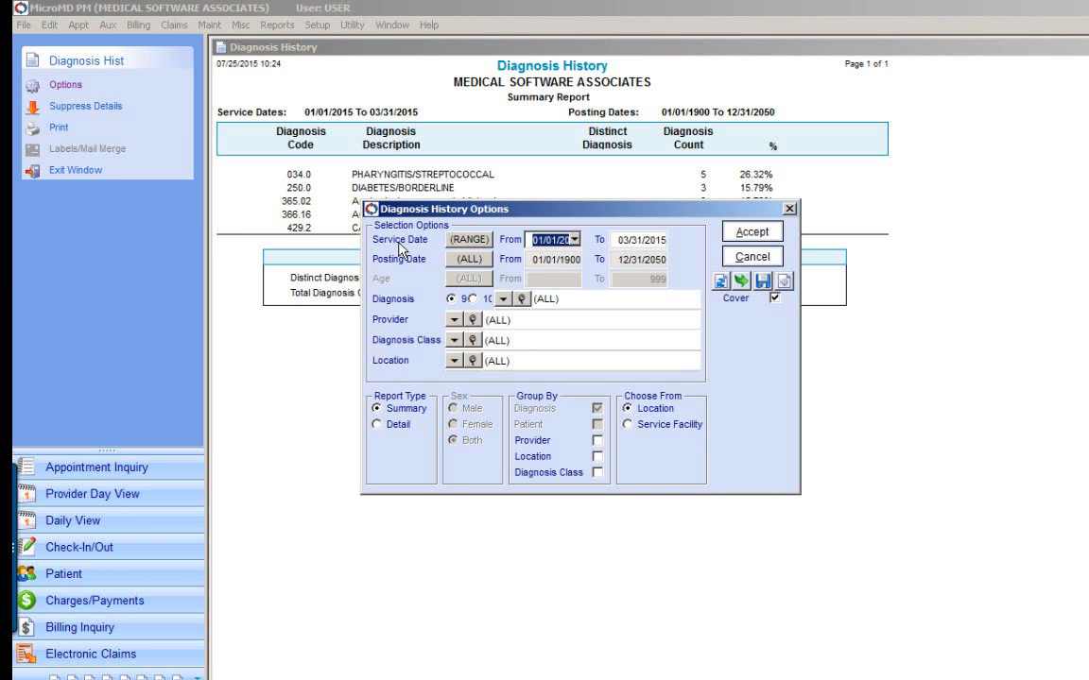
{"action": "left_click", "coordinate": [752, 232]}
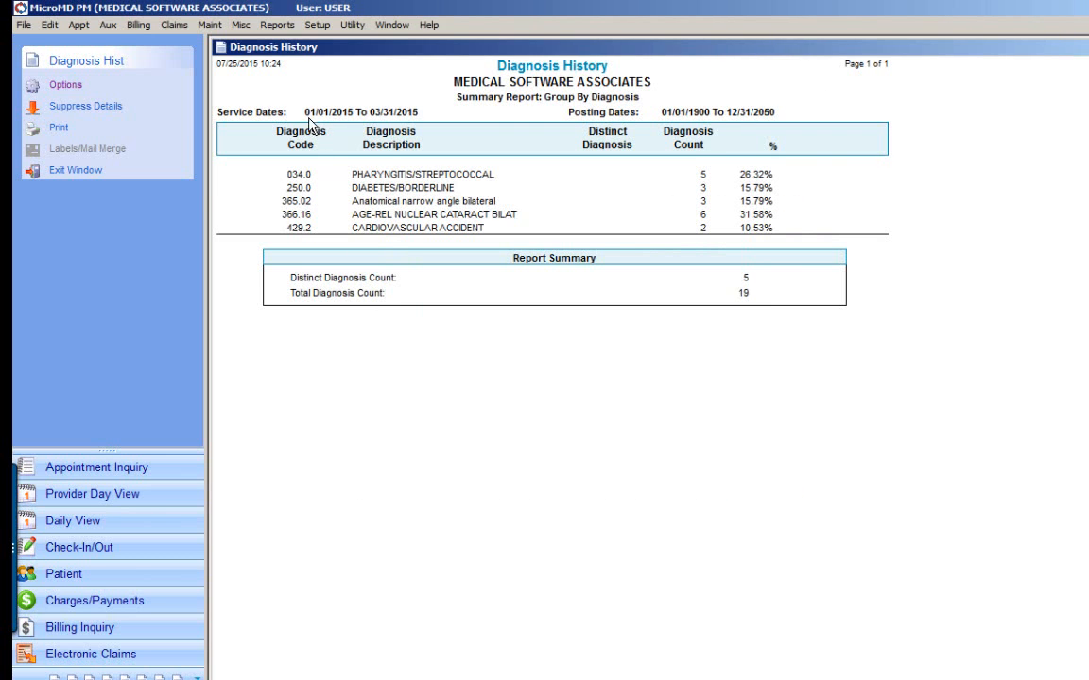
Sort the Diagnosis History report by percentage in descending order and open the diagnosis list beside the report's codes
{"action": "left_click", "coordinate": [773, 154]}
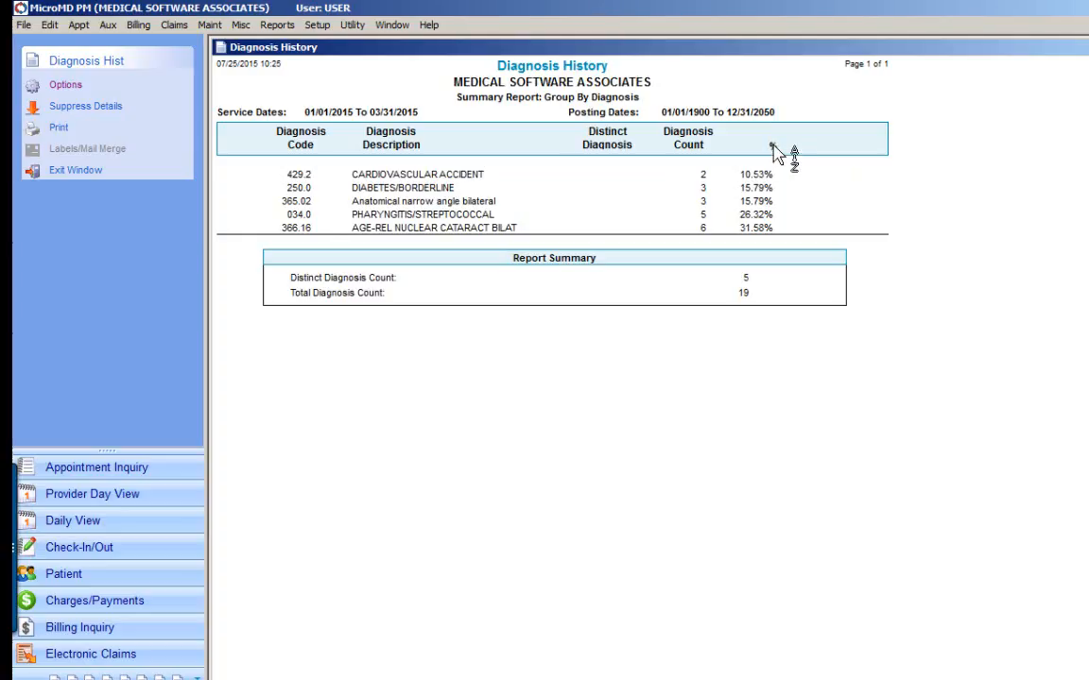
{"action": "left_click", "coordinate": [775, 153]}
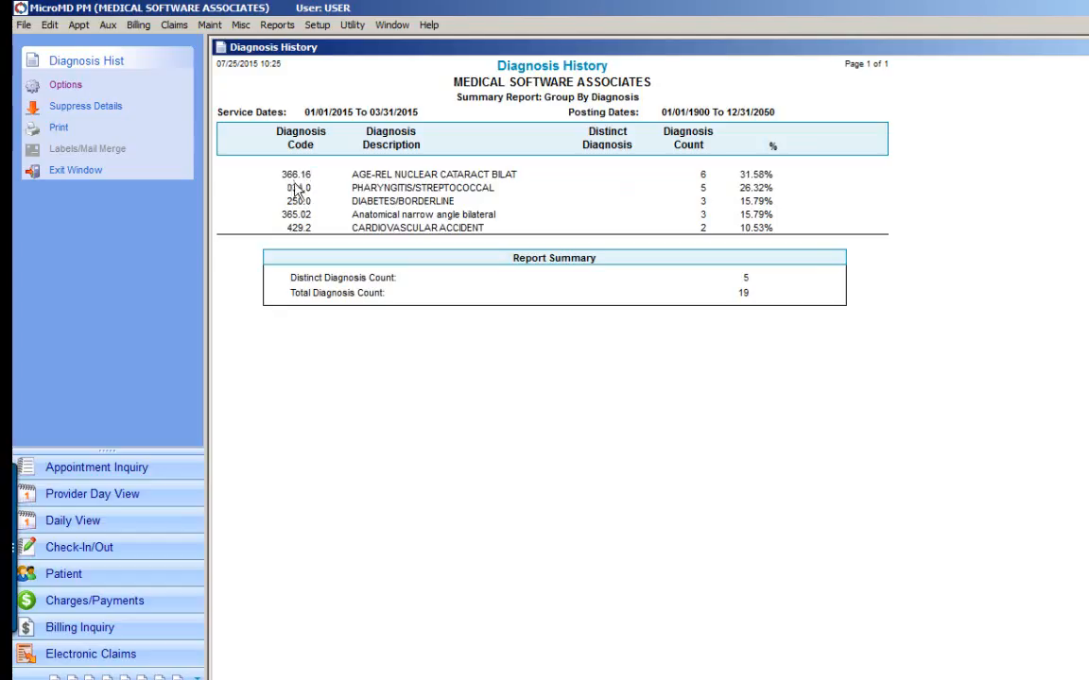
{"action": "left_click", "coordinate": [212, 27]}
{"action": "left_click", "coordinate": [210, 42]}
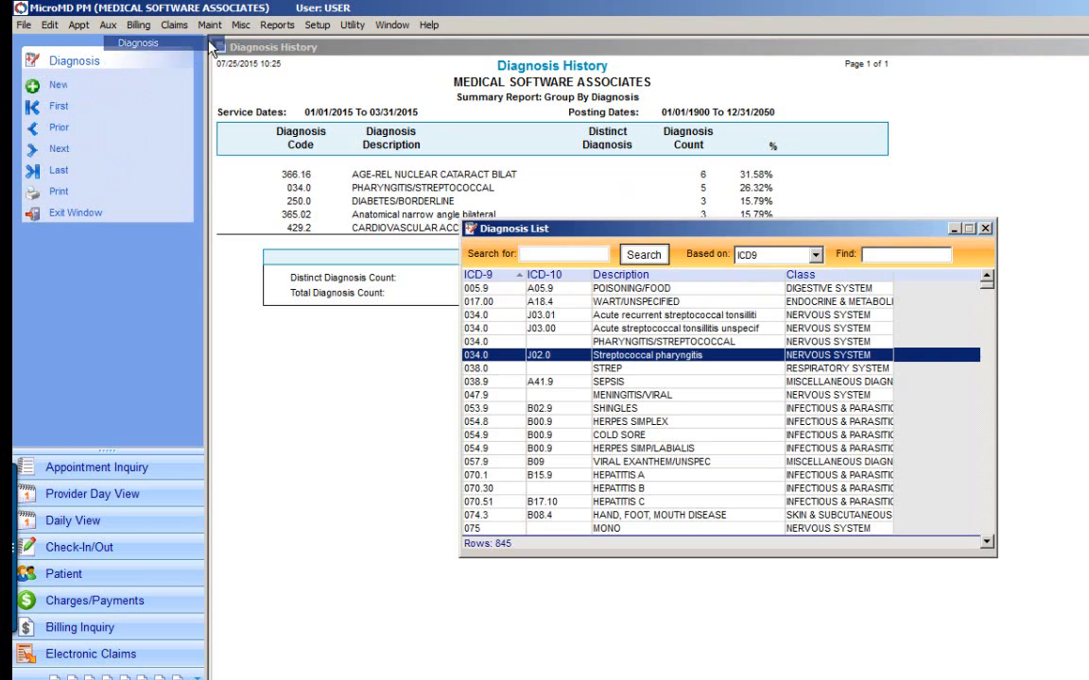
{"action": "left_click_drag", "start_coordinate": [668, 238], "coordinate": [668, 118]}
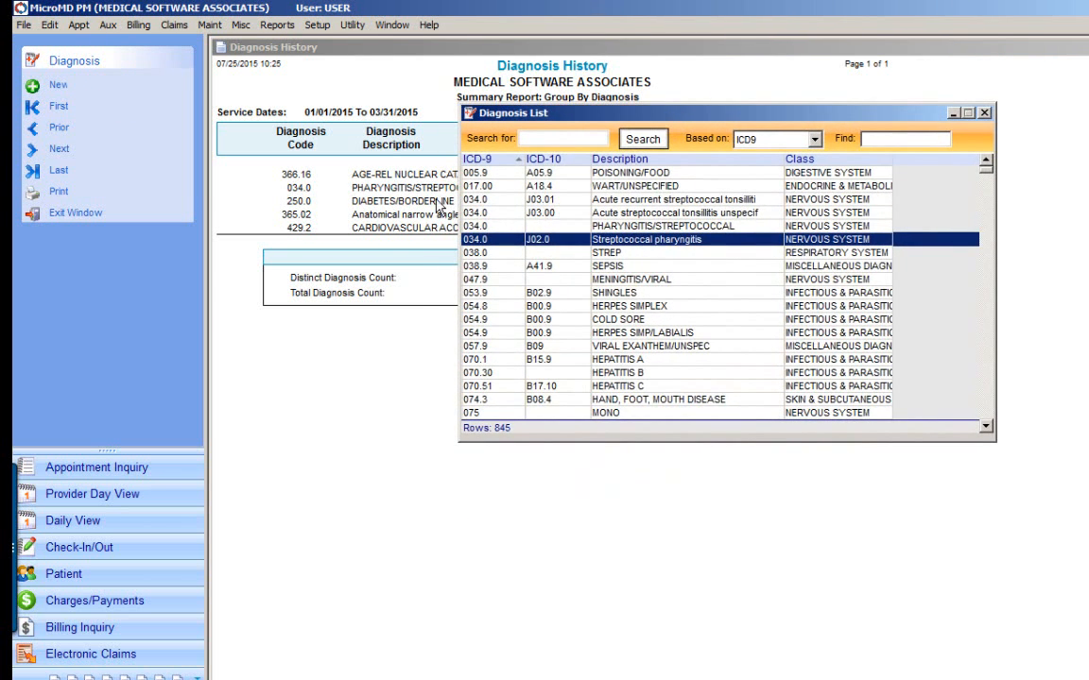
Search the diagnosis list by ICD9 for code 366.16
{"action": "left_click", "coordinate": [515, 139]}
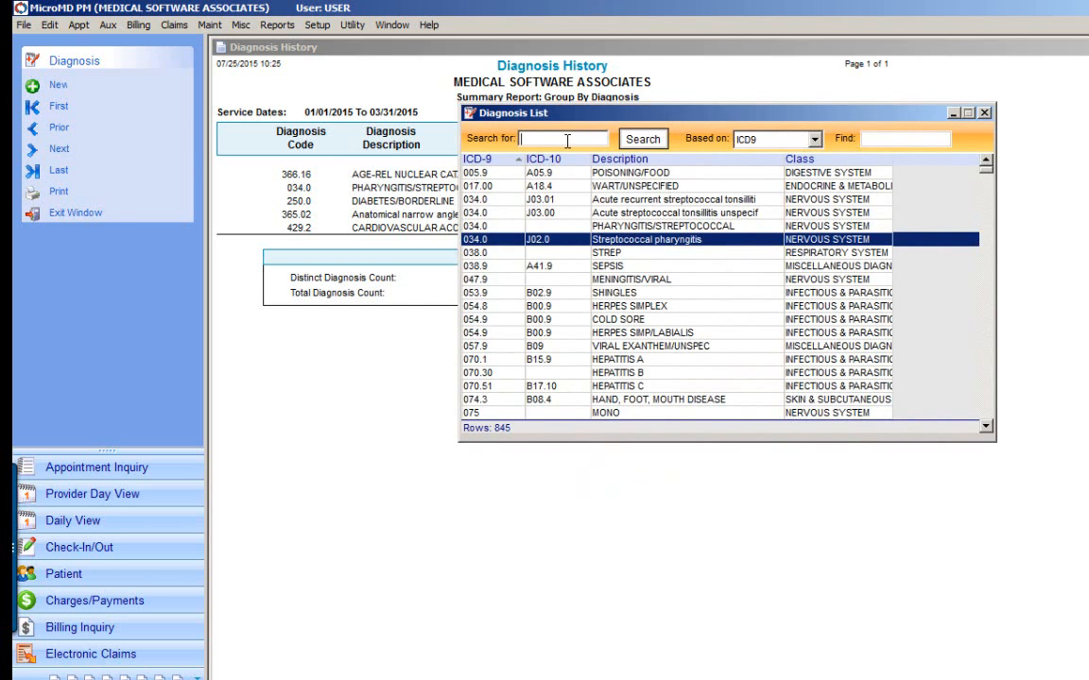
{"action": "left_click", "coordinate": [814, 140]}
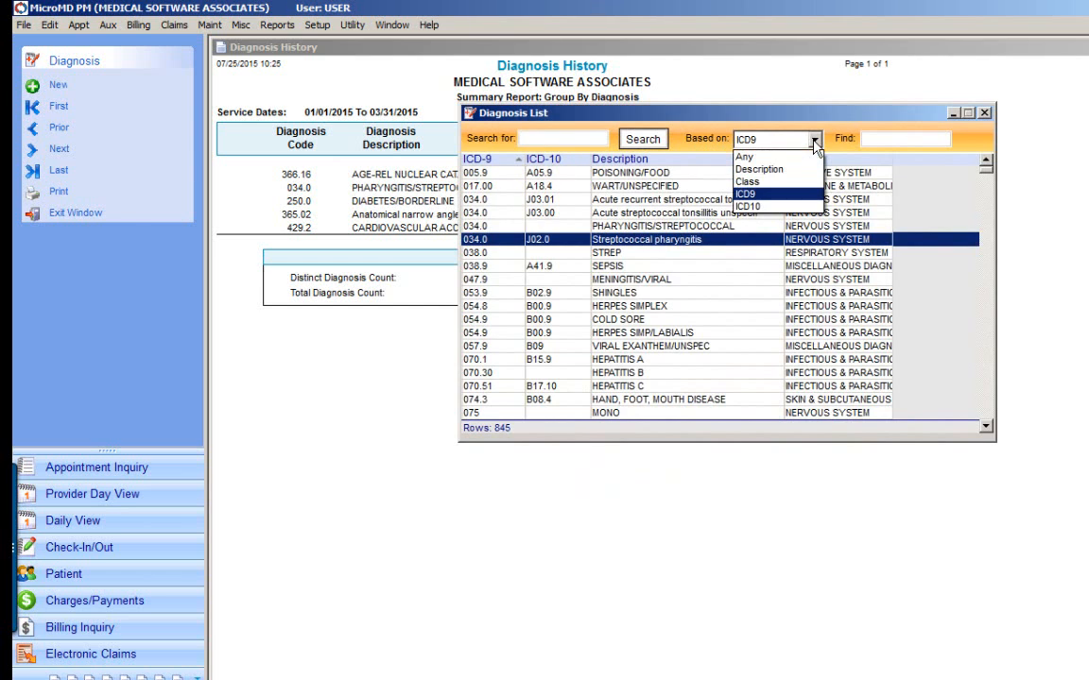
{"action": "left_click", "coordinate": [756, 196]}
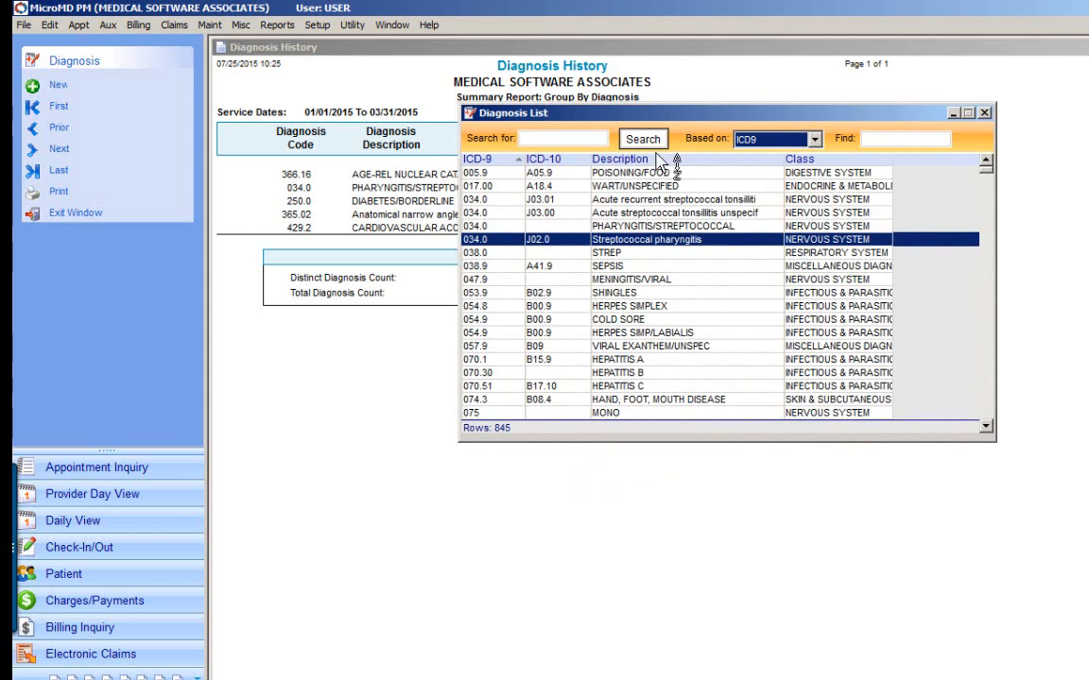
{"action": "left_click", "coordinate": [555, 142]}
{"action": "type", "text": "36"}
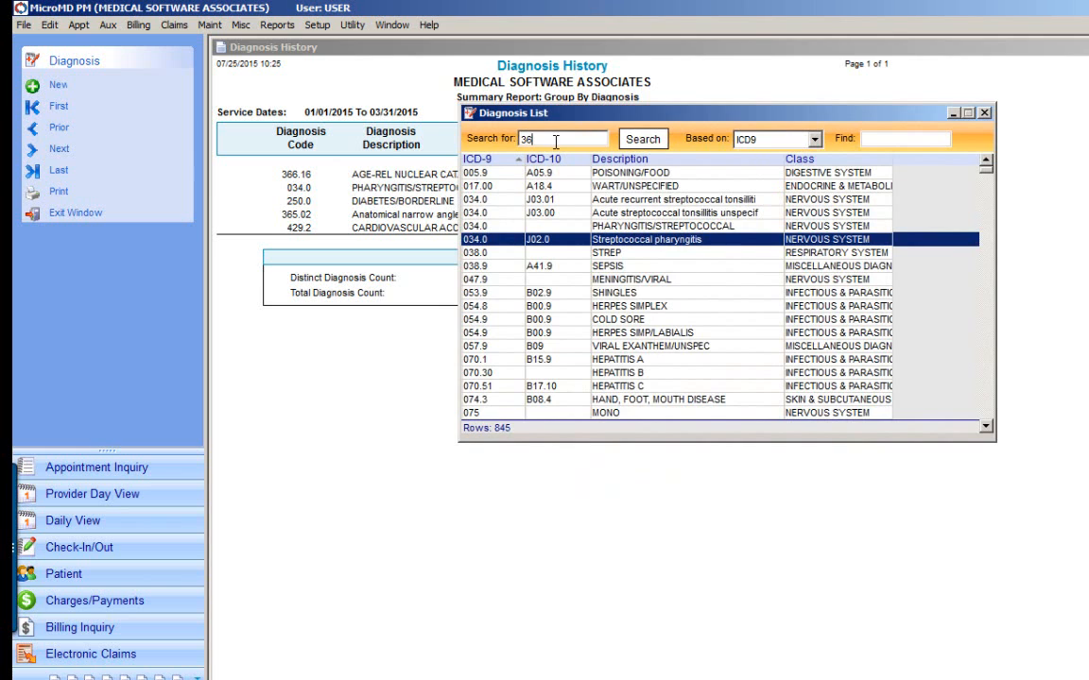
{"action": "type", "text": "6.16"}
{"action": "key", "text": "Return"}
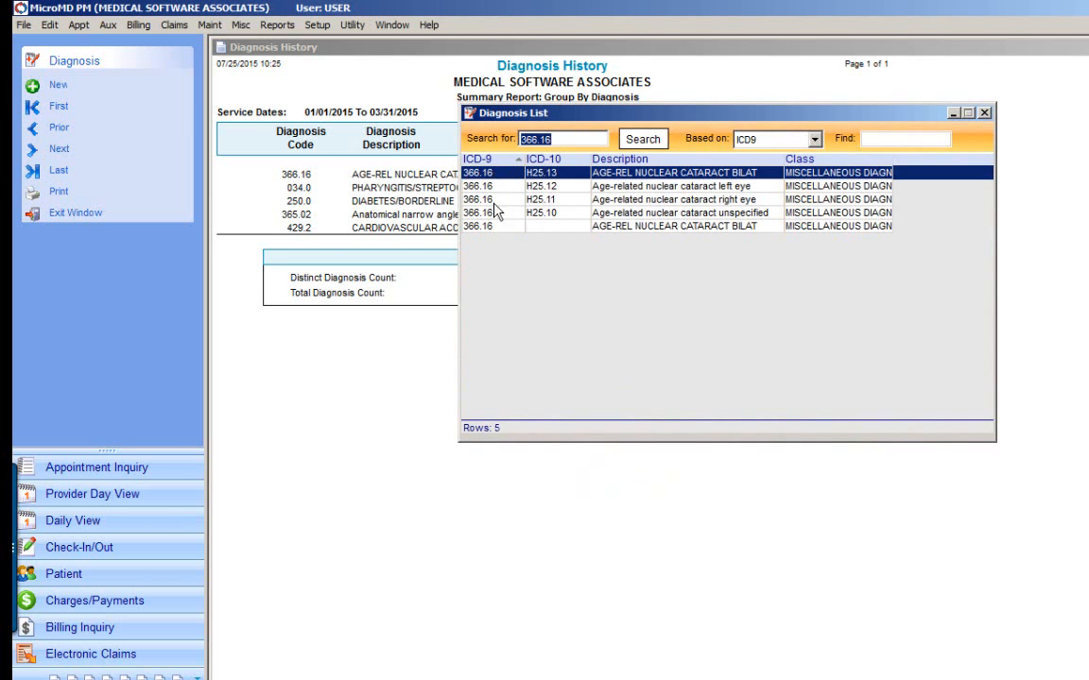
Check the ICD-10 billing codes available for the 366.16 entry that has no ICD-10 code, then close its detail window
{"action": "double_click", "coordinate": [558, 226]}
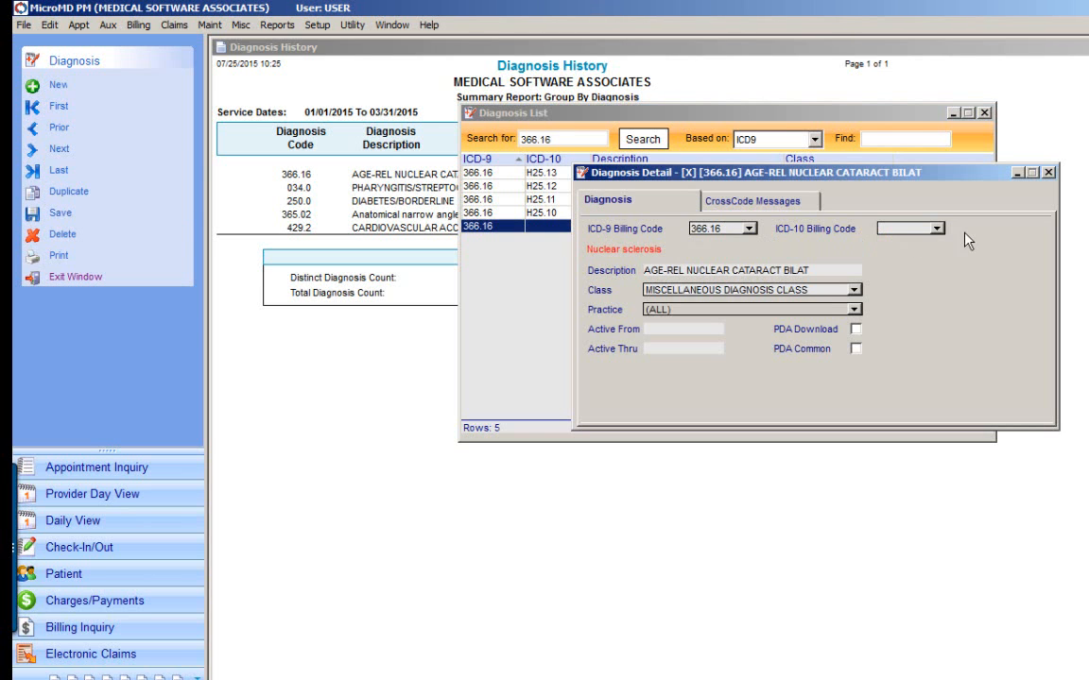
{"action": "left_click", "coordinate": [936, 229]}
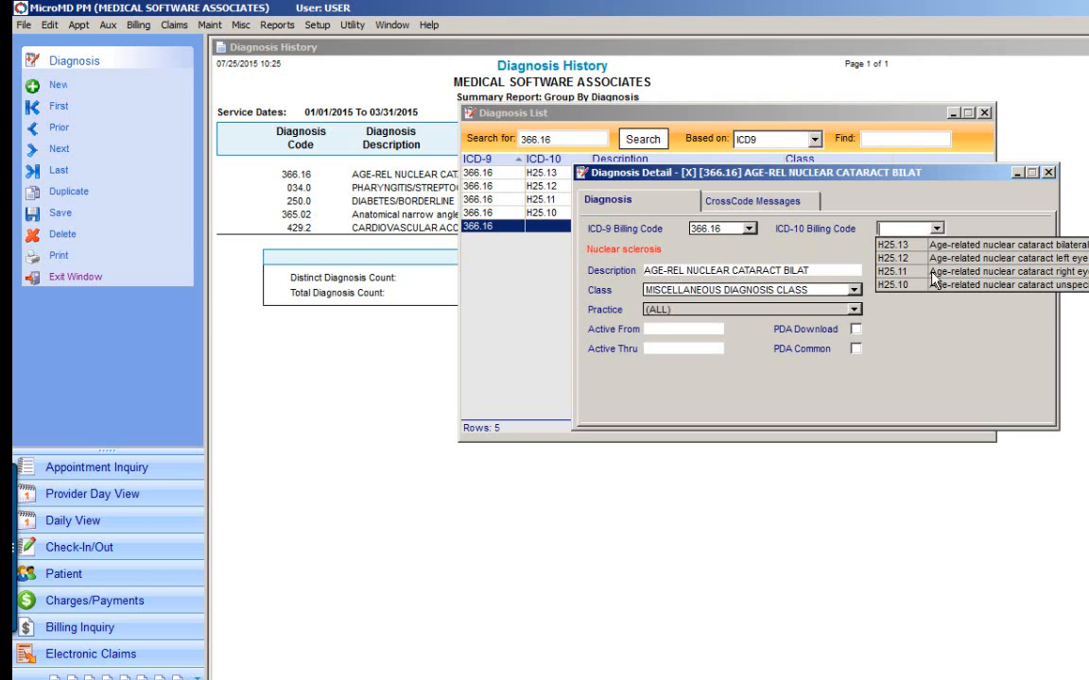
{"action": "left_click", "coordinate": [1048, 173]}
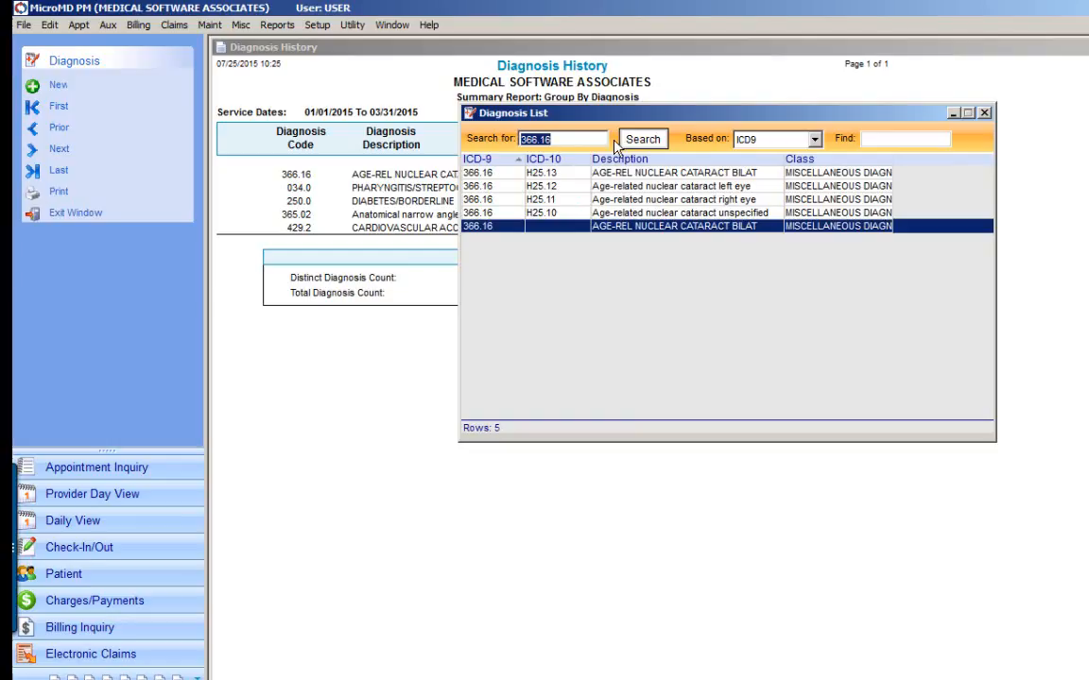
Search for ICD-9 code 034.0 and check the ICD-10 billing codes offered for its PHARYNGITIS/STREPTOCOCCAL entry without changing it
{"action": "type", "text": "034"}
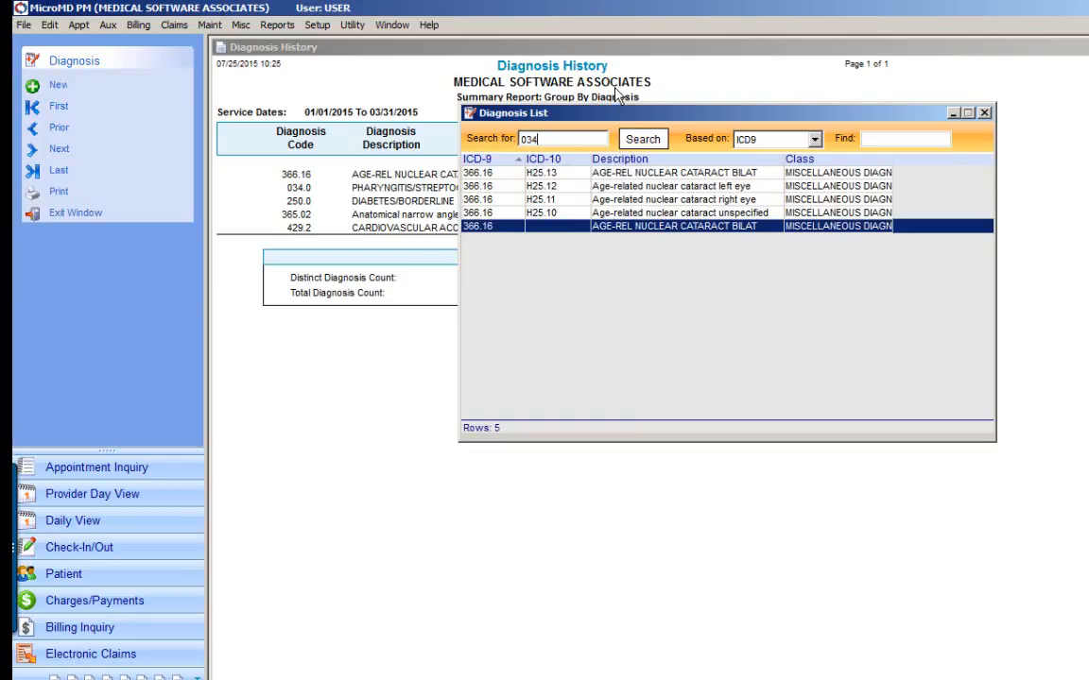
{"action": "type", "text": ".0"}
{"action": "left_click", "coordinate": [644, 140]}
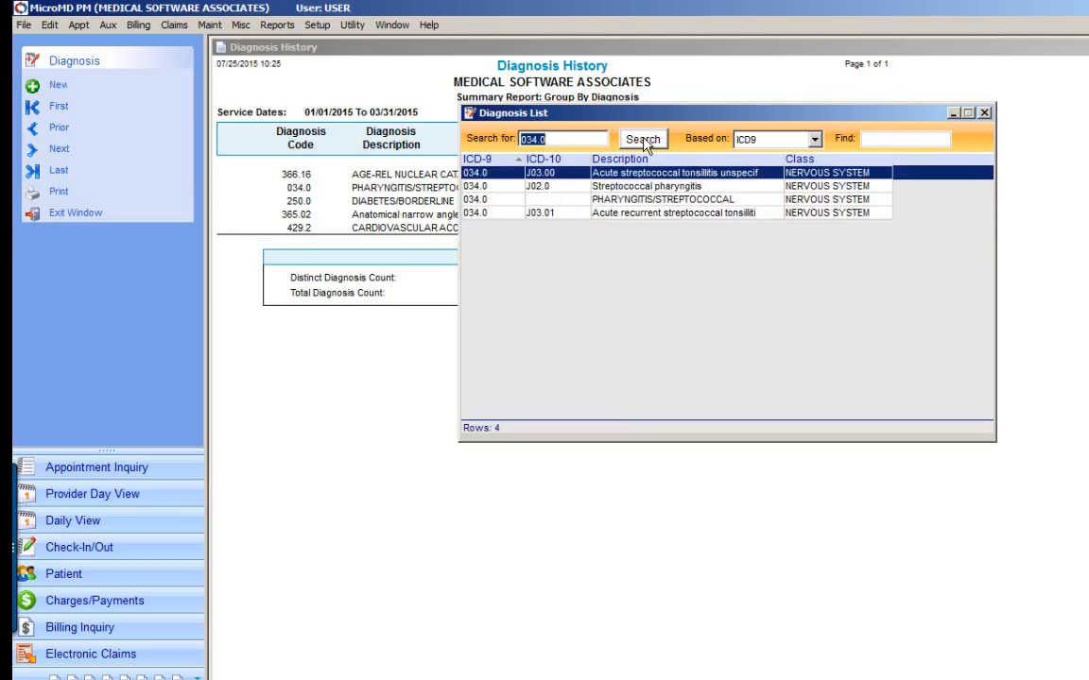
{"action": "double_click", "coordinate": [584, 200]}
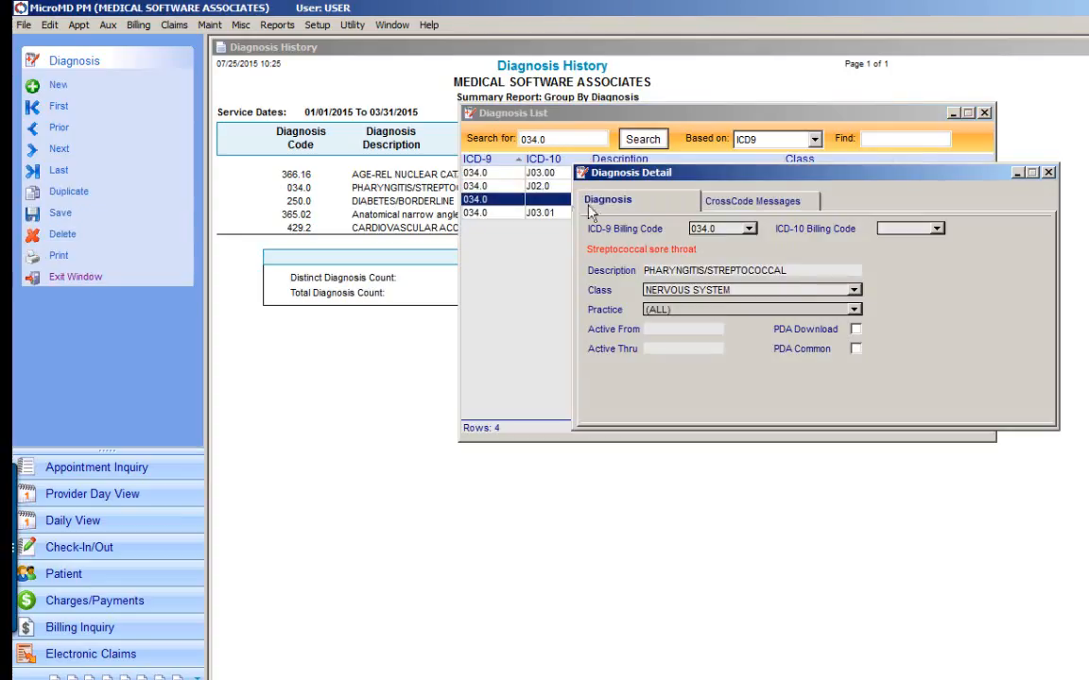
{"action": "left_click", "coordinate": [935, 229]}
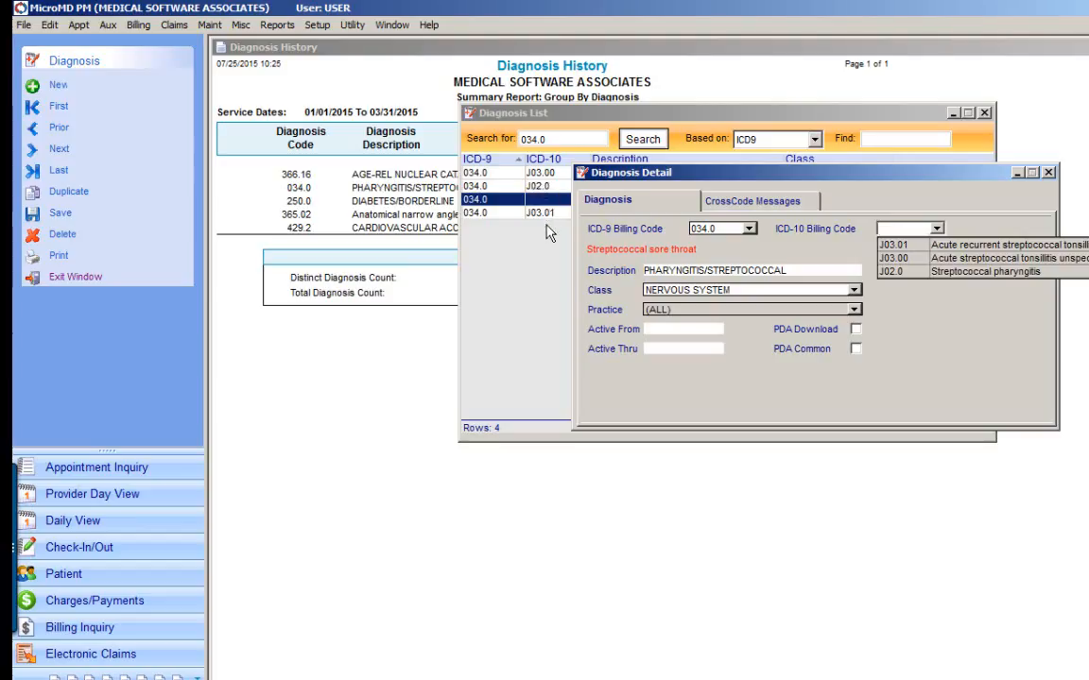
{"action": "left_click", "coordinate": [1048, 173]}
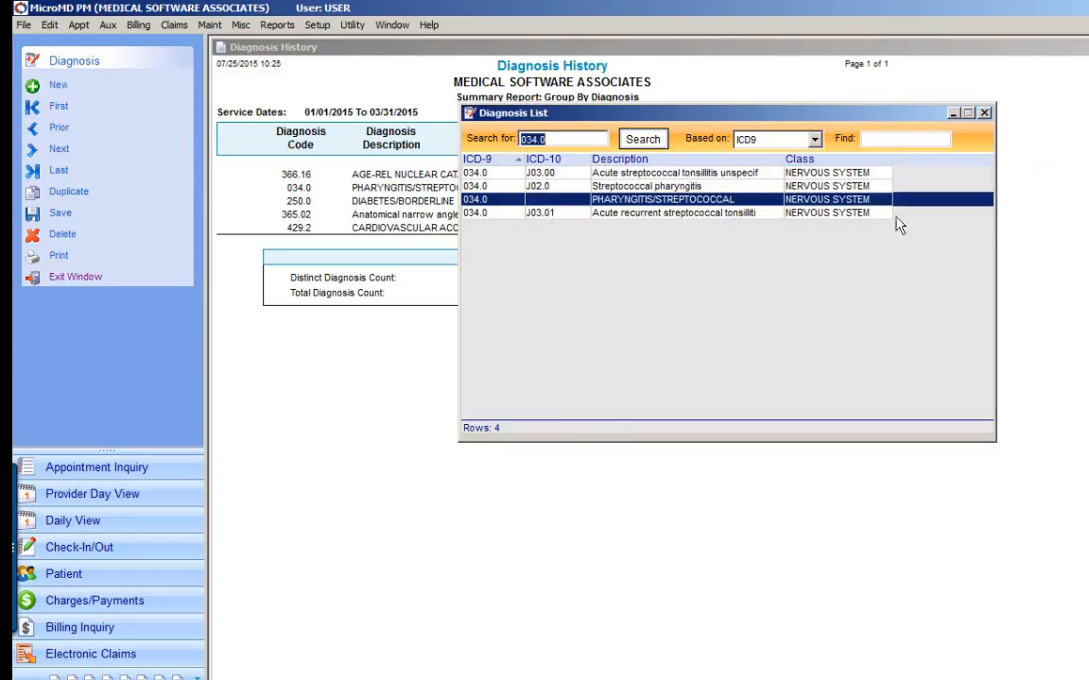
Look up the entries for ICD-9 codes 250.0 and 365.02 in the diagnosis list to compare their ICD-10 mappings
{"action": "type", "text": "2"}
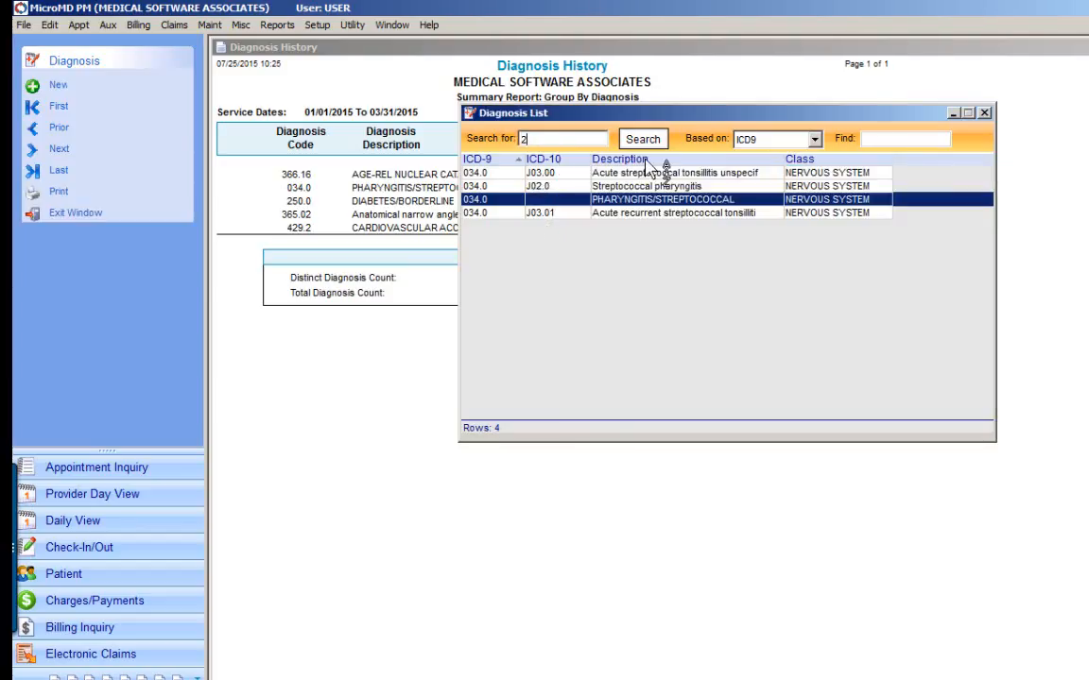
{"action": "type", "text": "50.0"}
{"action": "key", "text": "Return"}
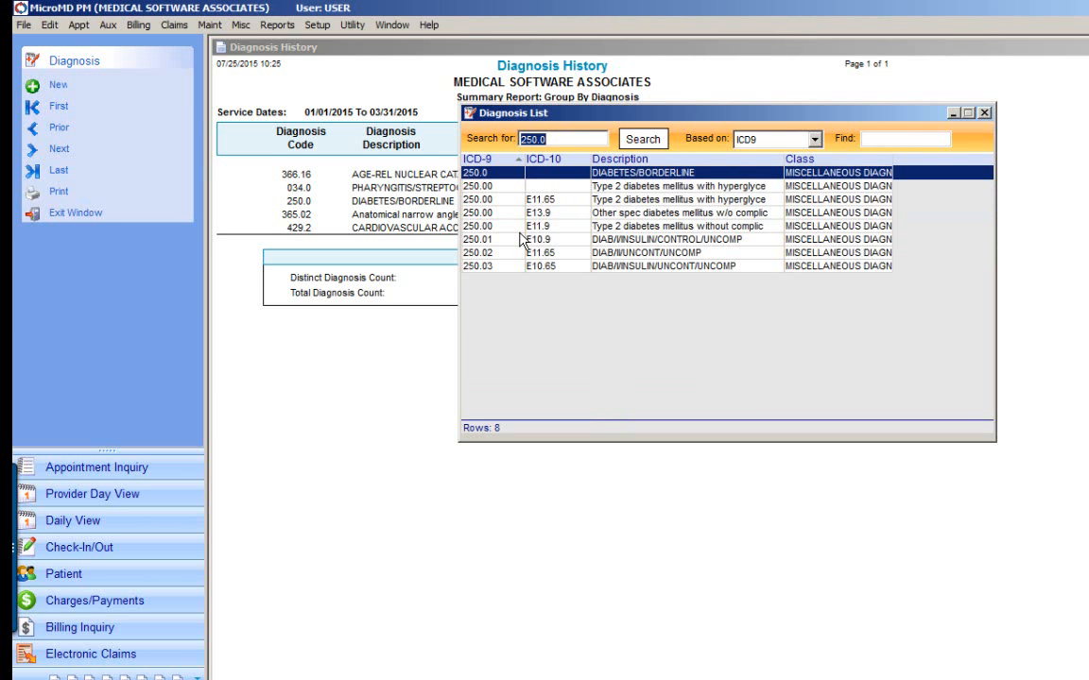
{"action": "type", "text": "365.02"}
{"action": "key", "text": "Return"}
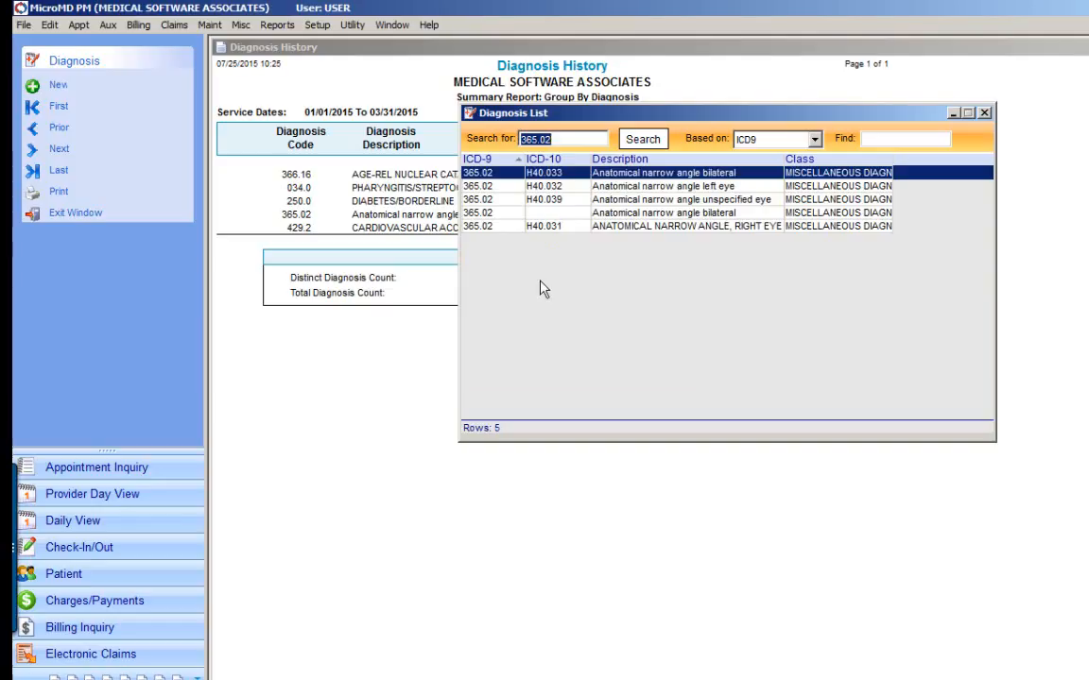
Search for ICD-9 code 429.2, check the ICD-10 billing codes offered for its entry, and close the detail and diagnosis list windows
{"action": "type", "text": "429.2"}
{"action": "key", "text": "Return"}
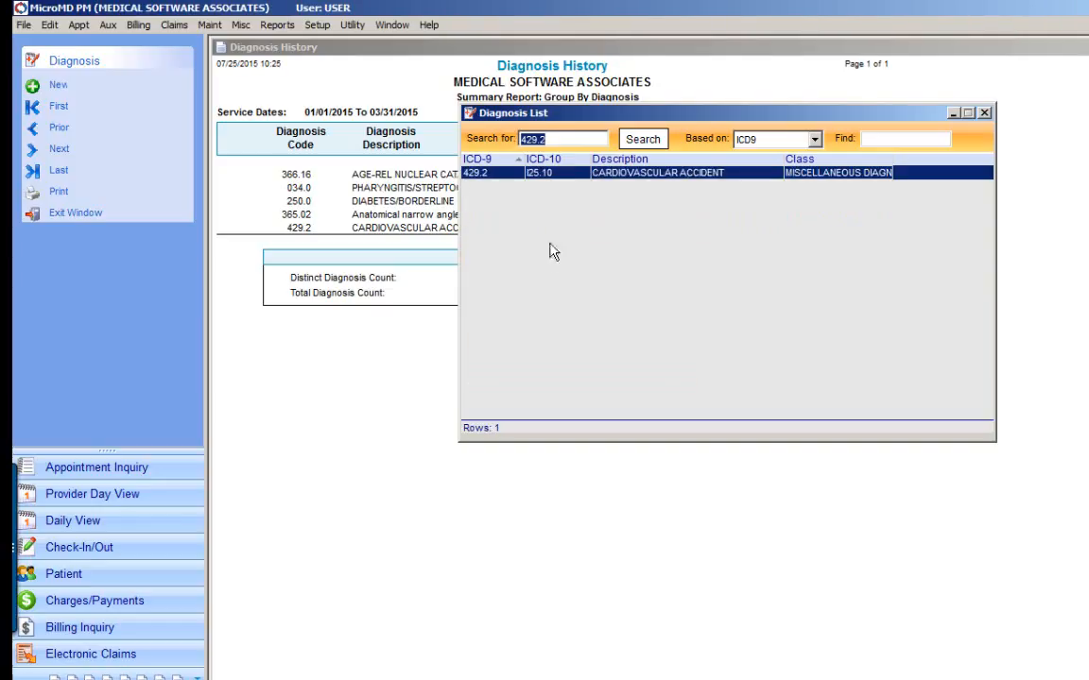
{"action": "double_click", "coordinate": [567, 174]}
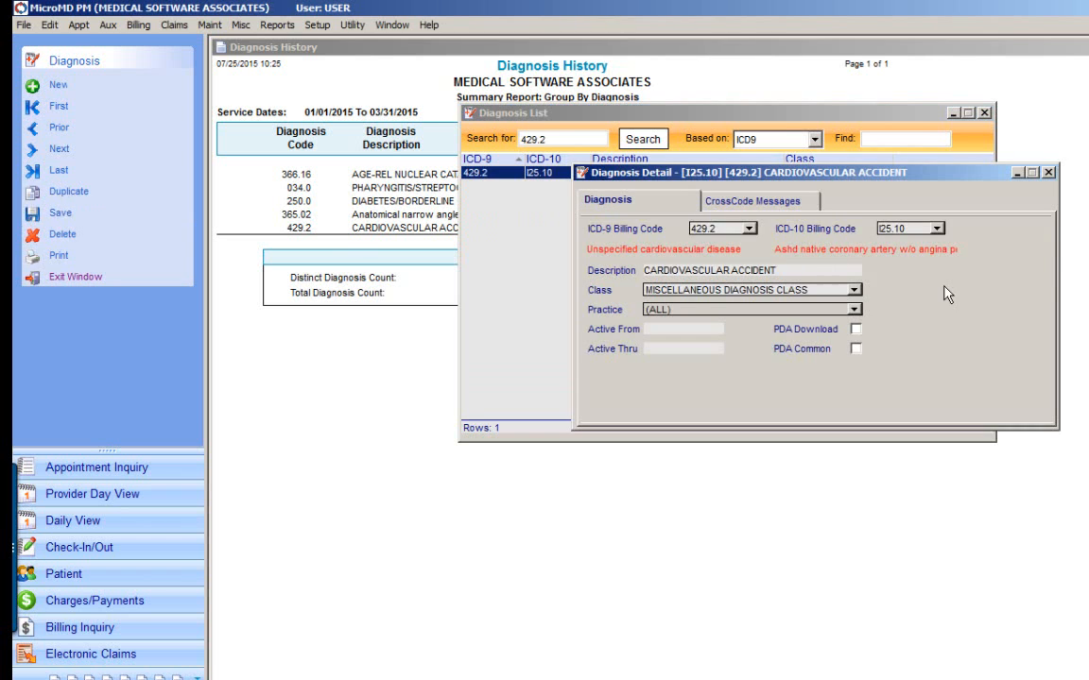
{"action": "left_click", "coordinate": [936, 230]}
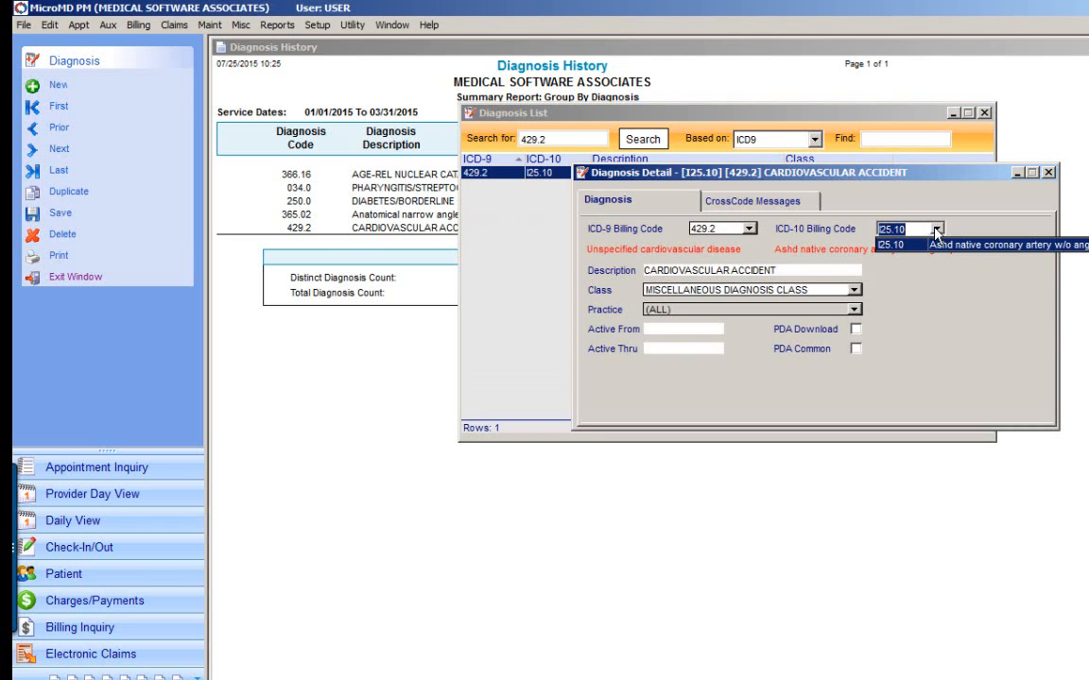
{"action": "left_click", "coordinate": [934, 230]}
{"action": "left_click", "coordinate": [1048, 174]}
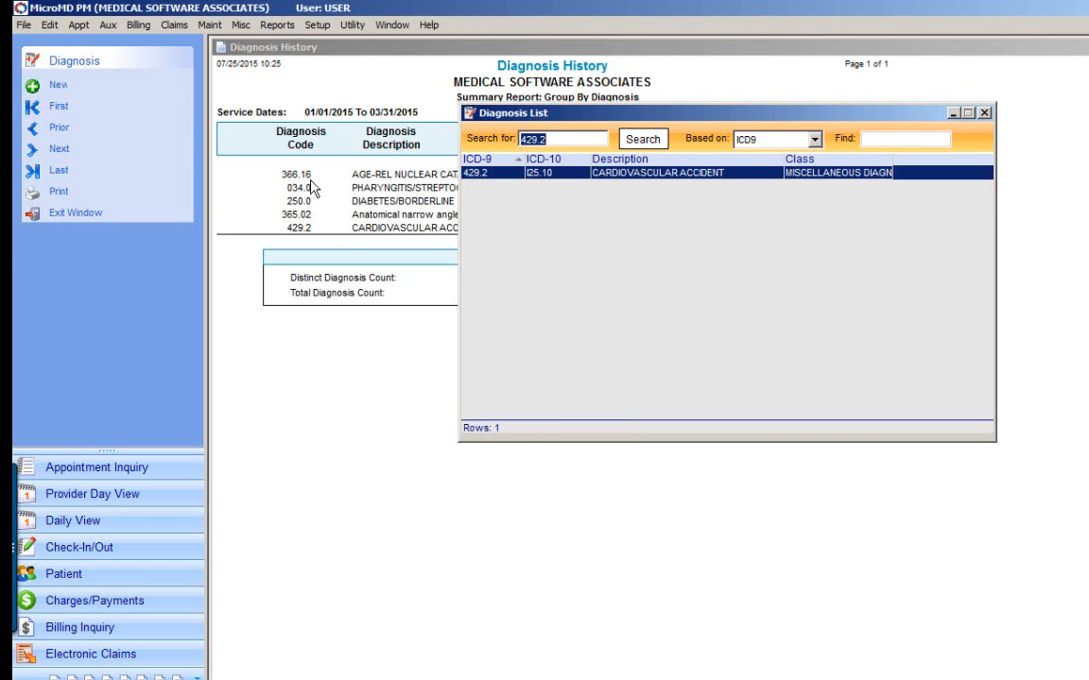
{"action": "left_click", "coordinate": [984, 113]}
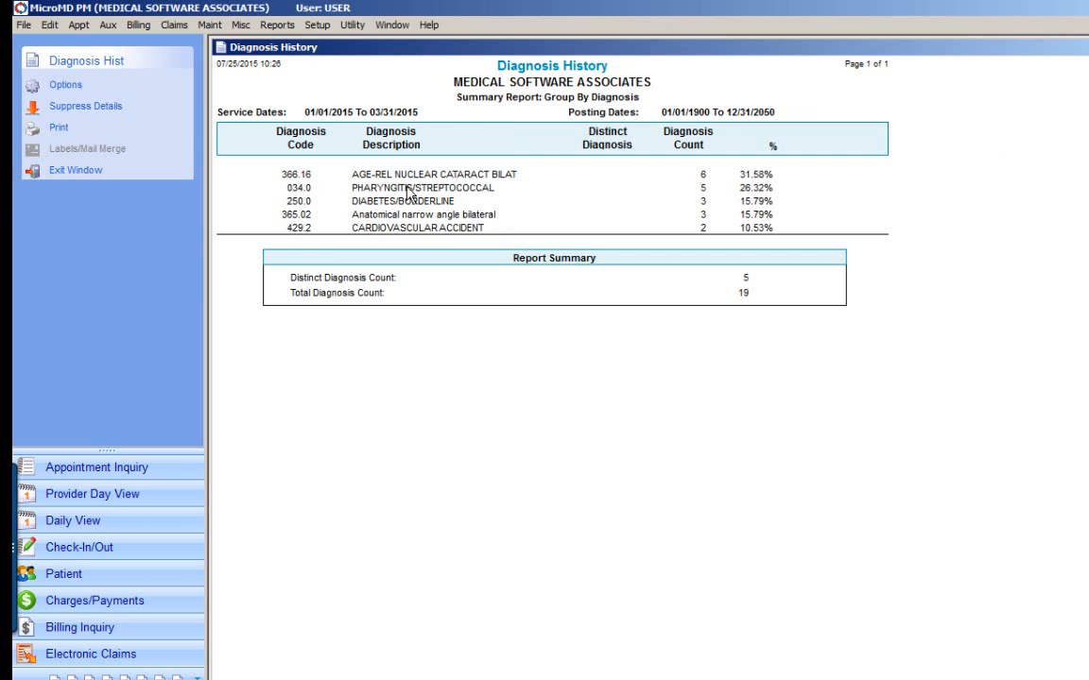
Close the current report and run a new Diagnosis History summary report for service dates 01/01/1900 to 12/31/2050
{"action": "double_click", "coordinate": [222, 49]}
{"action": "left_click", "coordinate": [208, 28]}
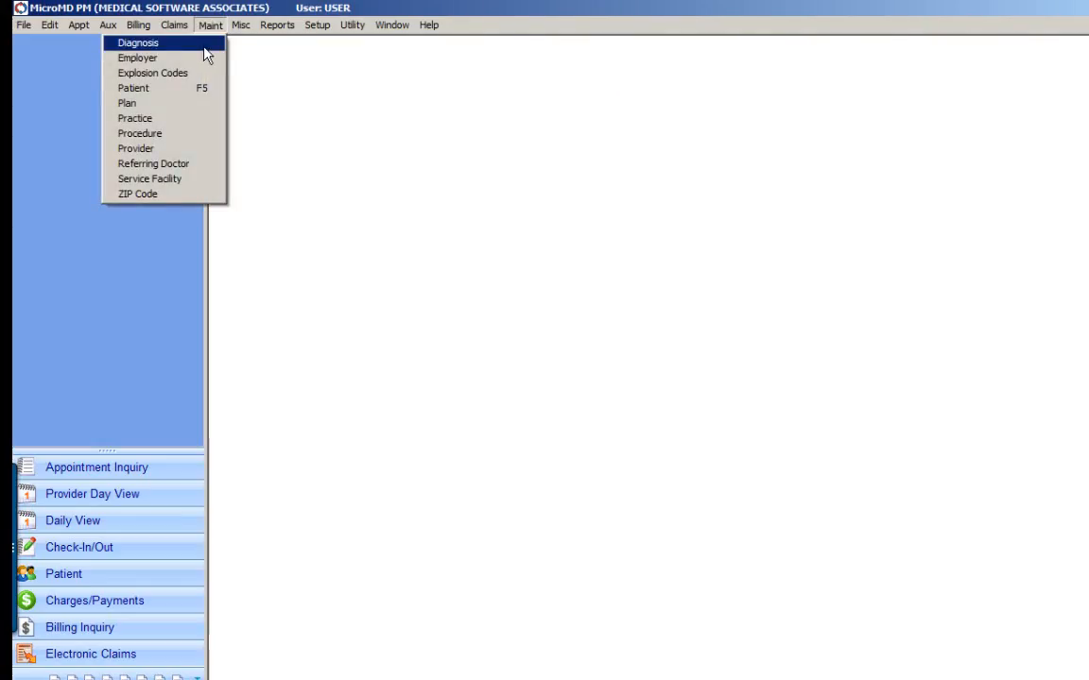
{"action": "mouse_move", "coordinate": [283, 29]}
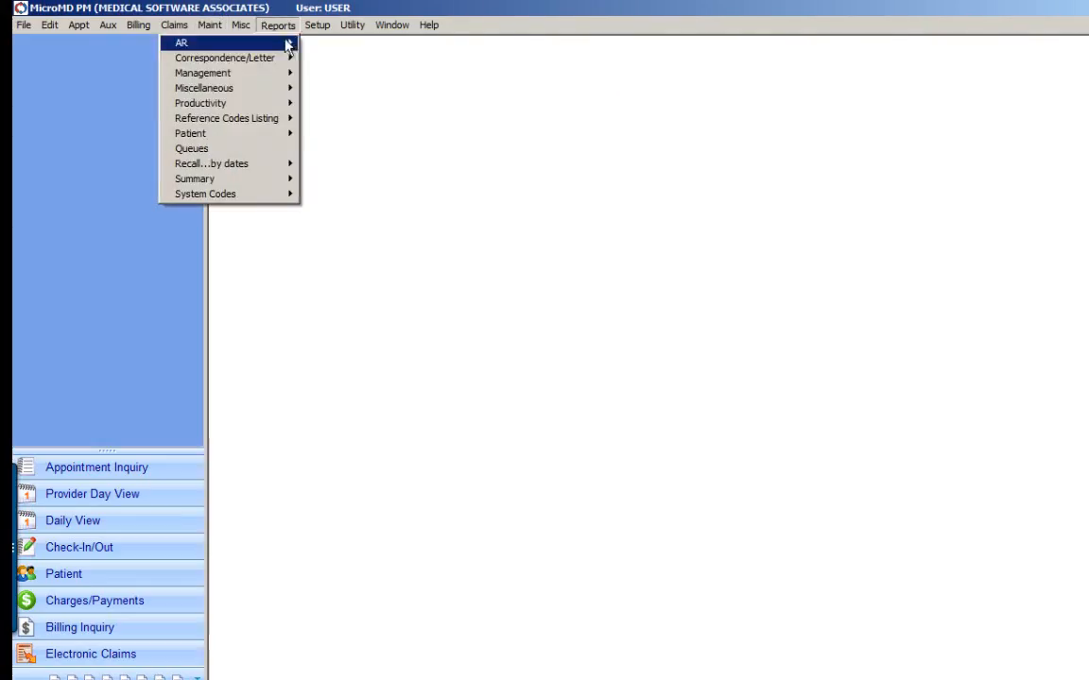
{"action": "mouse_move", "coordinate": [289, 73]}
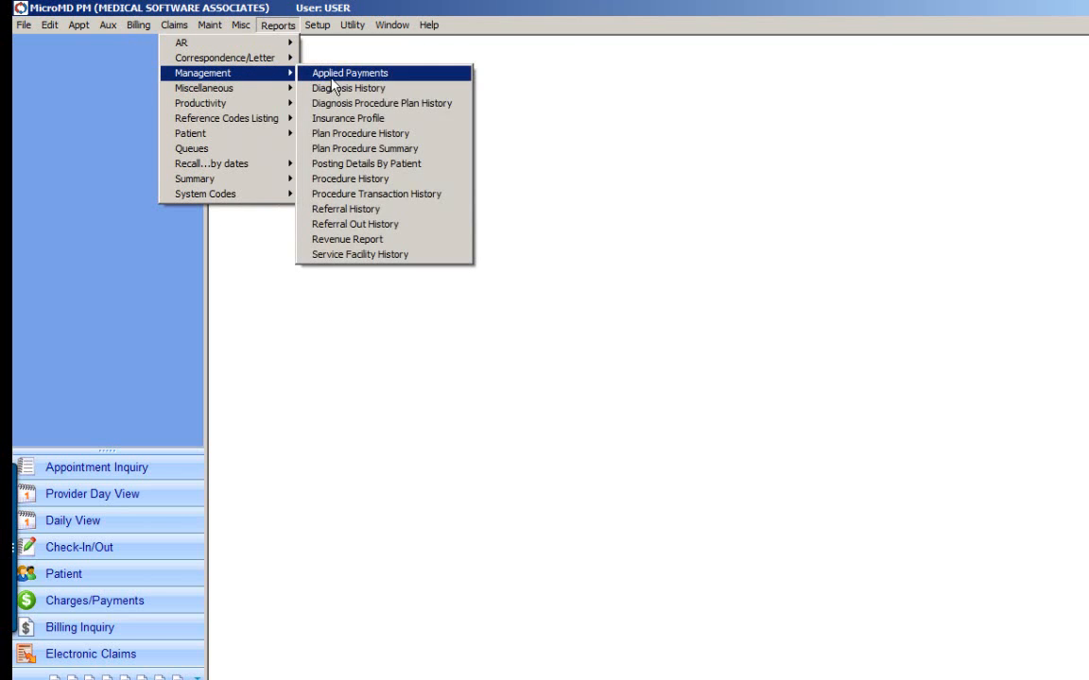
{"action": "left_click", "coordinate": [342, 91]}
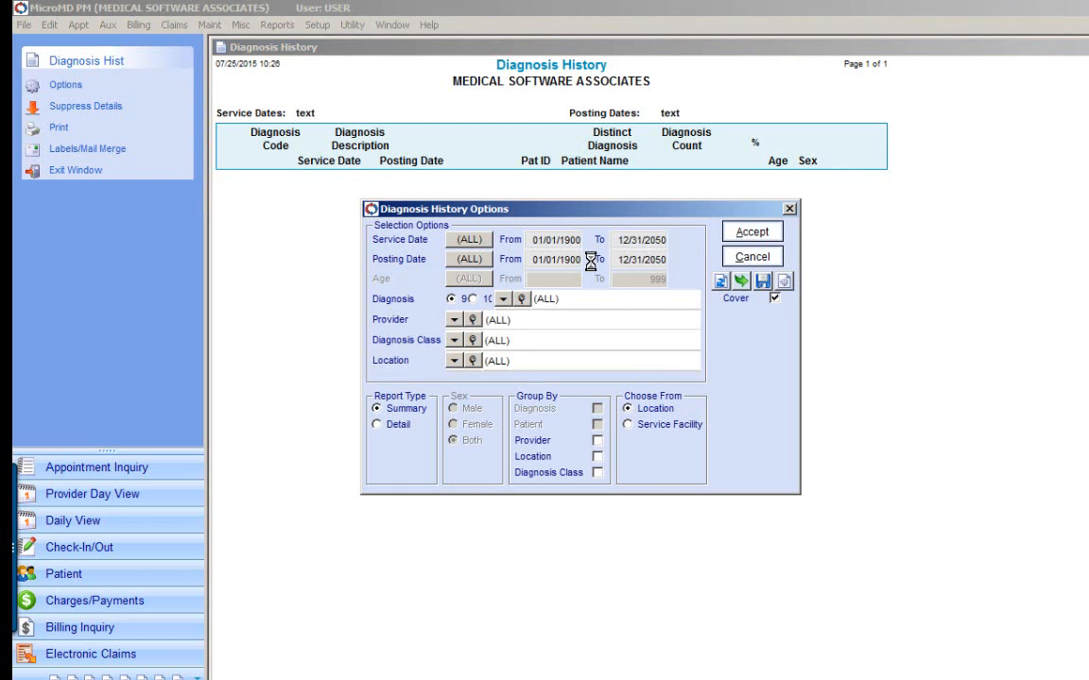
{"action": "left_click", "coordinate": [558, 242]}
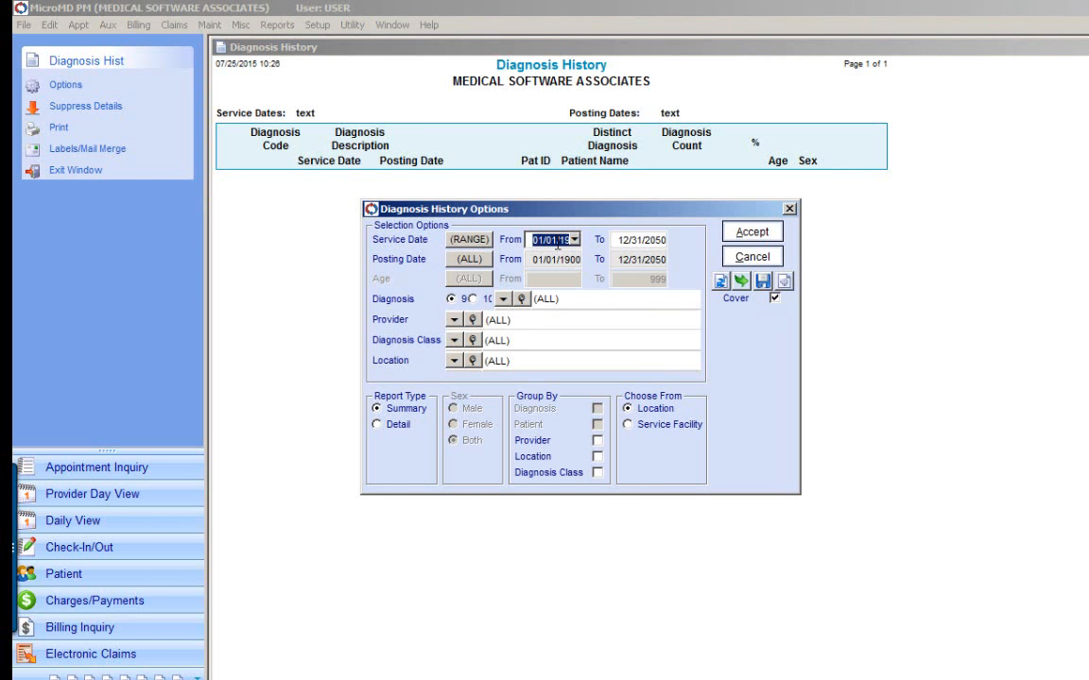
{"action": "left_click", "coordinate": [752, 233]}
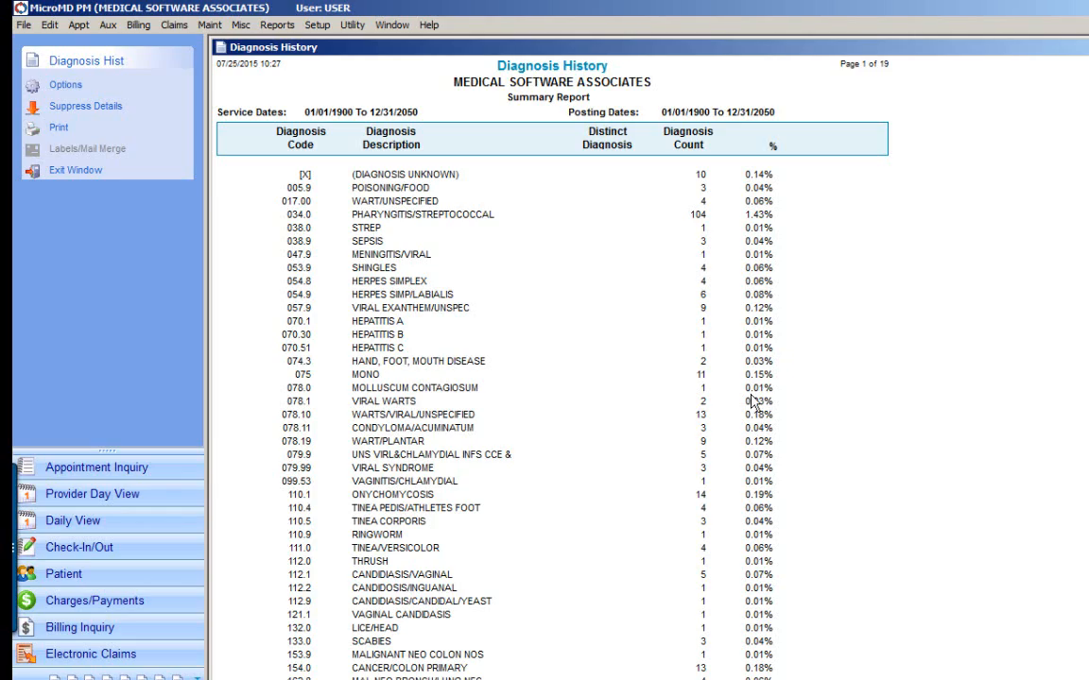
Look through the report pages and sort the diagnoses by percentage in descending order
{"action": "scroll", "coordinate": [650, 416], "scroll_direction": "down", "scroll_amount": 20}
{"action": "scroll", "coordinate": [552, 416], "scroll_direction": "down", "scroll_amount": 20}
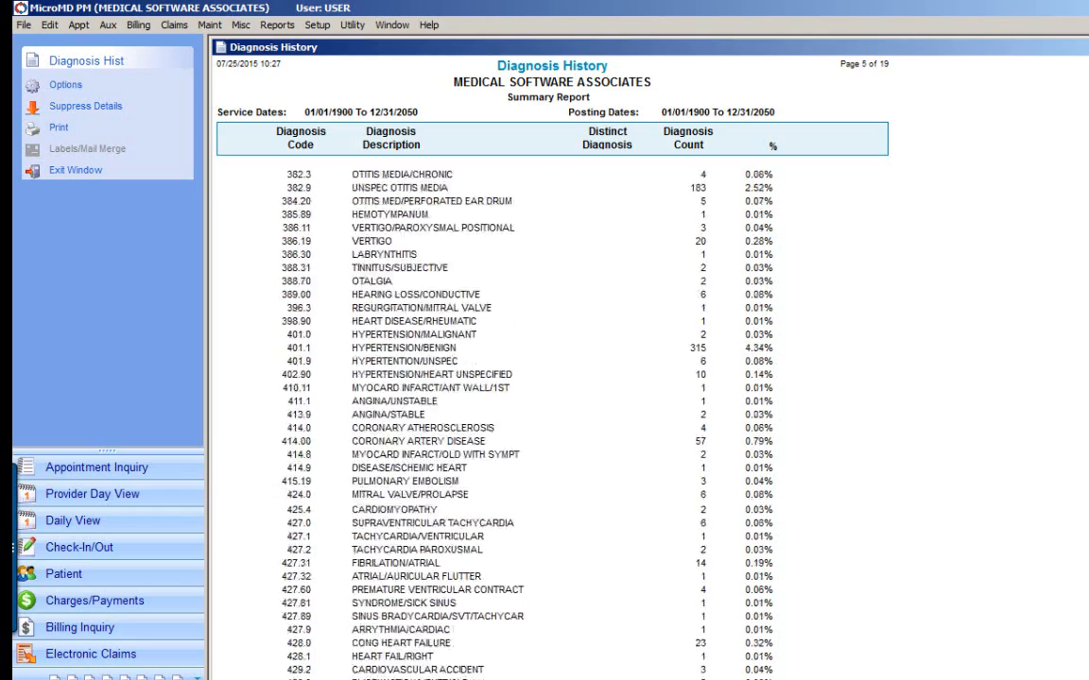
{"action": "scroll", "coordinate": [552, 415], "scroll_direction": "down", "scroll_amount": 12}
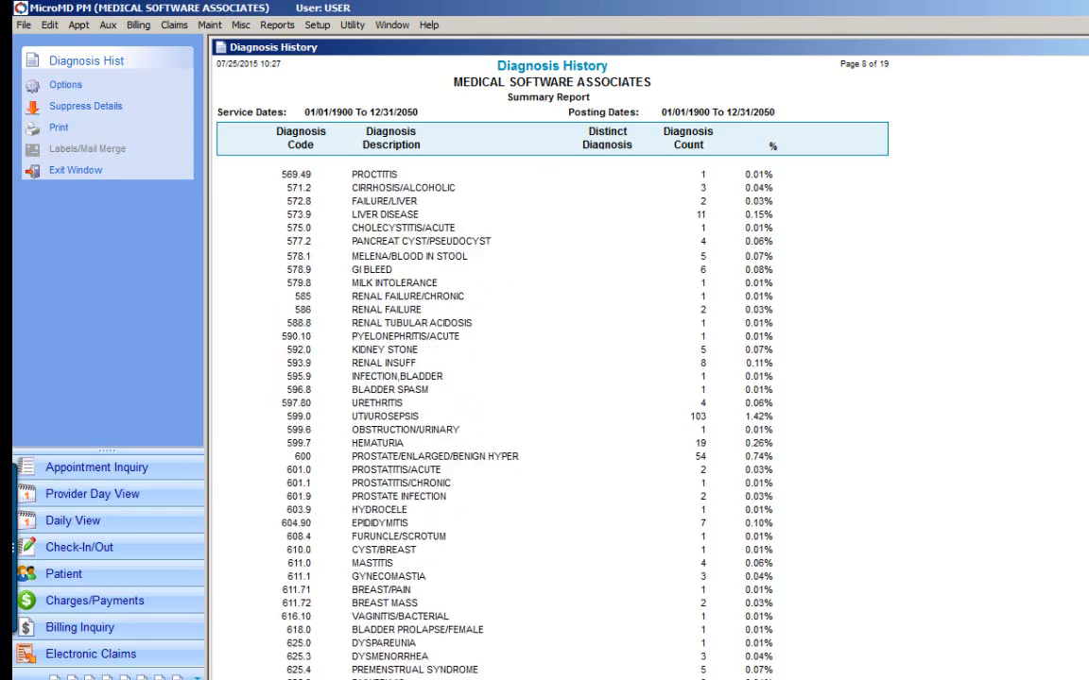
{"action": "left_click", "coordinate": [772, 142]}
{"action": "left_click", "coordinate": [772, 143]}
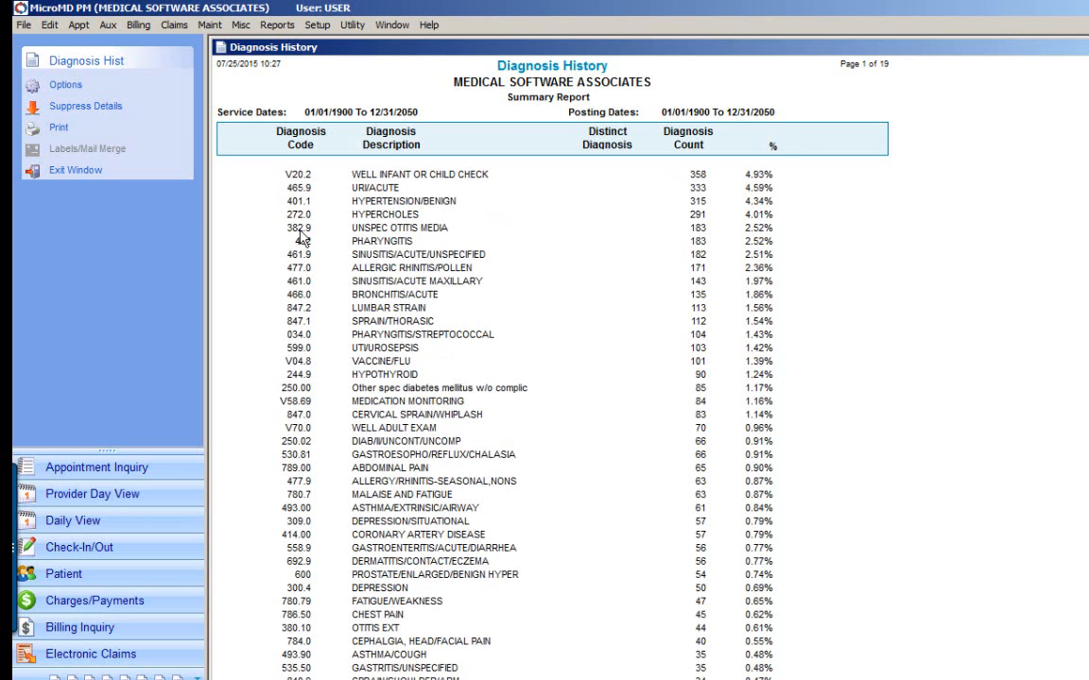
Search the diagnosis list for ICD-9 code V20.2 and open the detail of the matching entry
{"action": "left_click", "coordinate": [214, 25]}
{"action": "left_click", "coordinate": [183, 39]}
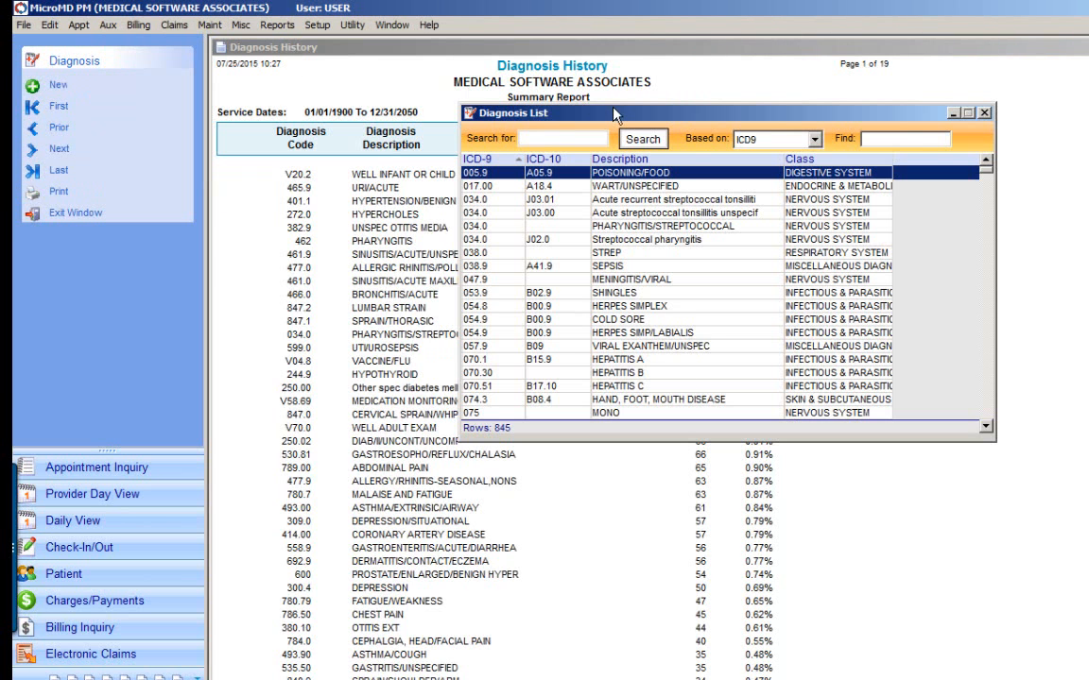
{"action": "type", "text": "V20."}
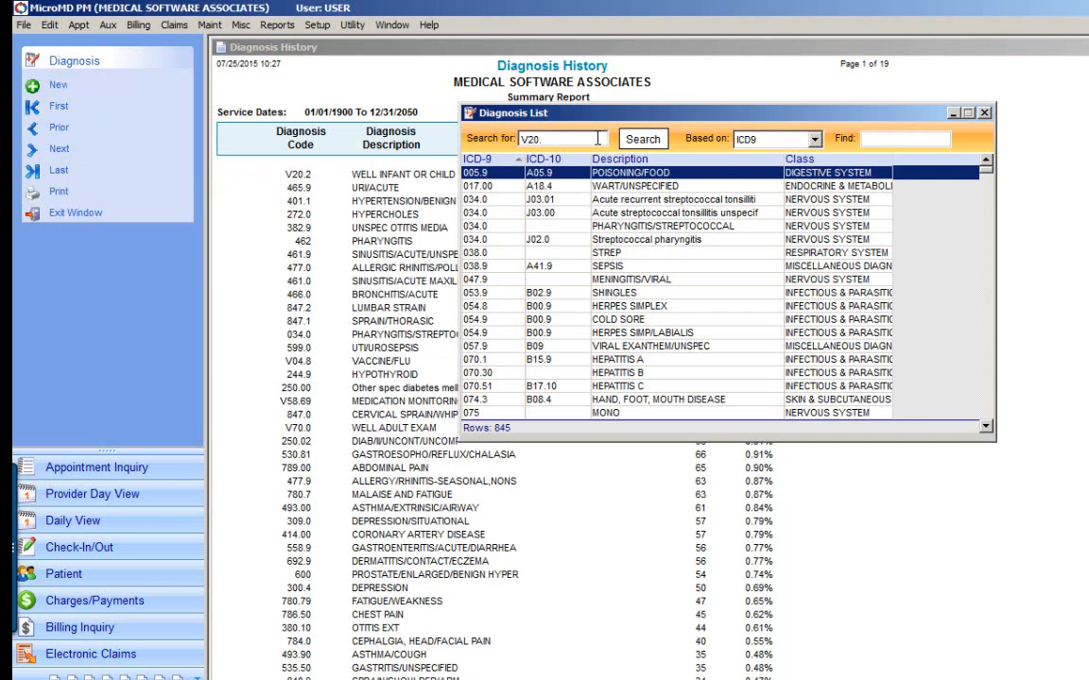
{"action": "type", "text": "2"}
{"action": "key", "text": "Return"}
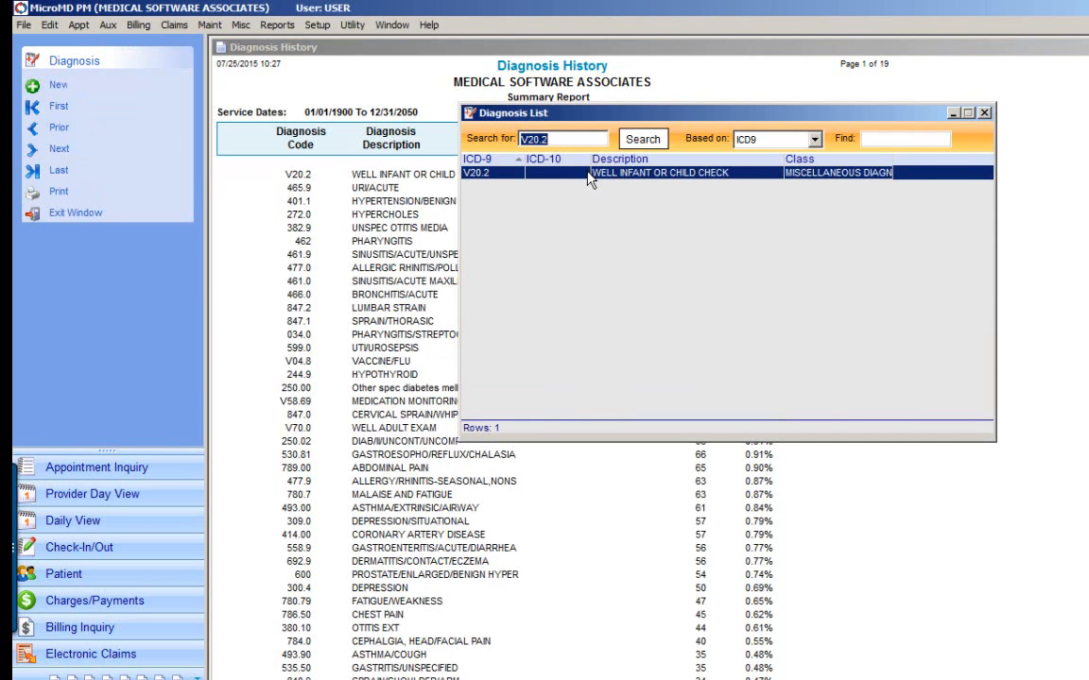
{"action": "double_click", "coordinate": [590, 173]}
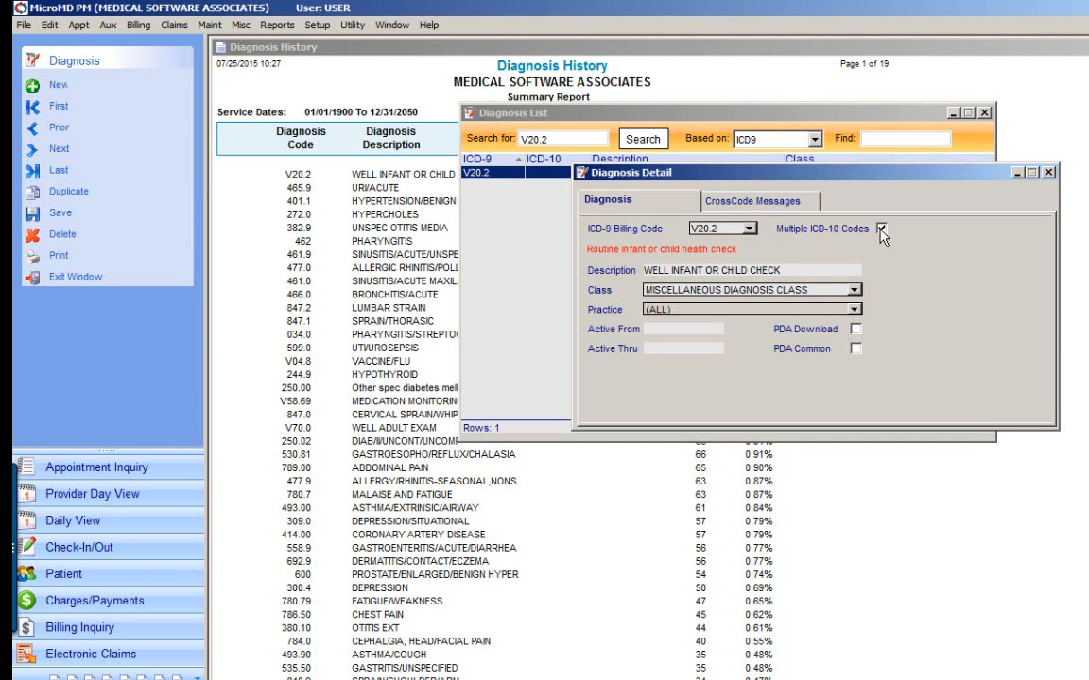
Turn off Multiple ICD-10 Codes to check the billing codes offered for V20.2, and close the entry without saving and the list
{"action": "left_click", "coordinate": [880, 227]}
{"action": "left_click", "coordinate": [936, 229]}
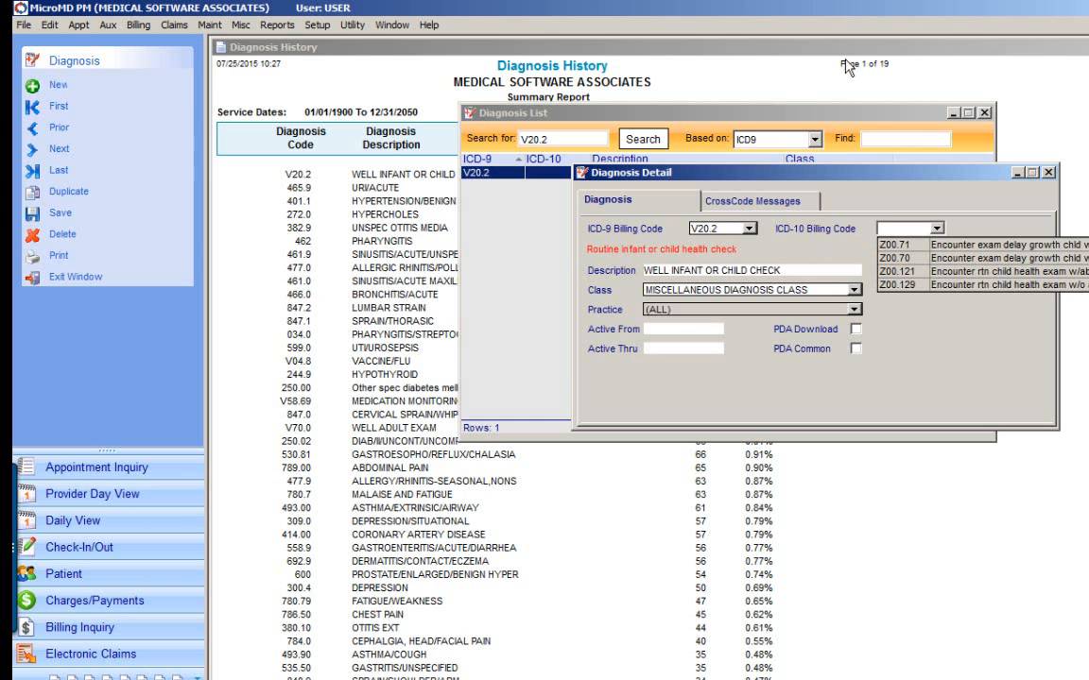
{"action": "left_click", "coordinate": [1047, 172]}
{"action": "left_click", "coordinate": [611, 428]}
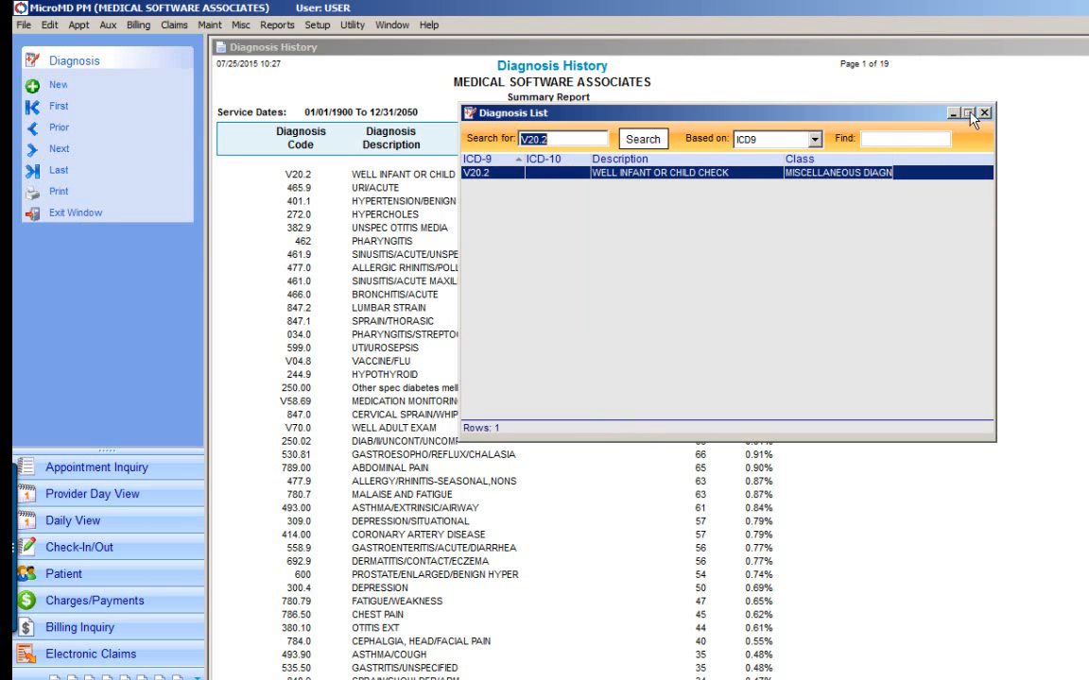
{"action": "left_click", "coordinate": [983, 112]}
Look through the Diagnosis History report to its last page and return to the most used diagnoses on page 1
{"action": "scroll", "coordinate": [551, 416], "scroll_direction": "down", "scroll_amount": 20}
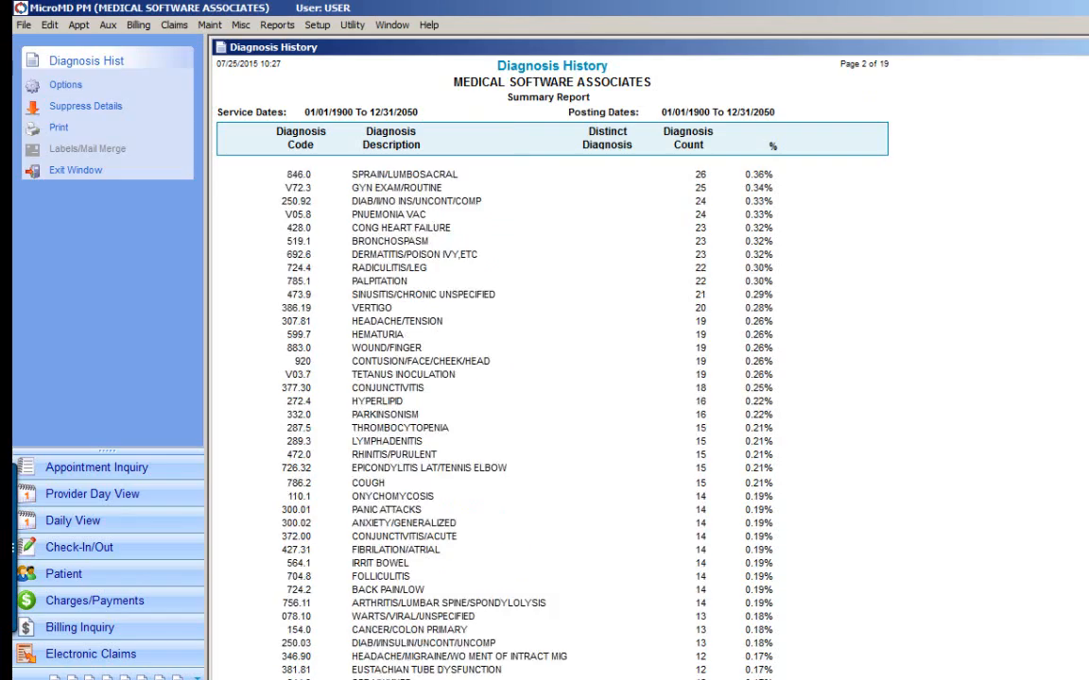
{"action": "scroll", "coordinate": [552, 415], "scroll_direction": "down", "scroll_amount": 15}
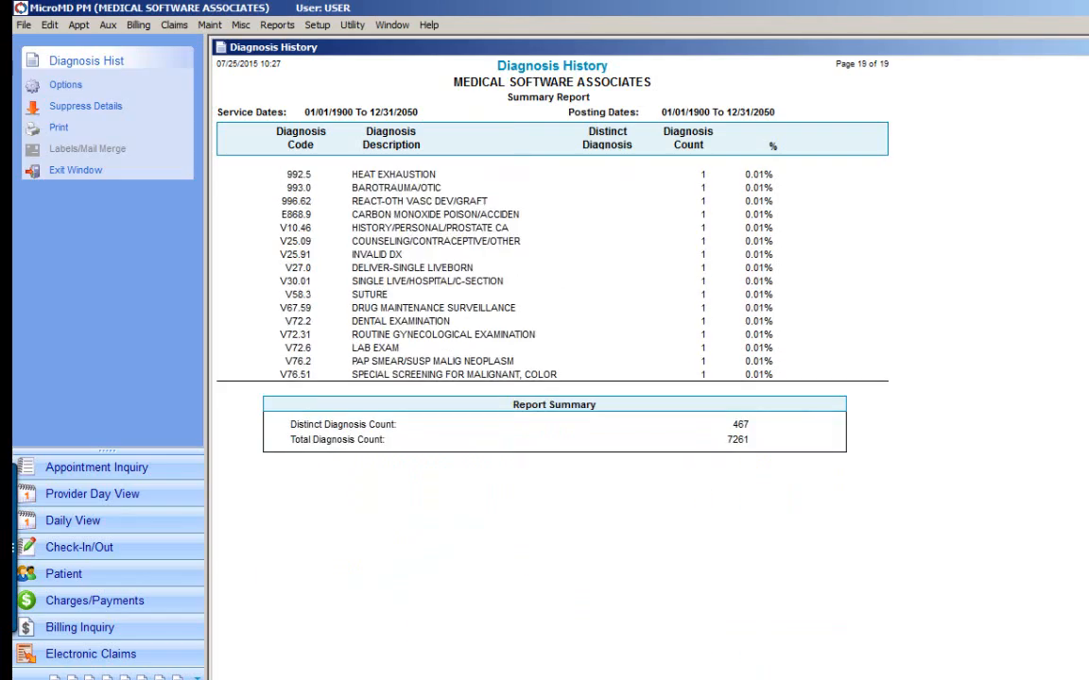
{"action": "scroll", "coordinate": [551, 416], "scroll_direction": "up", "scroll_amount": 20}
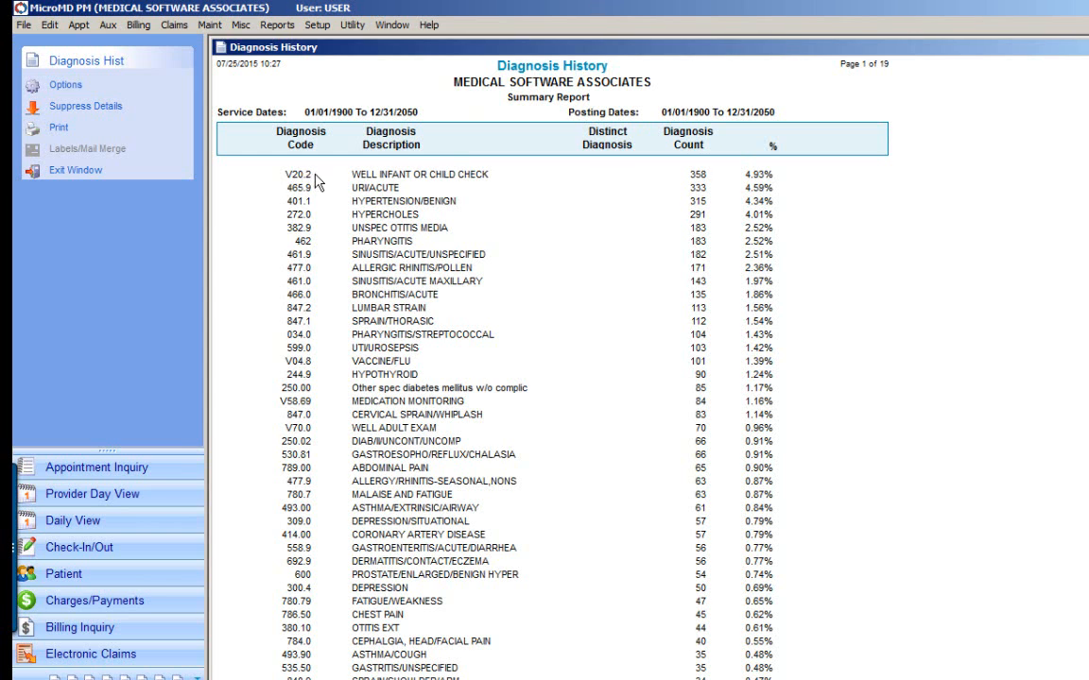
Reopen the diagnosis list, find ICD-9 code V20.2 and open the WELL INFANT OR CHILD CHECK entry for editing
{"action": "left_click", "coordinate": [210, 25]}
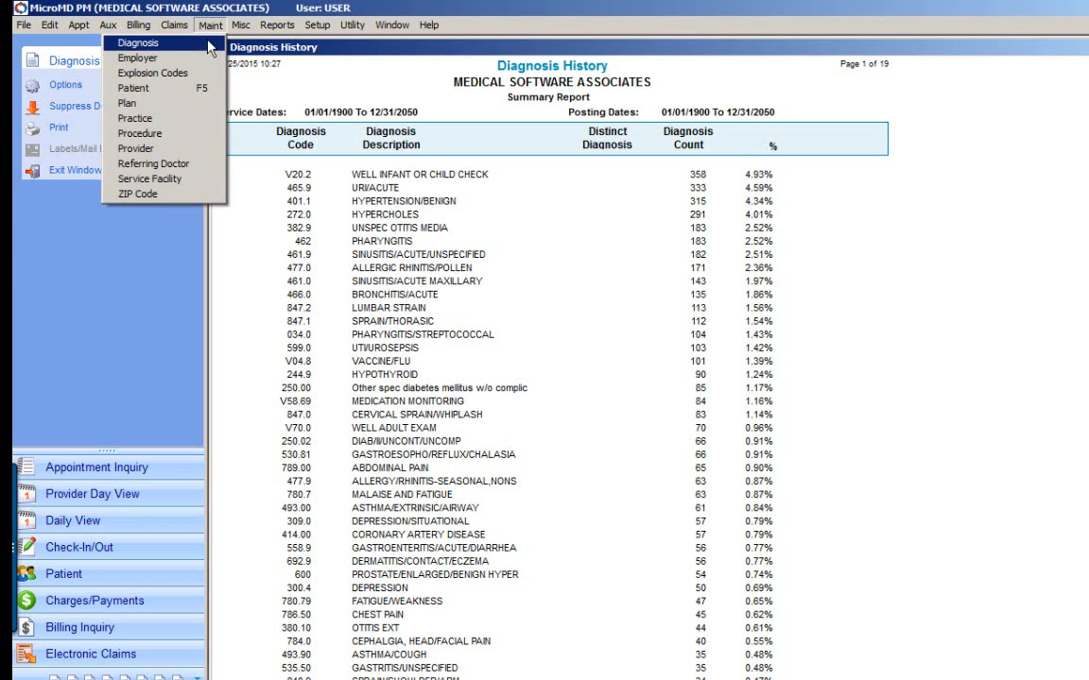
{"action": "left_click", "coordinate": [189, 41]}
{"action": "left_click", "coordinate": [573, 142]}
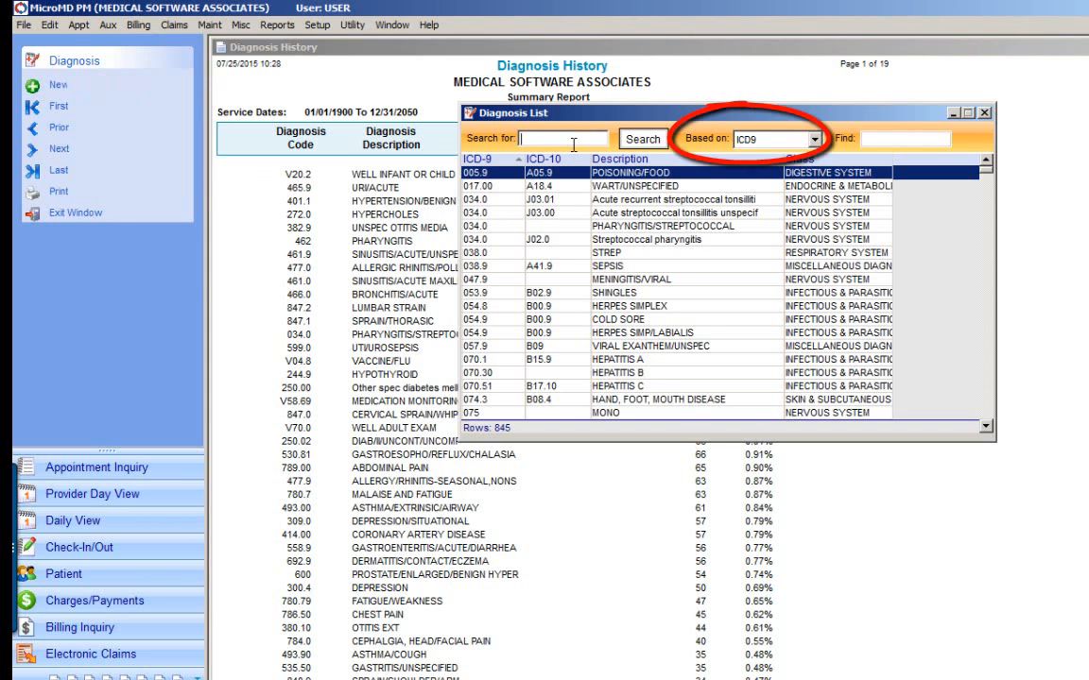
{"action": "type", "text": "V20.2"}
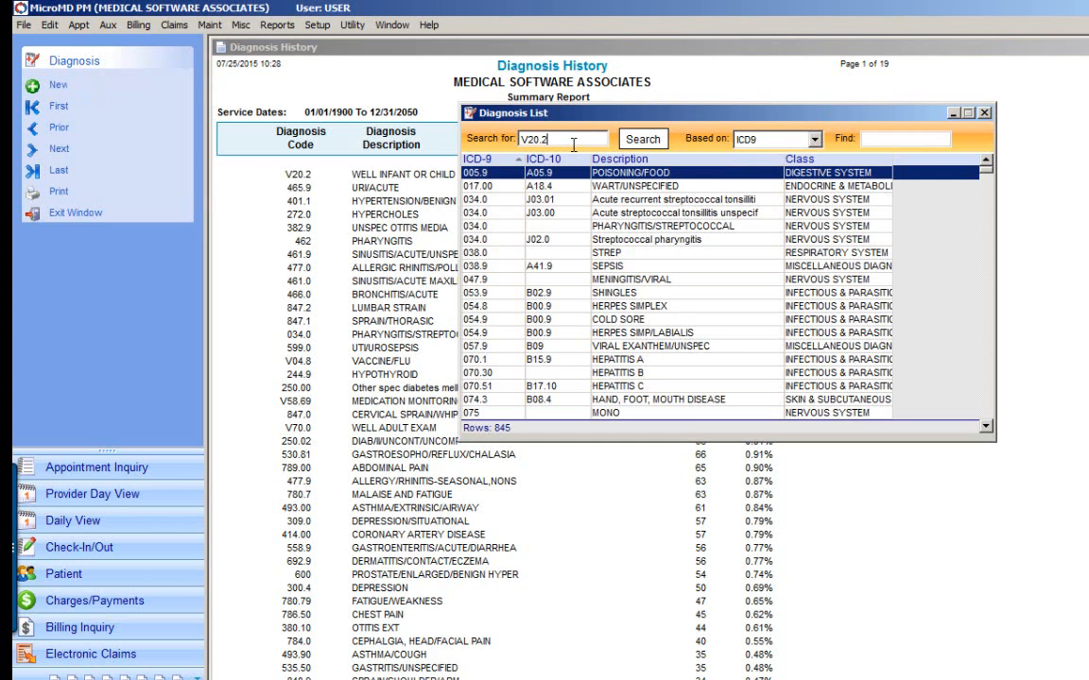
{"action": "key", "text": "Return"}
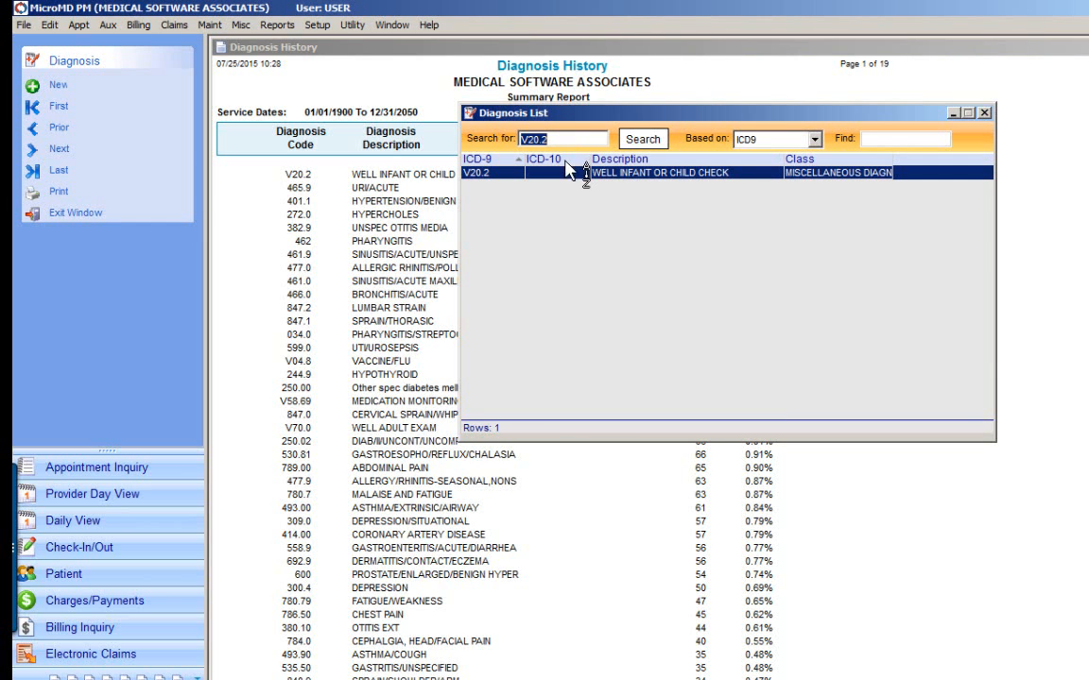
{"action": "double_click", "coordinate": [565, 173]}
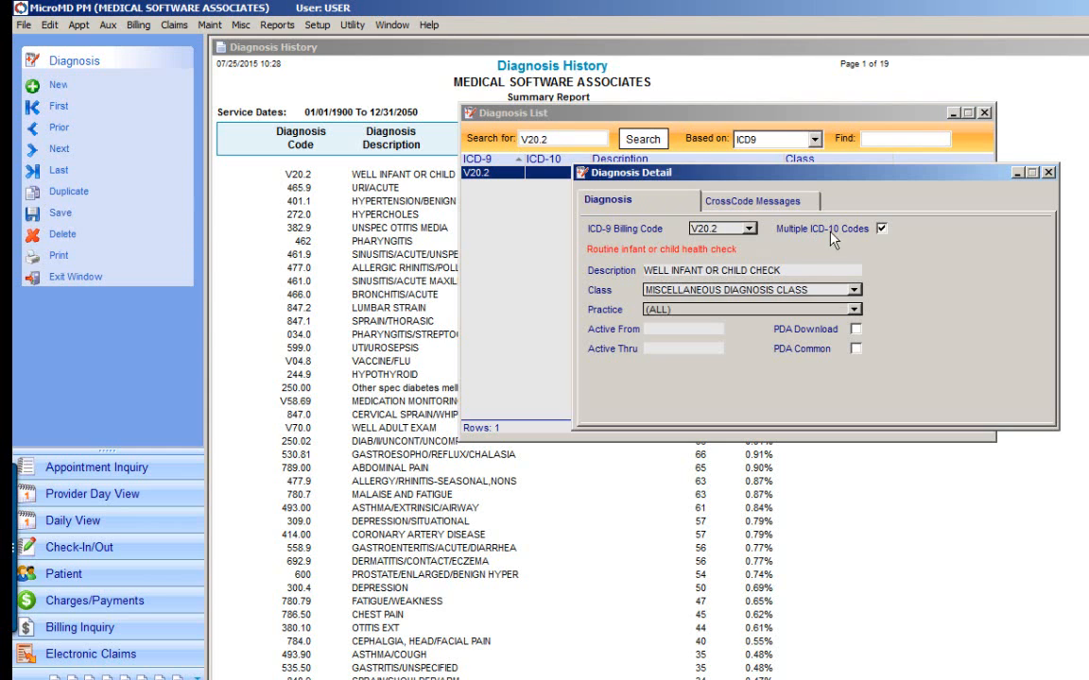
Turn off Multiple ICD-10 Codes for the V20.2 entry and save it without an ICD-10 billing code
{"action": "left_click", "coordinate": [881, 231]}
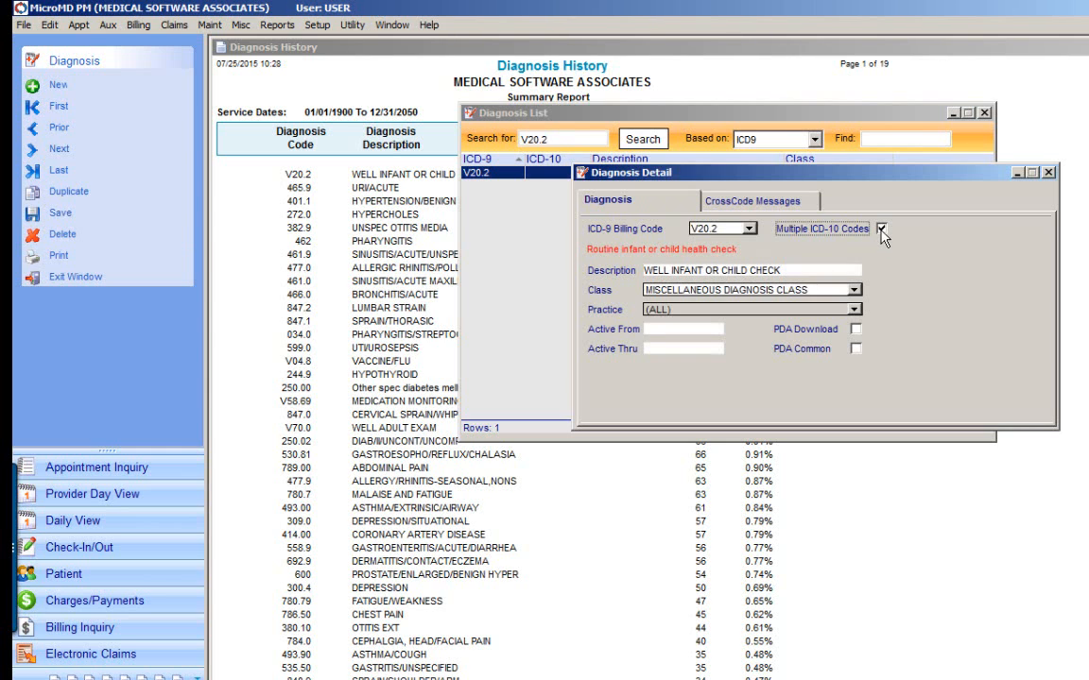
{"action": "left_click", "coordinate": [881, 230]}
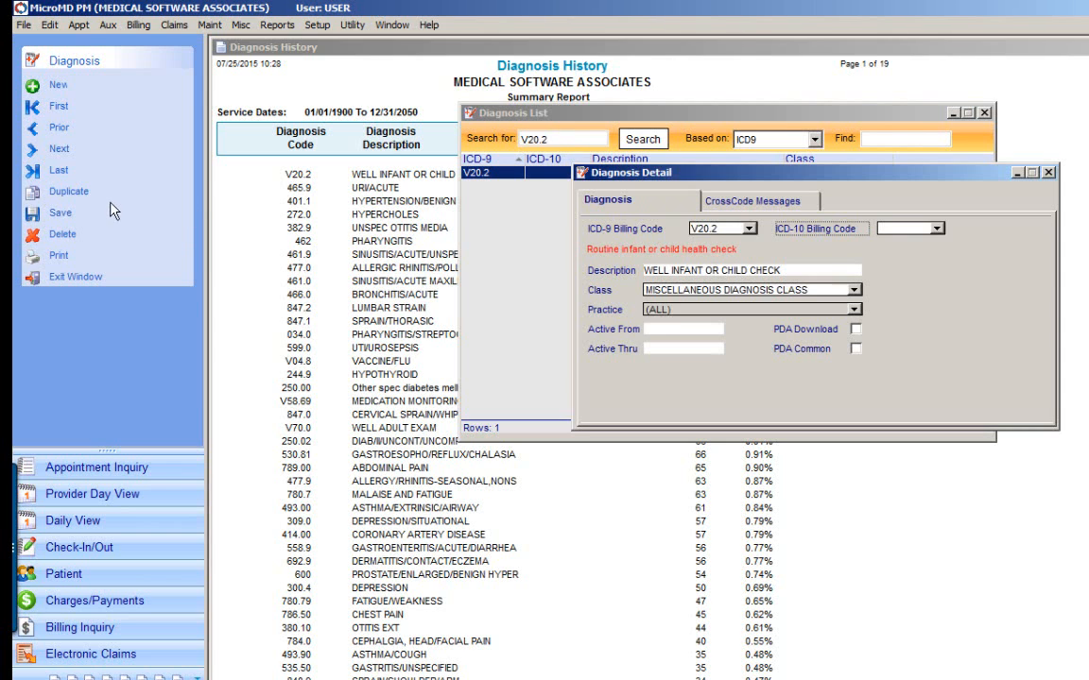
{"action": "left_click", "coordinate": [69, 214]}
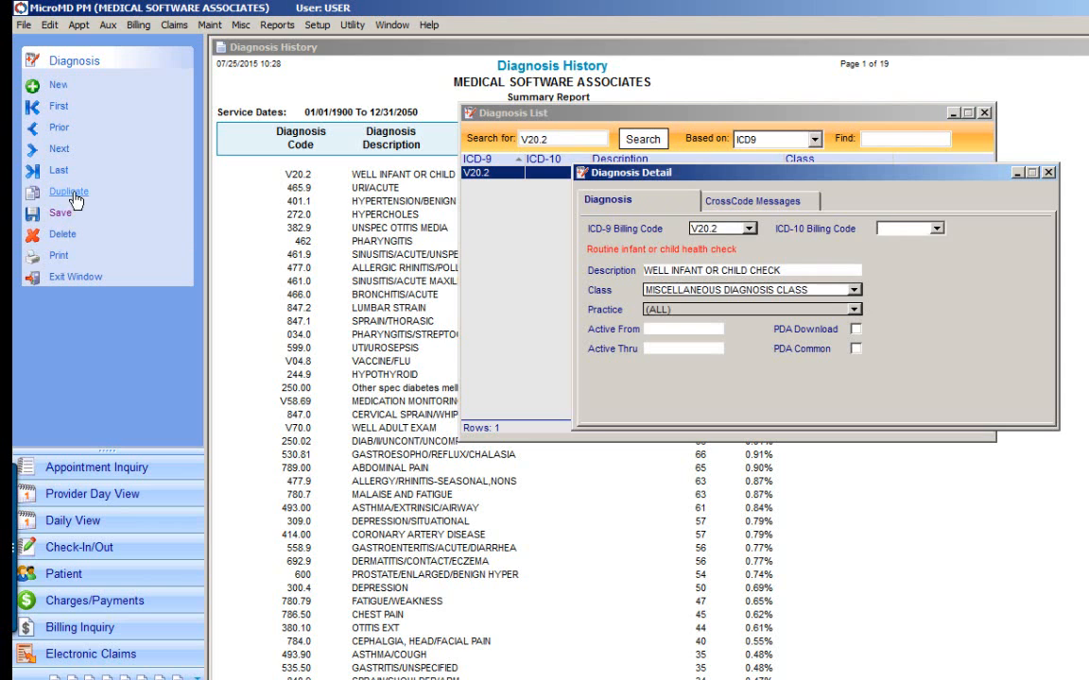
Duplicate the V20.2 entry, set the ICD-10 billing code to Z00.71 and adopt the ICD-10 description
{"action": "left_click", "coordinate": [72, 193]}
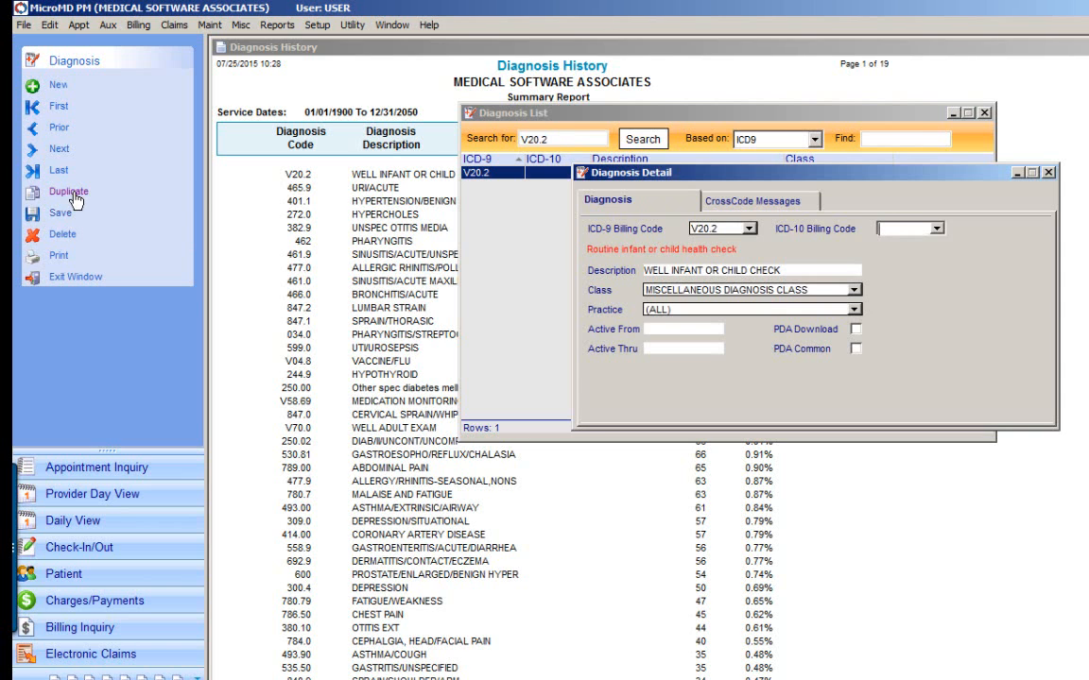
{"action": "left_click", "coordinate": [937, 230]}
{"action": "left_click", "coordinate": [940, 244]}
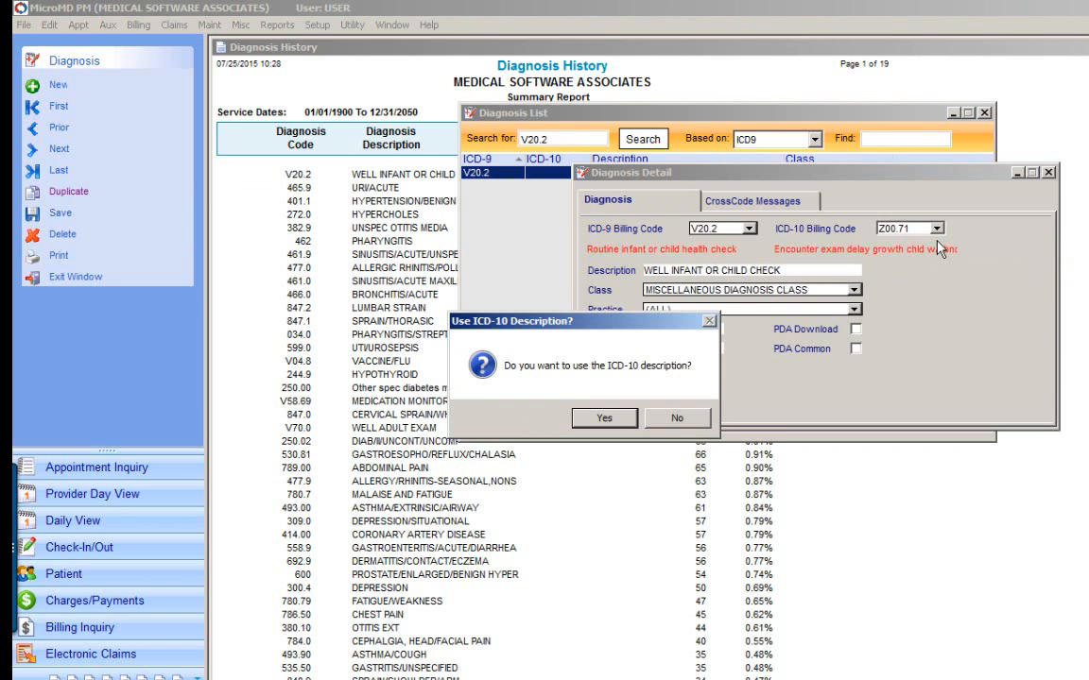
{"action": "left_click", "coordinate": [603, 418]}
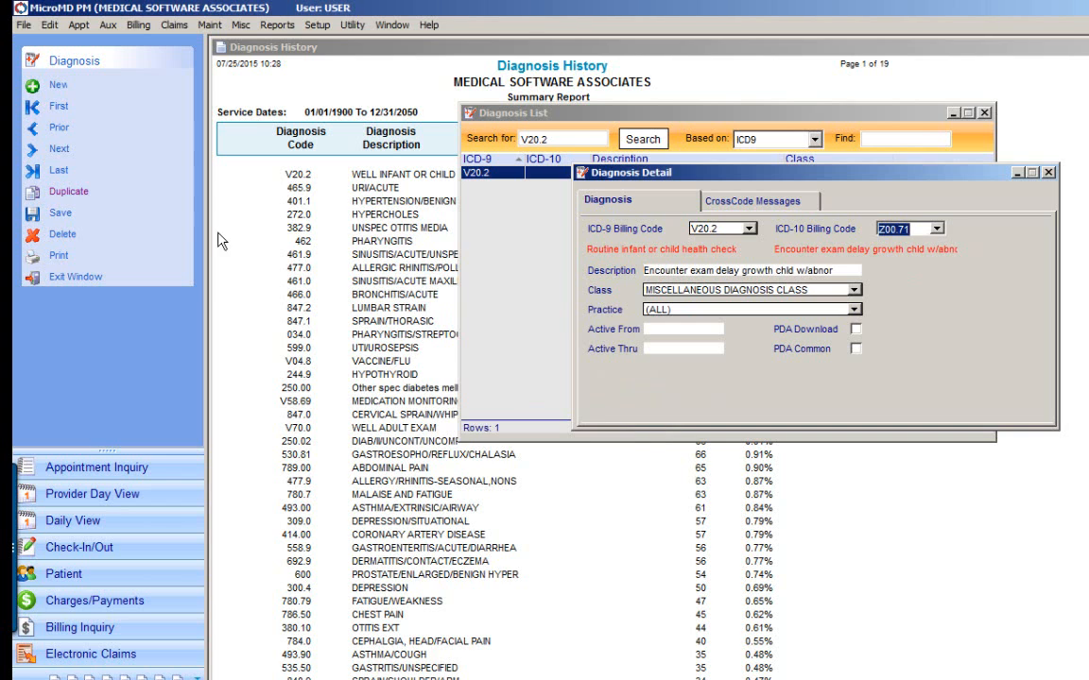
Duplicate the Z00.71 entry, set the copy's ICD-10 billing code to Z00.70 and adopt the ICD-10 description
{"action": "left_click", "coordinate": [84, 195]}
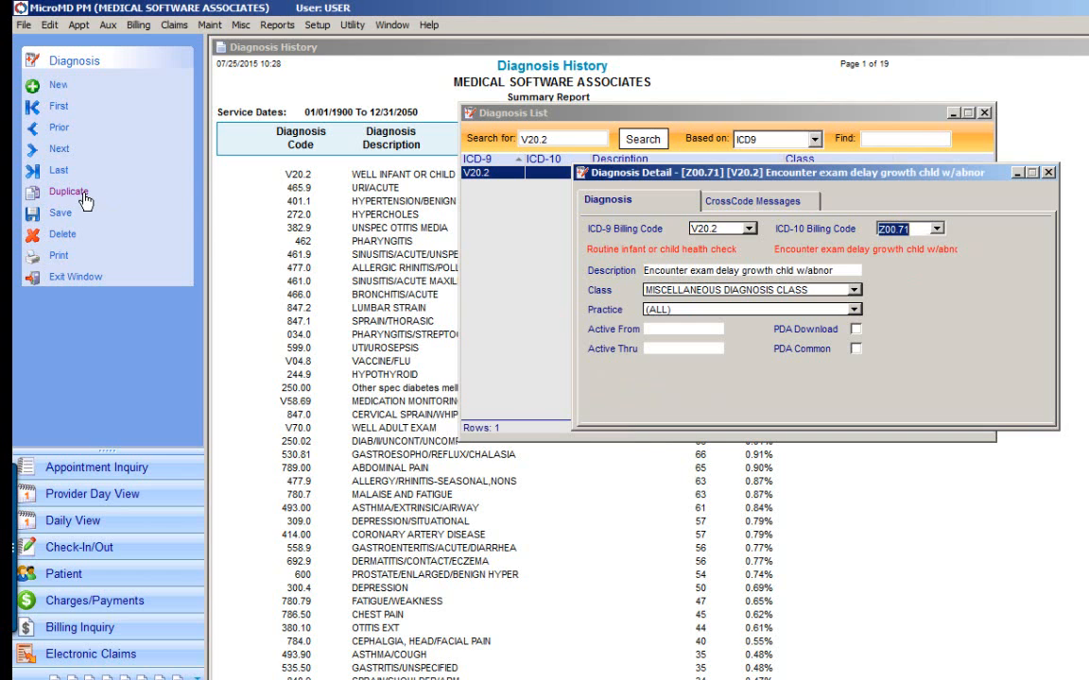
{"action": "left_click", "coordinate": [935, 230]}
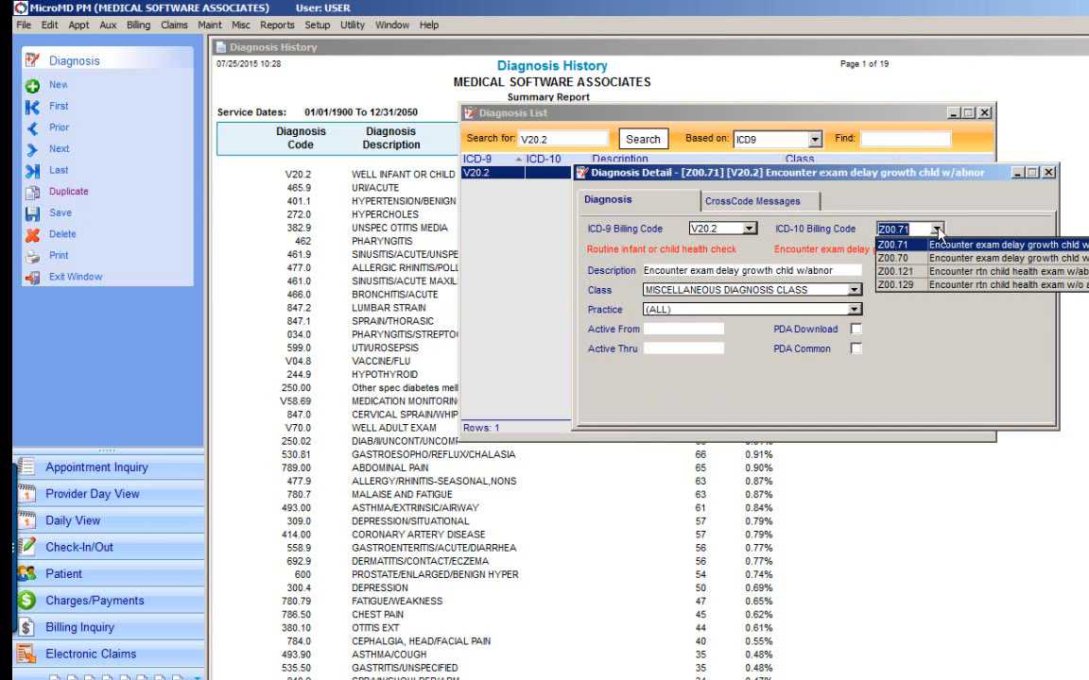
{"action": "left_click", "coordinate": [915, 264]}
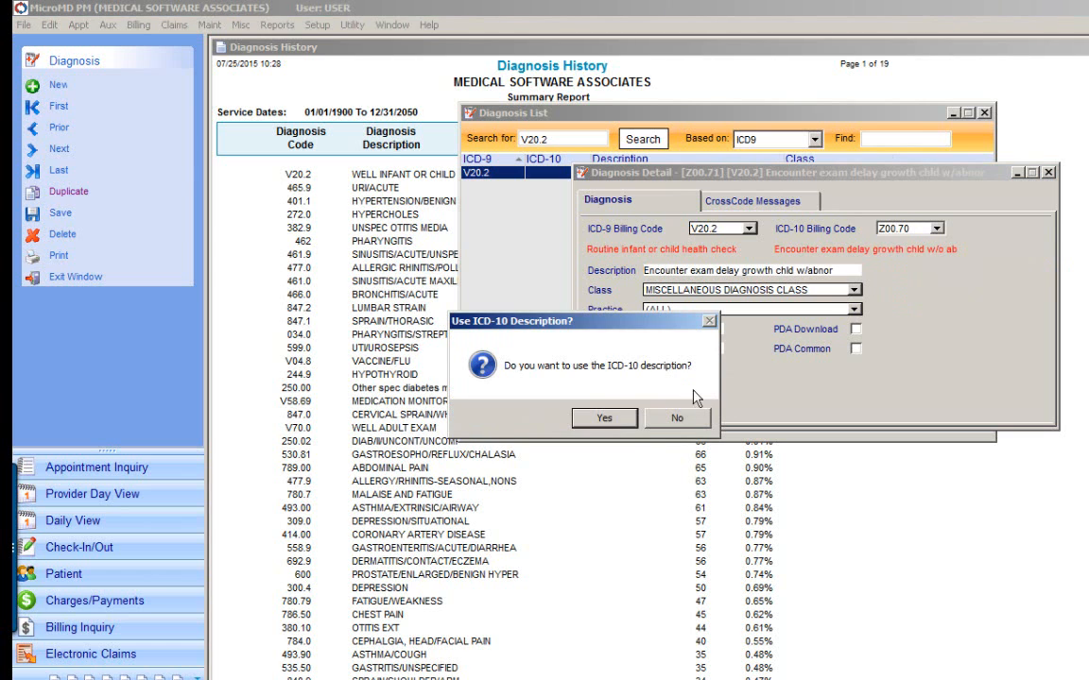
{"action": "left_click", "coordinate": [605, 418]}
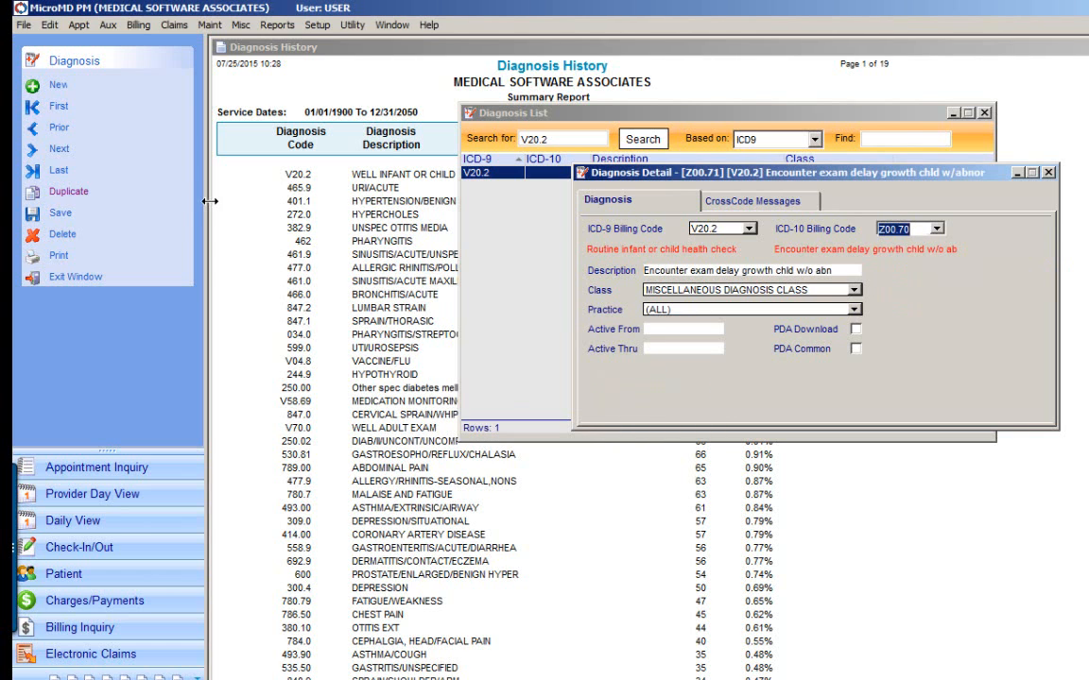
Duplicate the Z00.70 entry, set the copy's ICD-10 billing code to Z00.121 and adopt the ICD-10 description
{"action": "left_click", "coordinate": [83, 194]}
{"action": "left_click", "coordinate": [937, 230]}
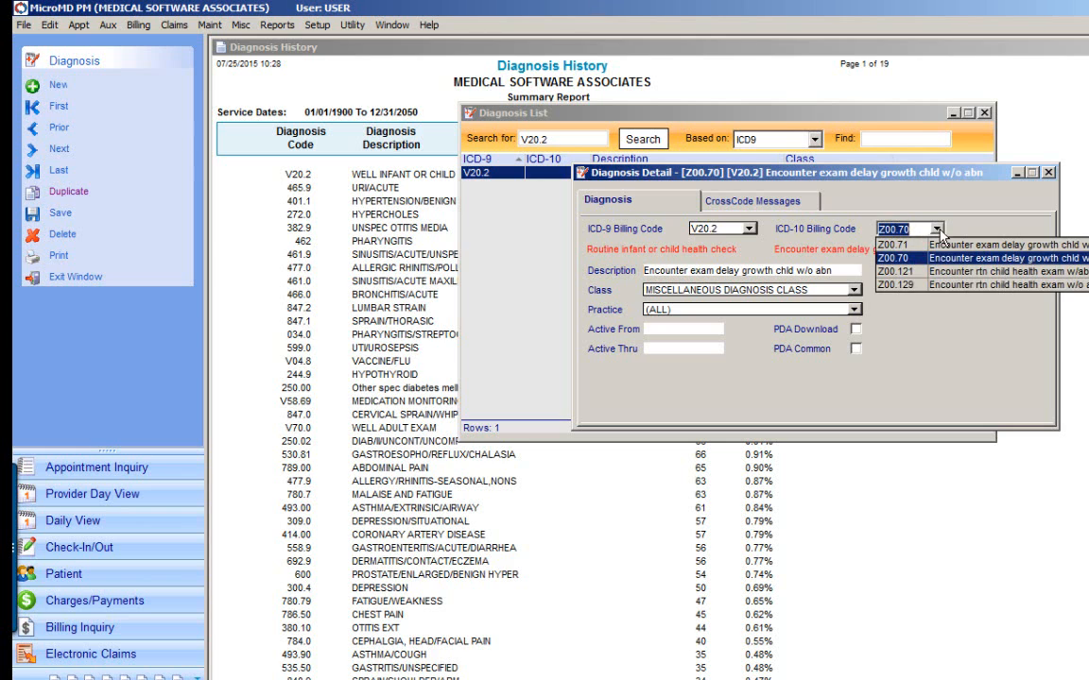
{"action": "left_click", "coordinate": [898, 272]}
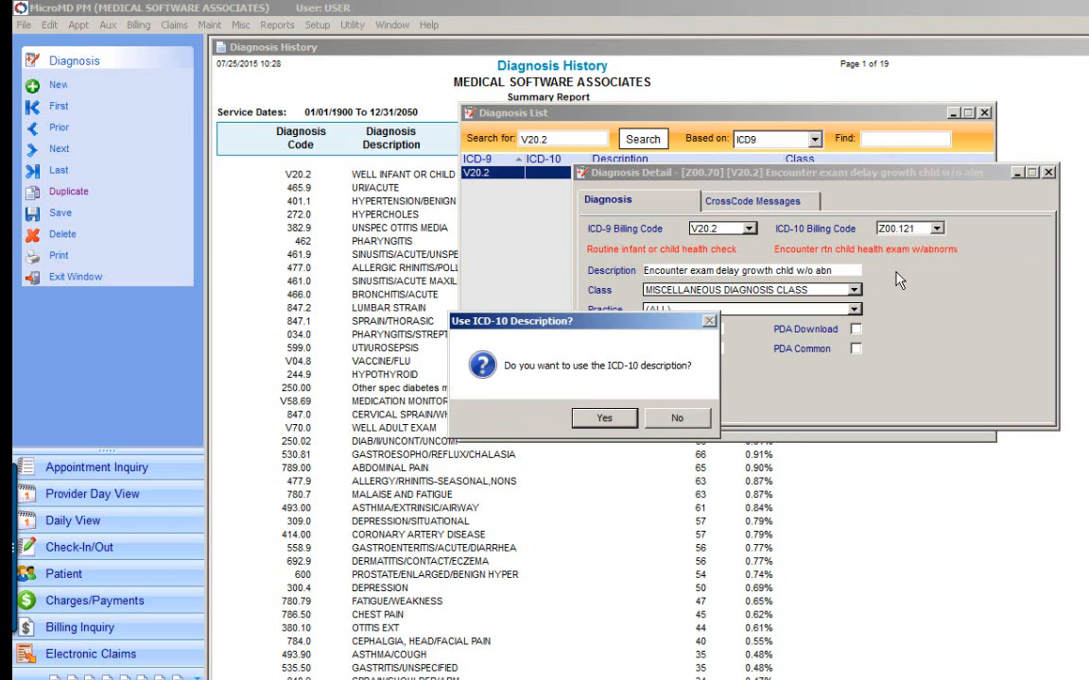
{"action": "left_click", "coordinate": [605, 417]}
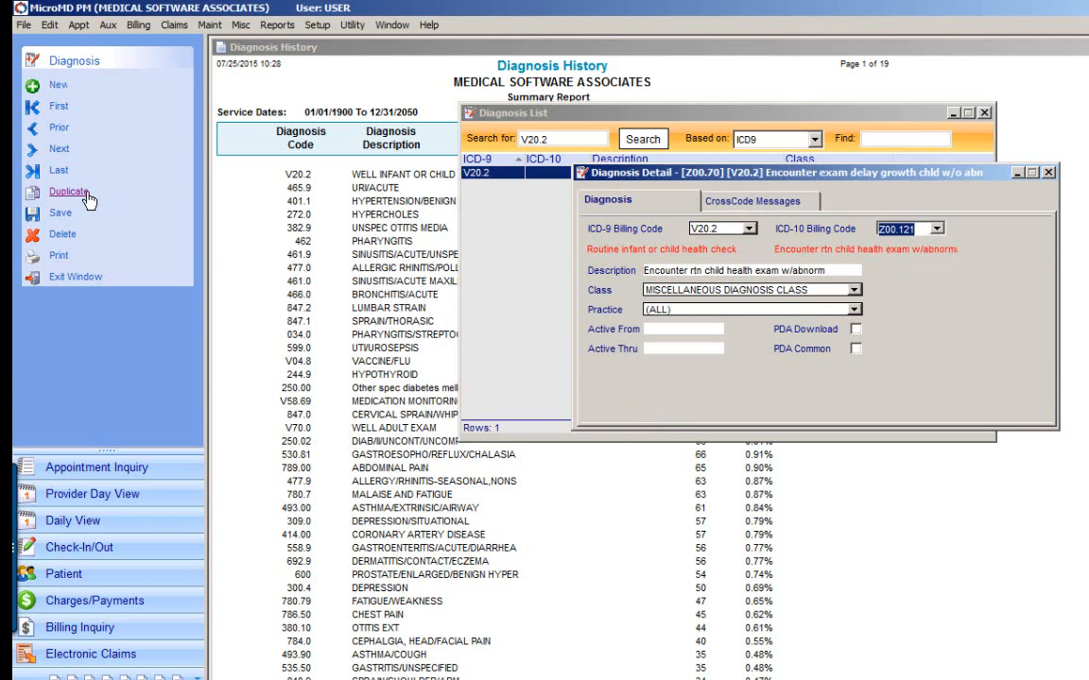
Duplicate the Z00.121 entry with ICD-10 billing code Z00.129 and its ICD-10 description, and close the detail window, saving the changes
{"action": "left_click", "coordinate": [936, 229]}
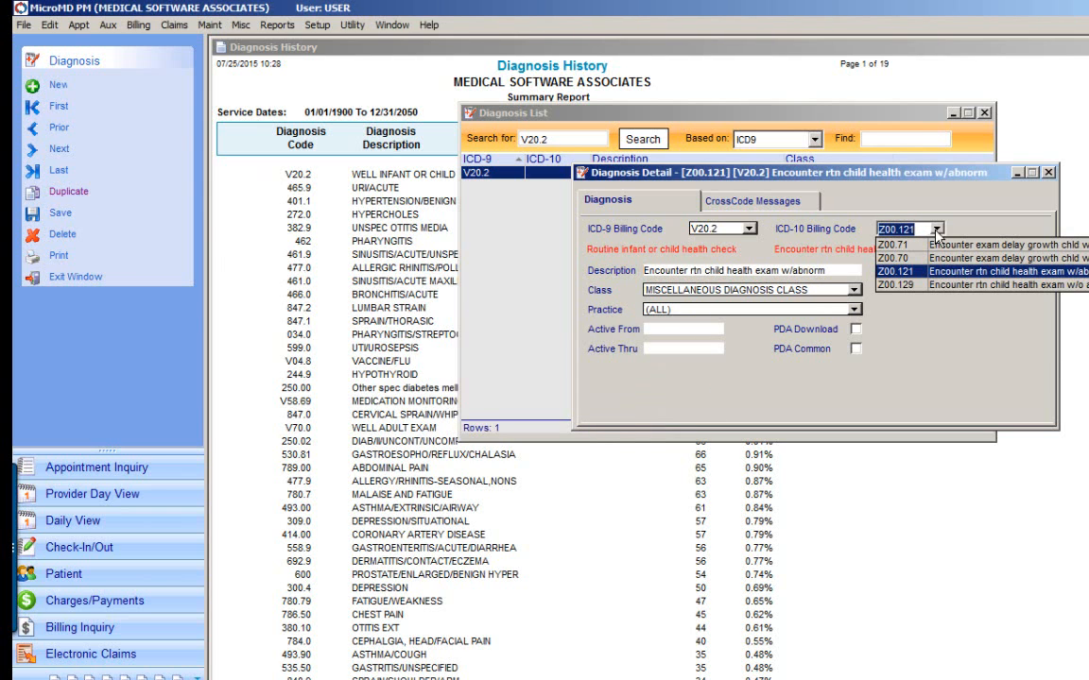
{"action": "left_click", "coordinate": [903, 284]}
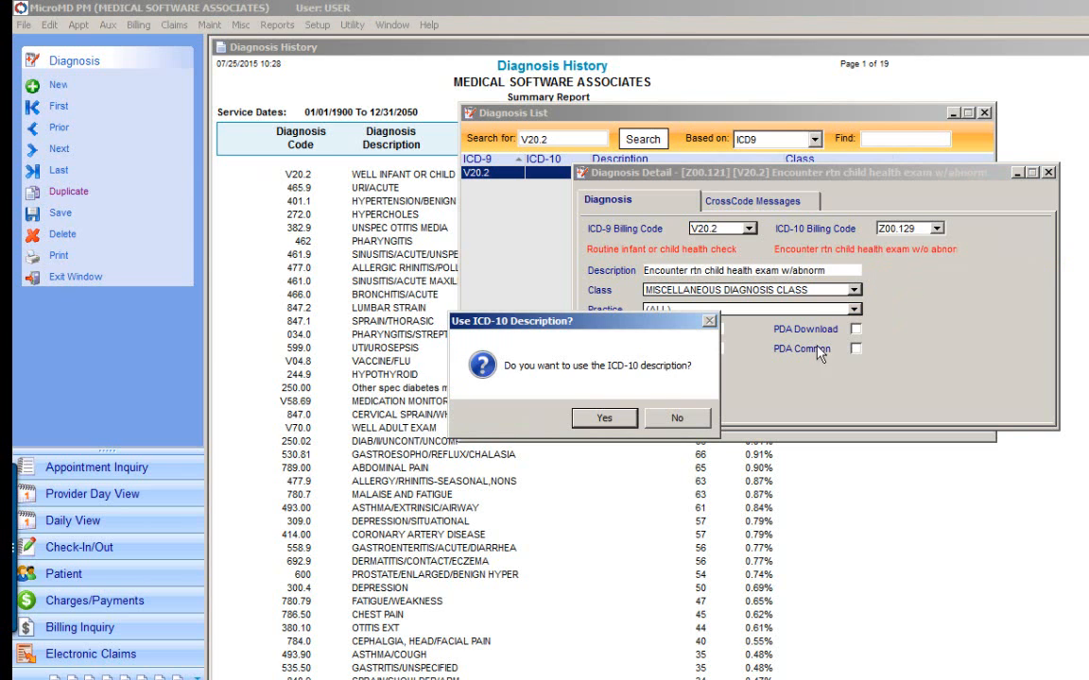
{"action": "left_click", "coordinate": [623, 419]}
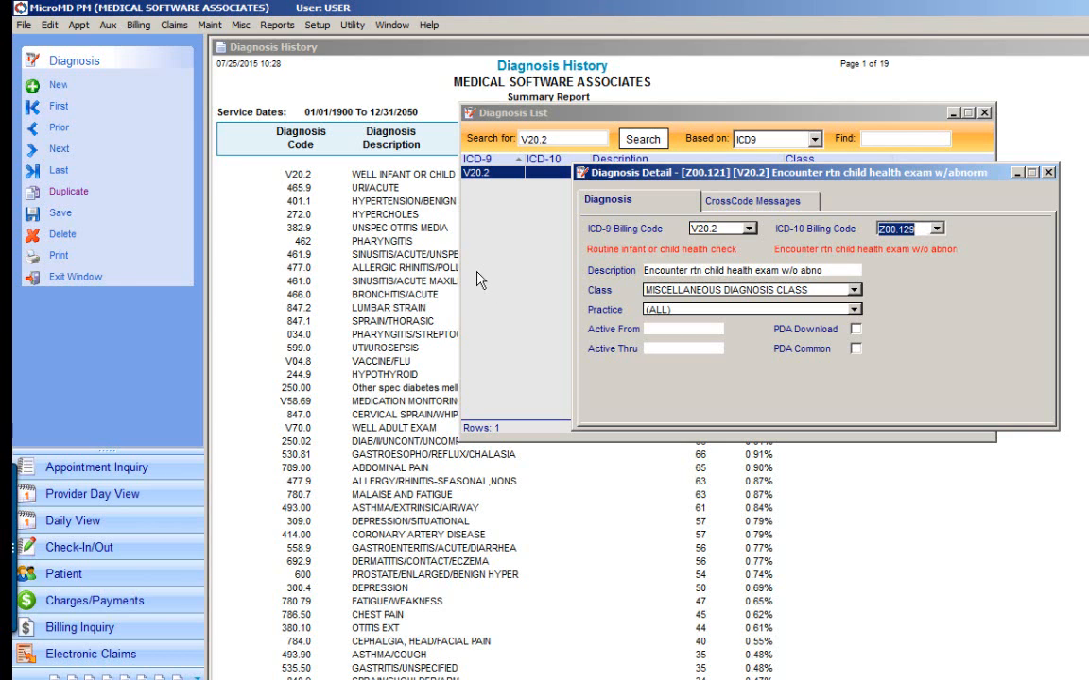
{"action": "left_click", "coordinate": [75, 276]}
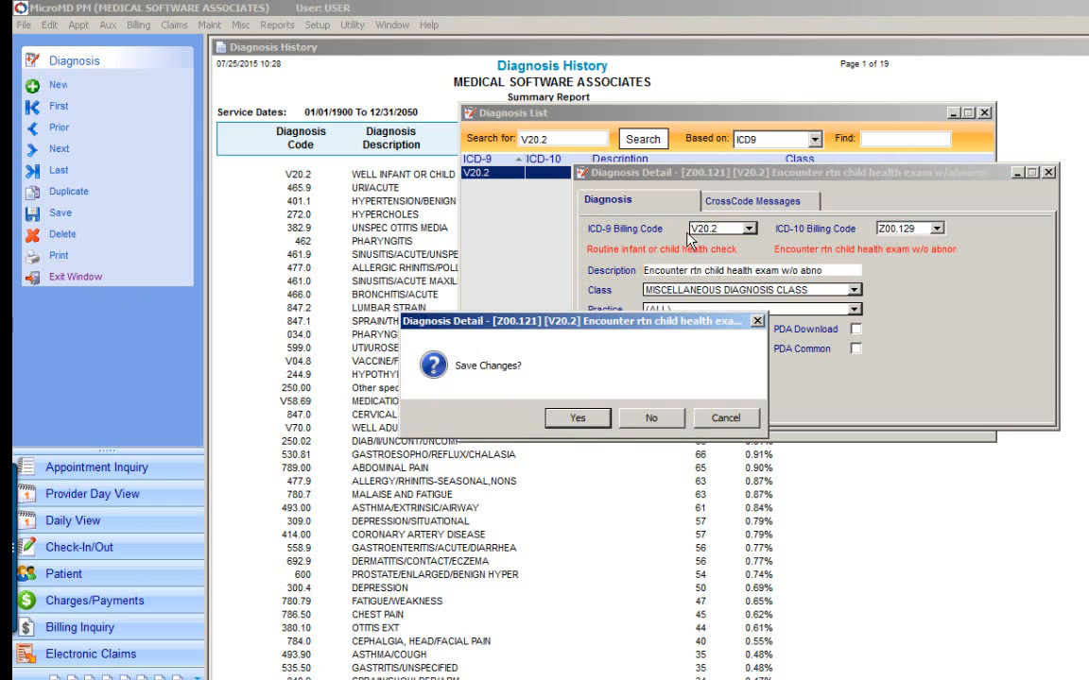
{"action": "left_click", "coordinate": [594, 423]}
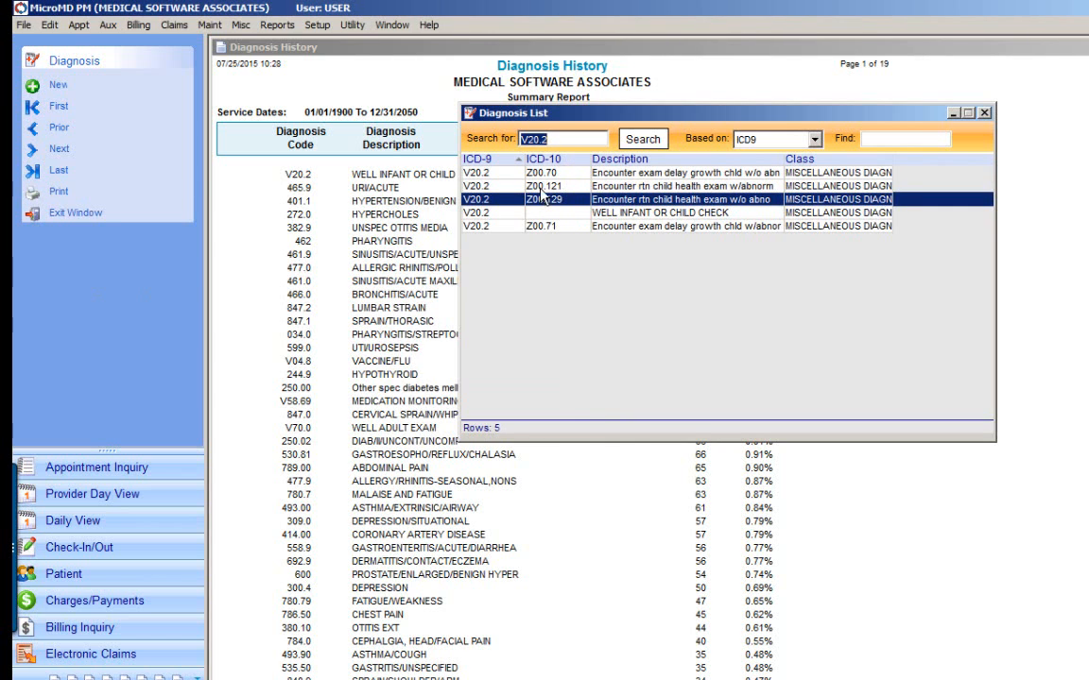
Search the diagnosis list for ICD-9 code 465.9 and open its entry to check the ICD-10 mapping
{"action": "left_click", "coordinate": [543, 214]}
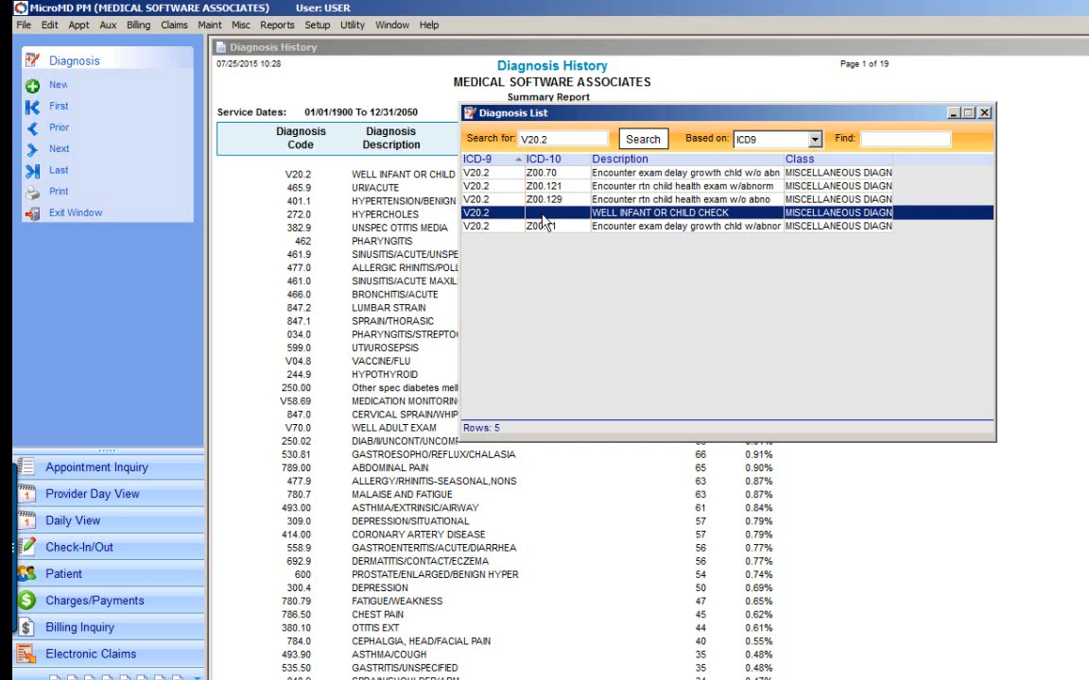
{"action": "left_click", "coordinate": [581, 141]}
{"action": "key", "text": "BackSpace"}
{"action": "key", "text": "BackSpace"}
{"action": "key", "text": "BackSpace"}
{"action": "key", "text": "BackSpace"}
{"action": "key", "text": "BackSpace"}
{"action": "type", "text": "465.9"}
{"action": "key", "text": "Return"}
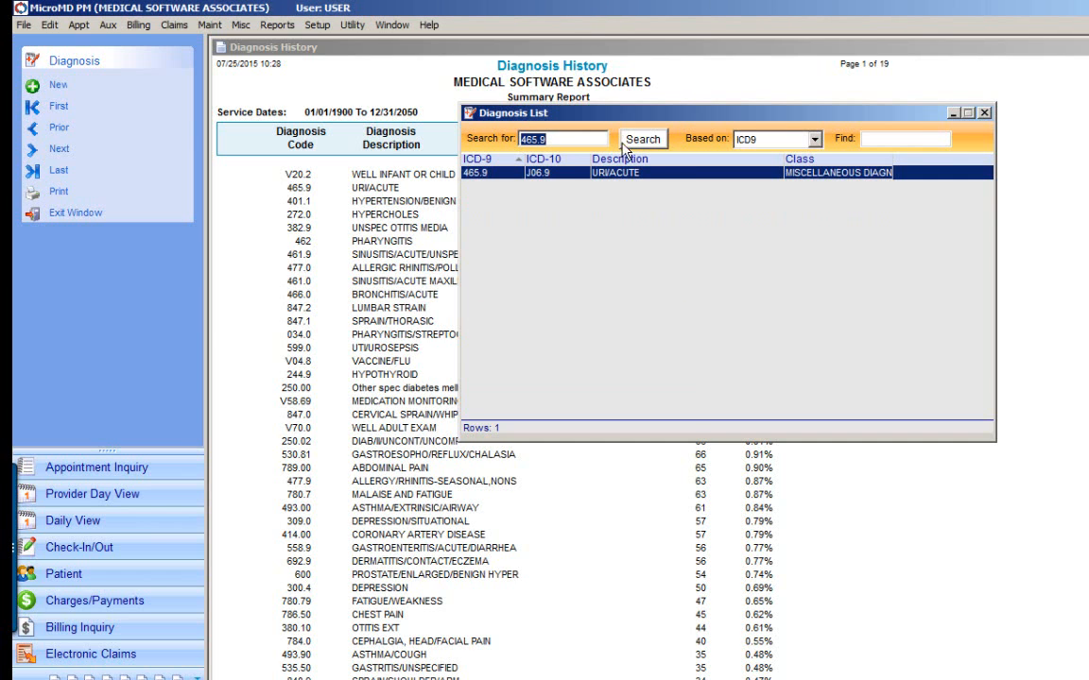
{"action": "double_click", "coordinate": [548, 182]}
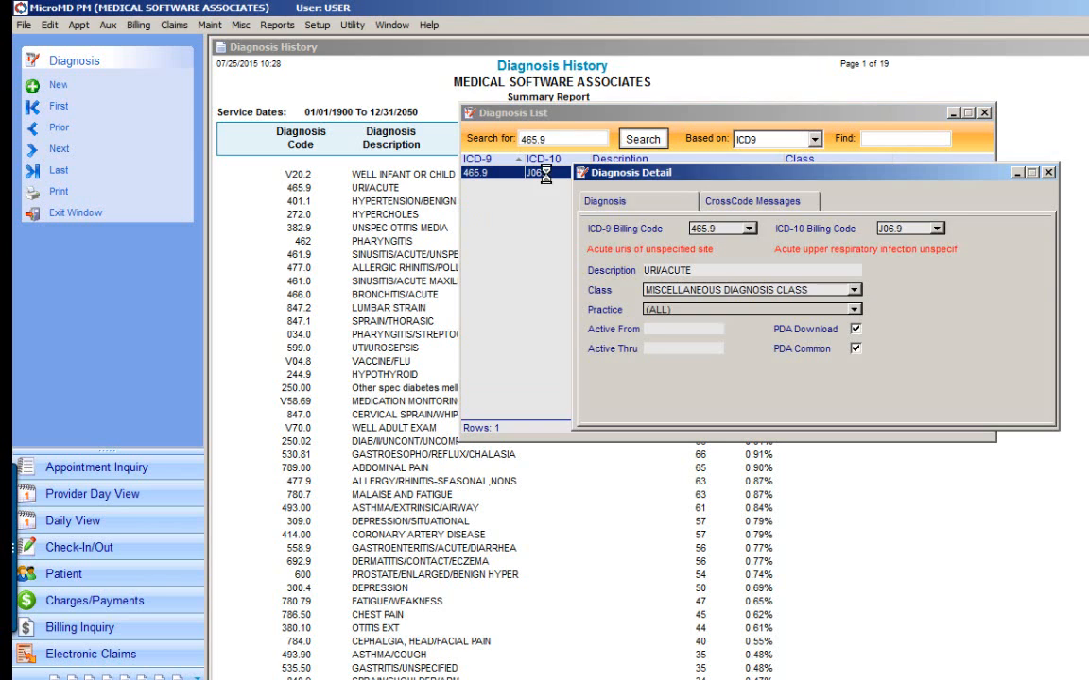
Check the 465.9 entry's ICD-10 billing code, close it, and look up ICD-9 codes 401.1 and 272.0 in the diagnosis list
{"action": "left_click", "coordinate": [904, 231]}
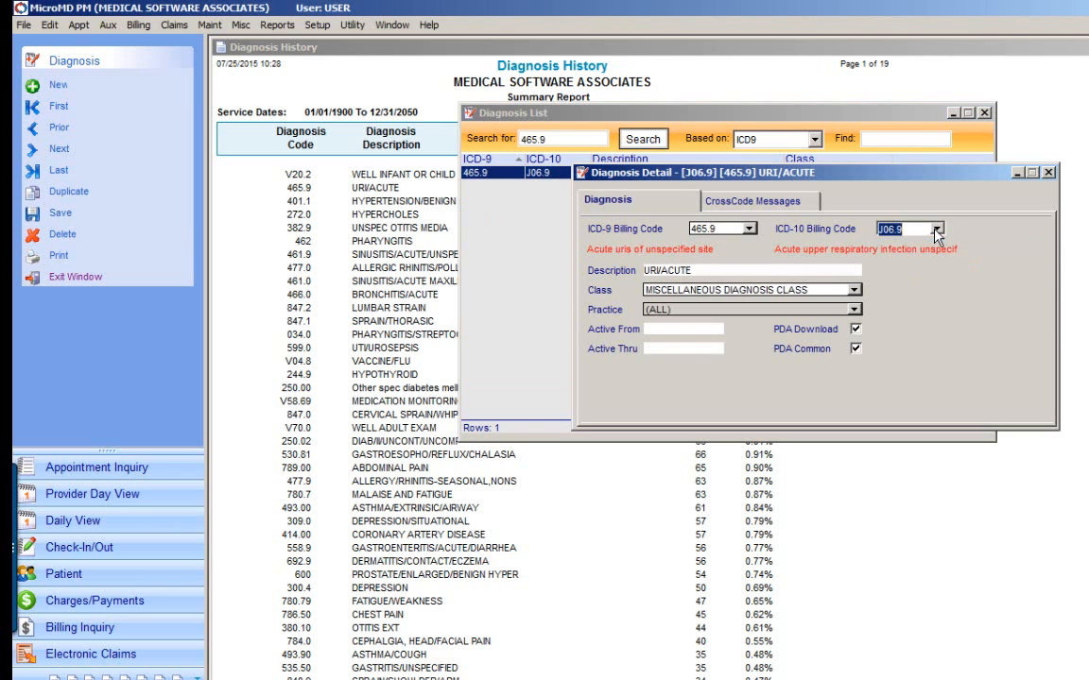
{"action": "left_click", "coordinate": [1048, 172]}
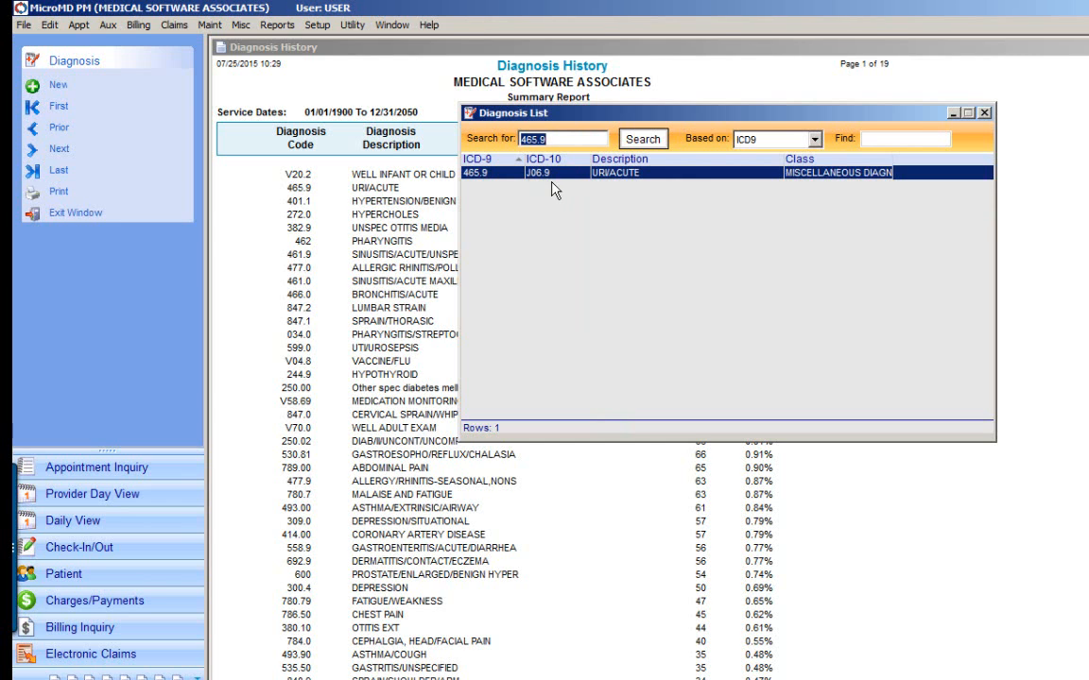
{"action": "type", "text": "401.1"}
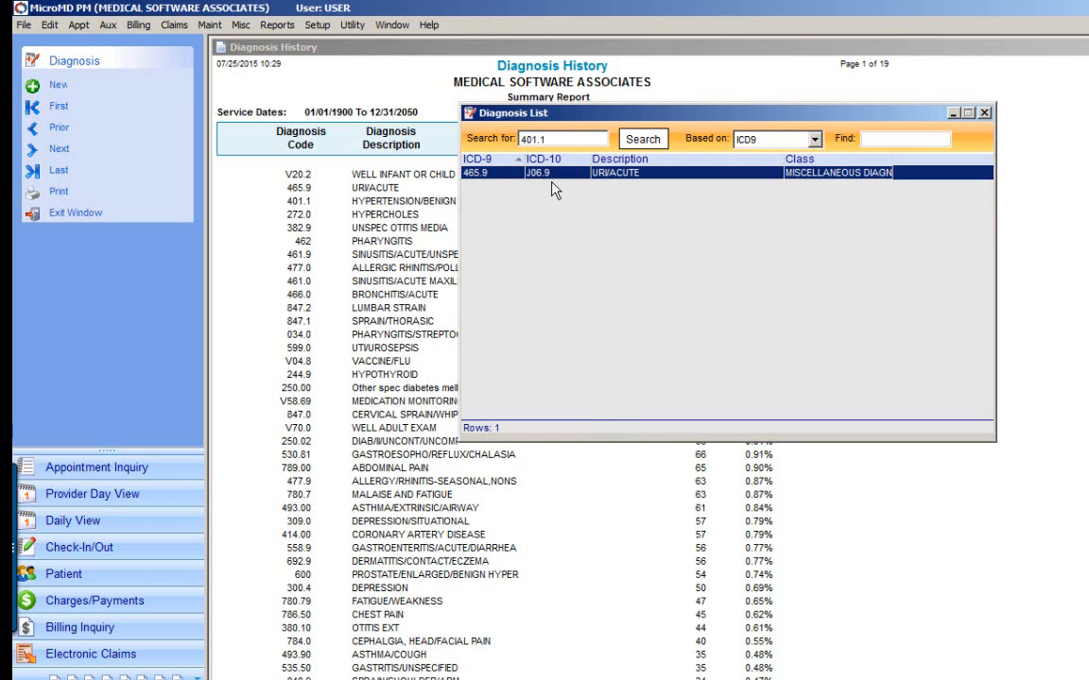
{"action": "key", "text": "Return"}
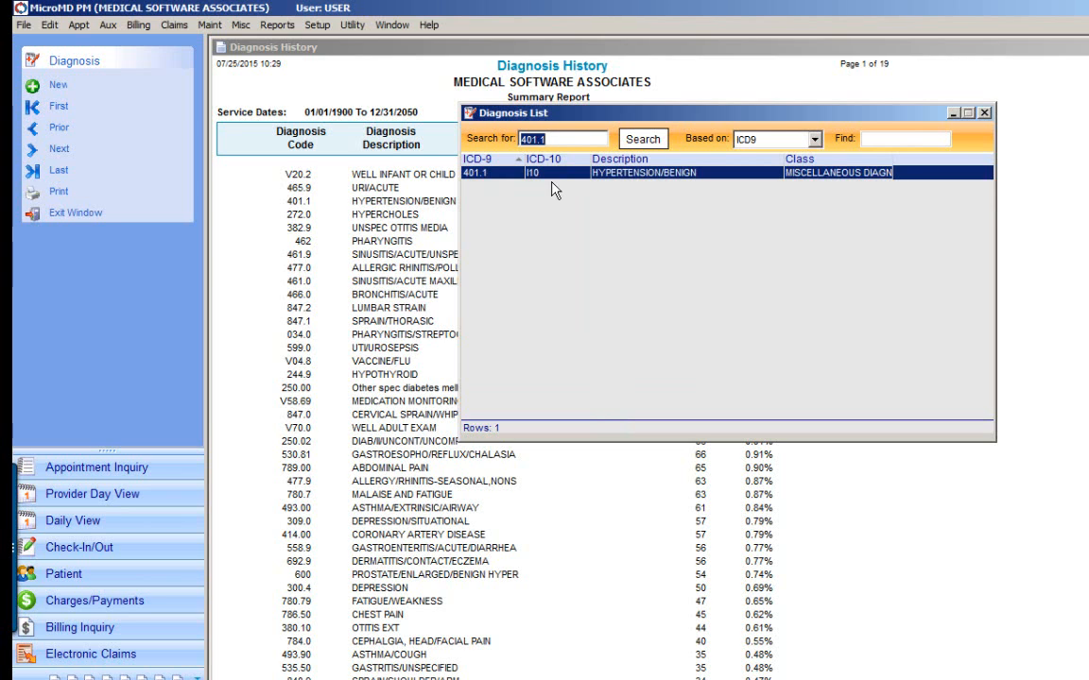
{"action": "type", "text": "272.0"}
{"action": "key", "text": "Return"}
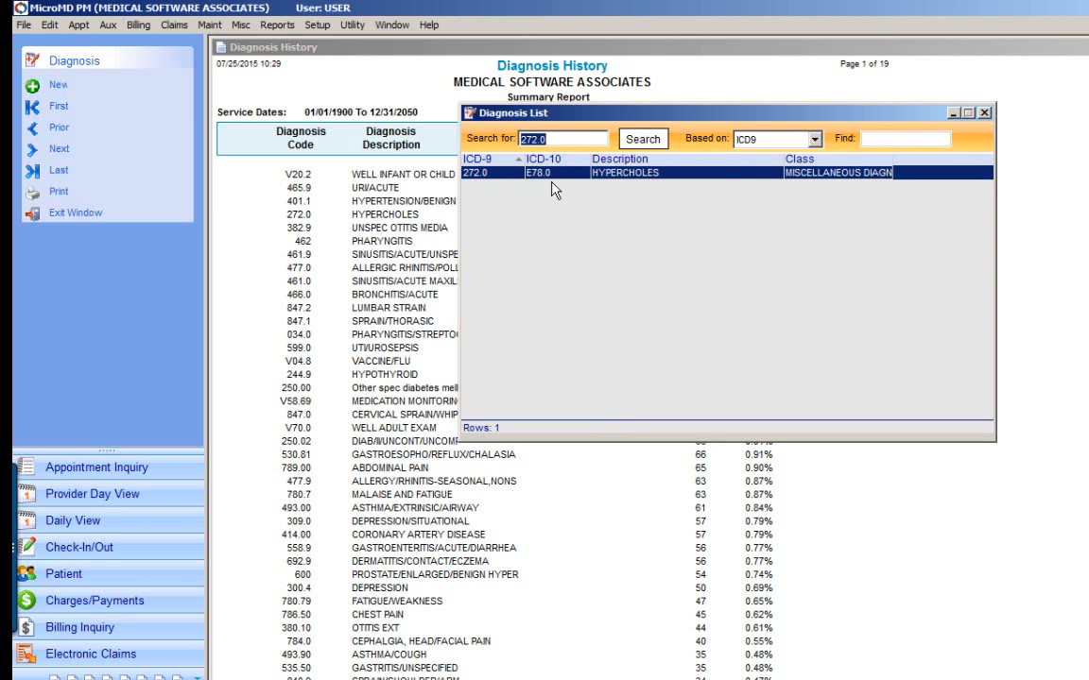
Search for ICD-9 code 382.9, open its entry, turn off Multiple ICD-10 Codes and view the available ICD-10 codes
{"action": "type", "text": "382.9"}
{"action": "key", "text": "Return"}
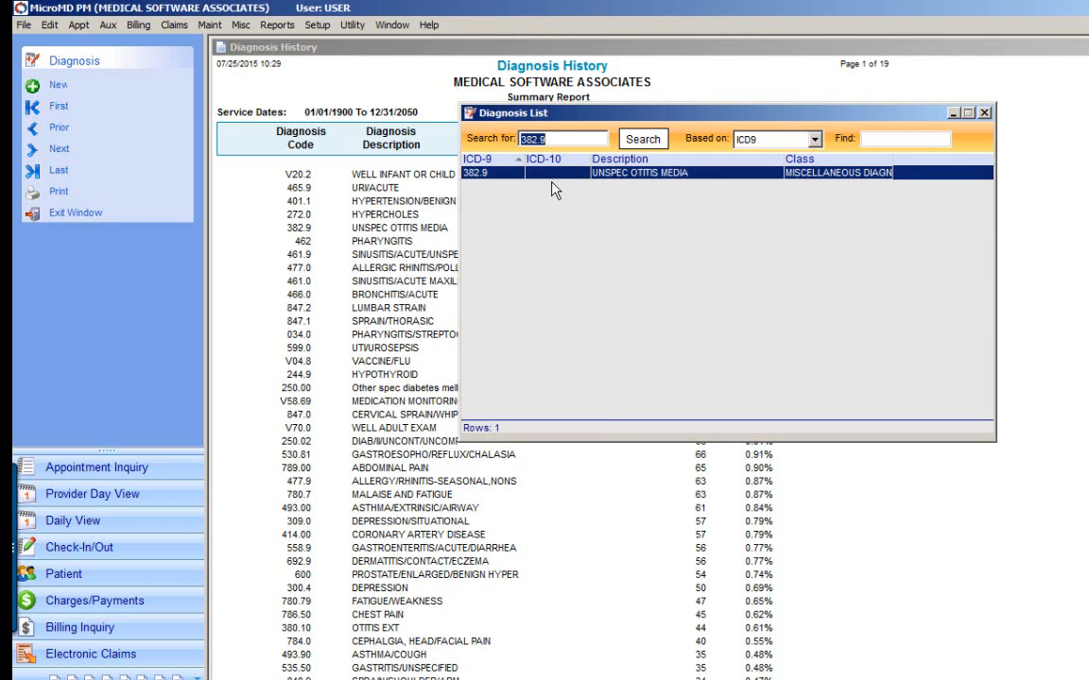
{"action": "double_click", "coordinate": [544, 174]}
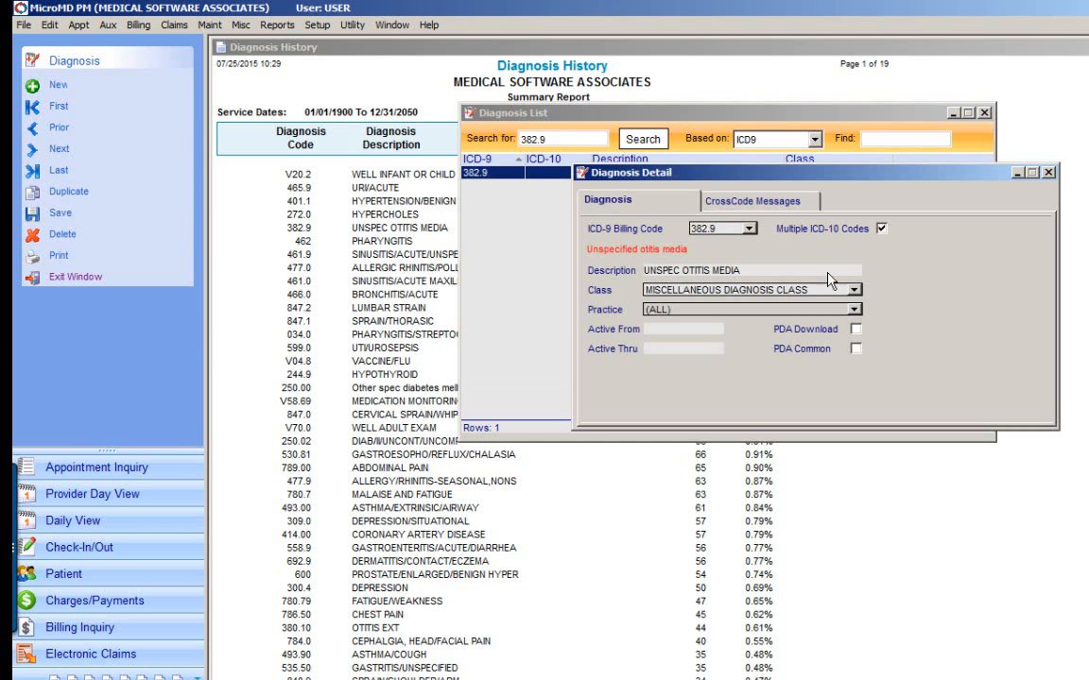
{"action": "left_click", "coordinate": [880, 229]}
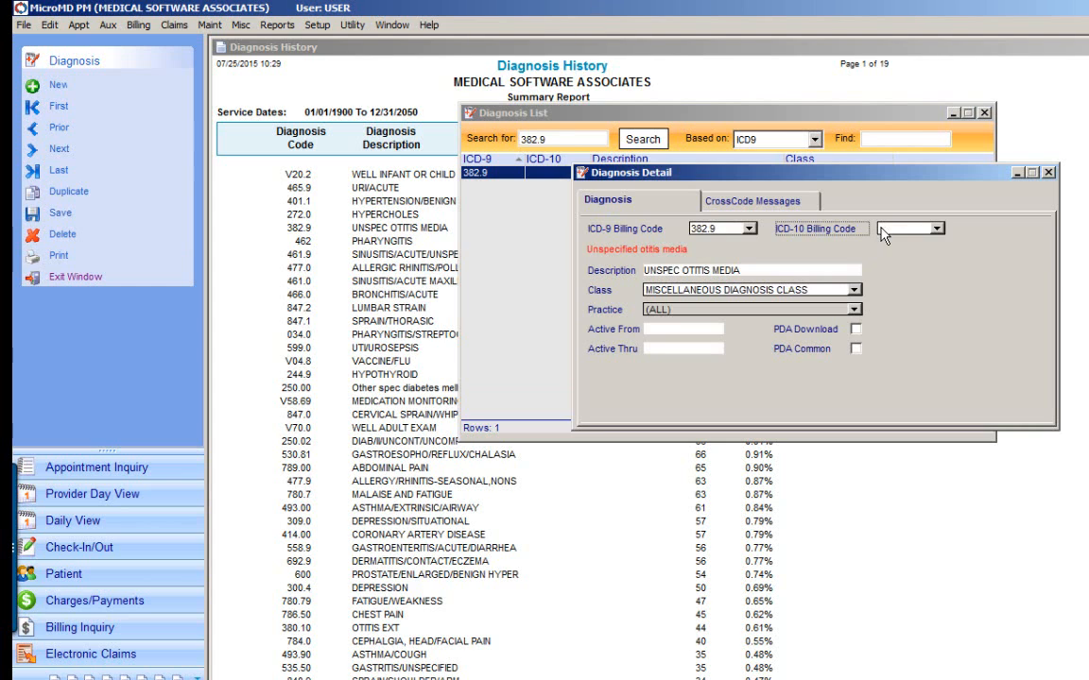
{"action": "left_click", "coordinate": [938, 233]}
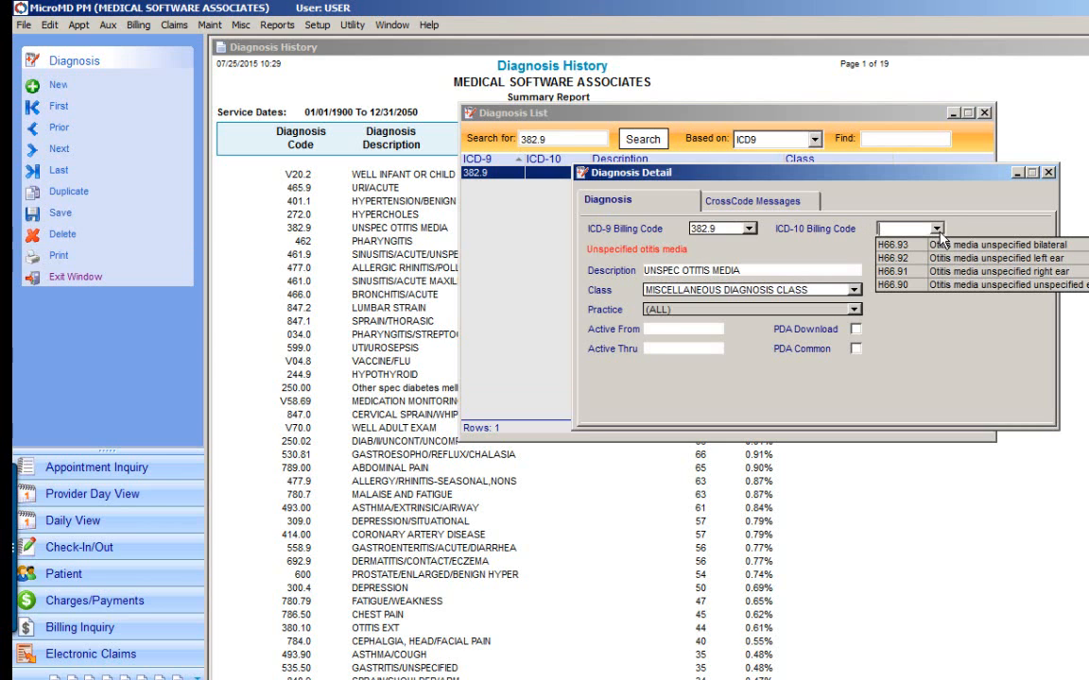
{"action": "left_click", "coordinate": [939, 233]}
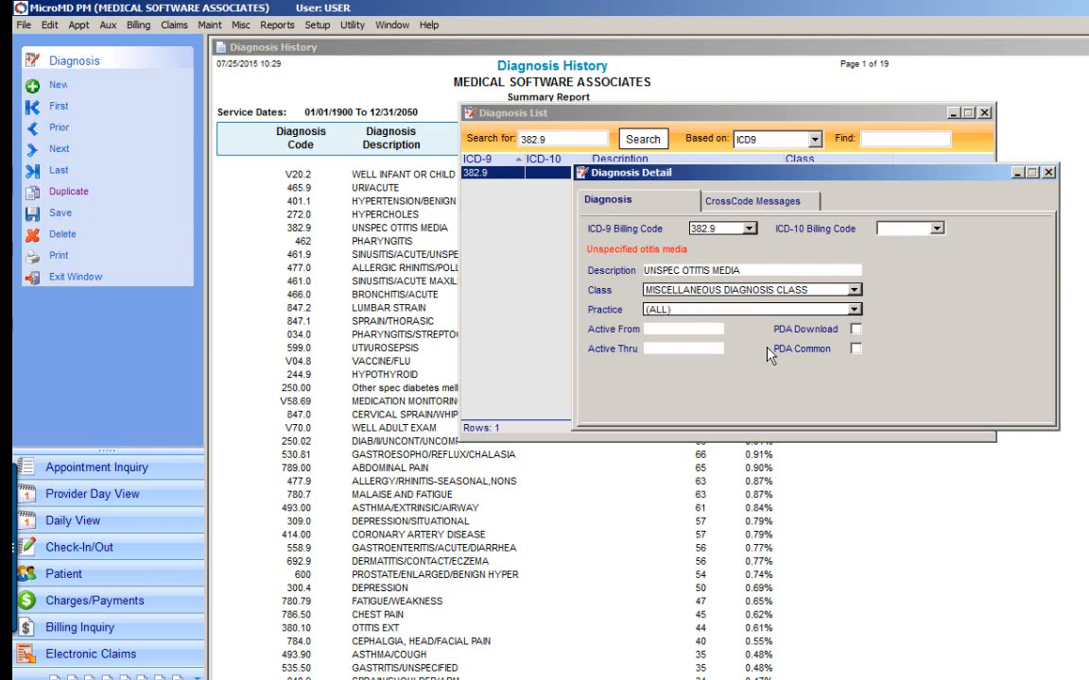
Duplicate the 382.9 entry, set the copy's ICD-10 billing code to H66.93 and adopt the ICD-10 description
{"action": "left_click", "coordinate": [935, 230]}
{"action": "left_click", "coordinate": [935, 245]}
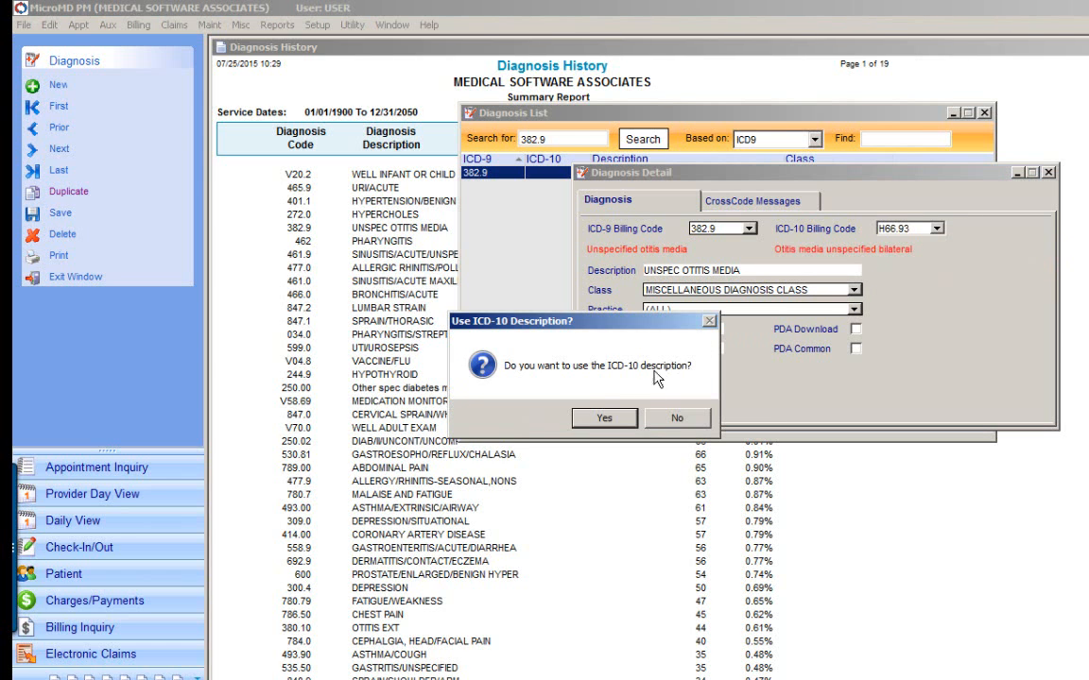
{"action": "left_click", "coordinate": [621, 422]}
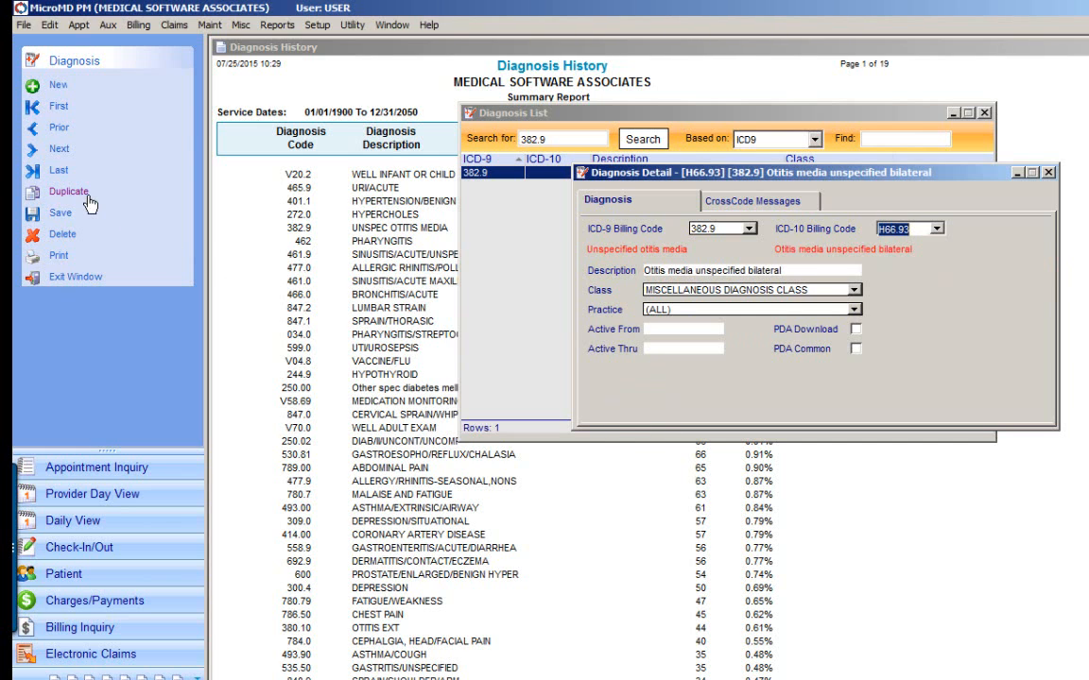
Duplicate the H66.93 entry, set the copy's ICD-10 billing code to H66.92 and adopt the ICD-10 description
{"action": "left_click", "coordinate": [936, 229]}
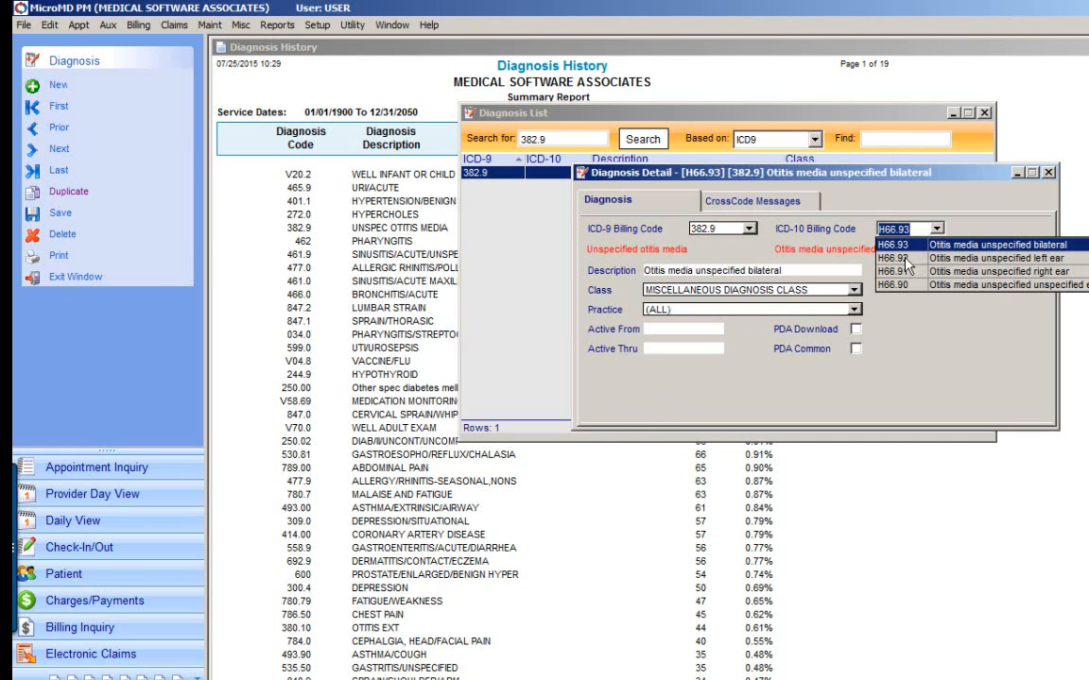
{"action": "left_click", "coordinate": [906, 266]}
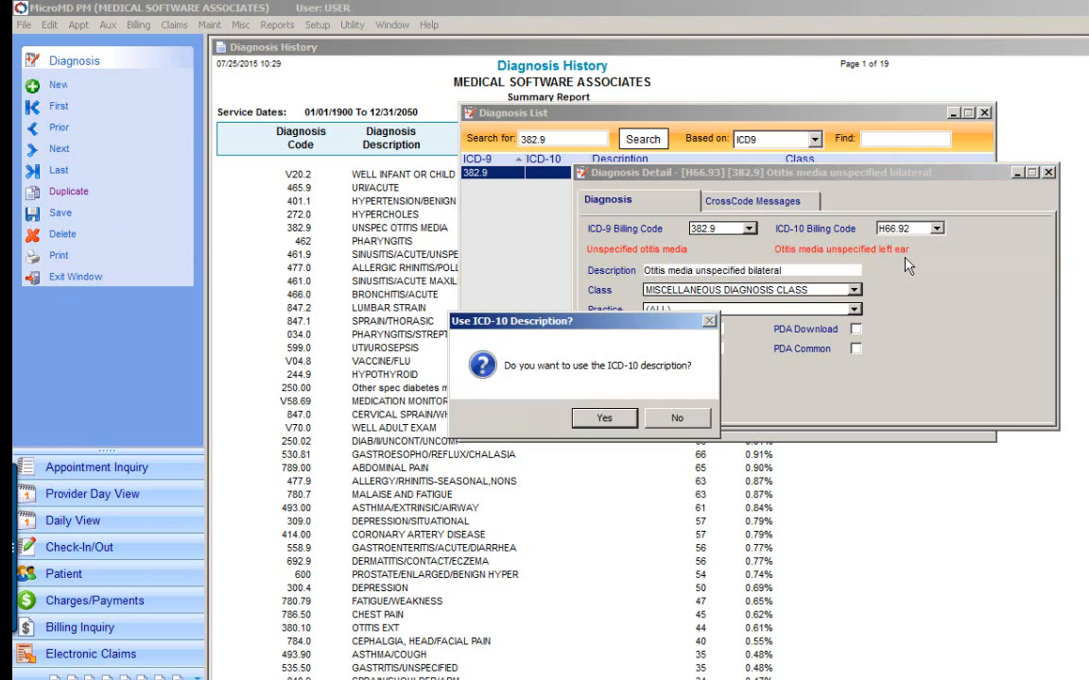
{"action": "left_click", "coordinate": [604, 418]}
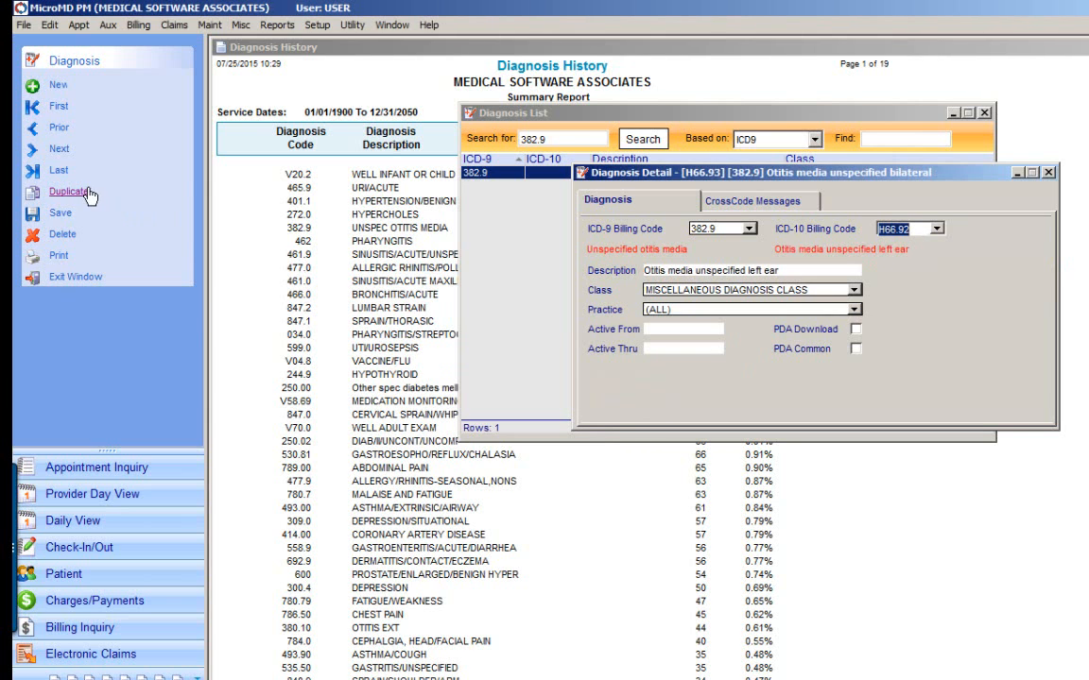
Duplicate the H66.92 entry, set the copy's ICD-10 billing code to H66.91 and adopt the ICD-10 description
{"action": "left_click", "coordinate": [937, 230]}
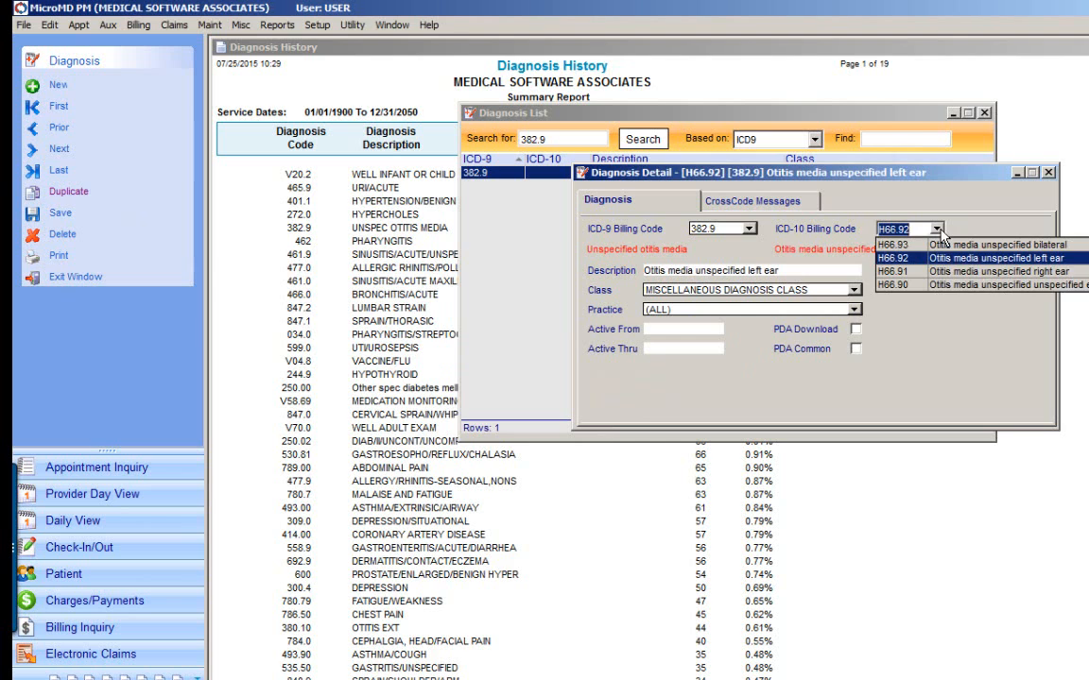
{"action": "left_click", "coordinate": [897, 273]}
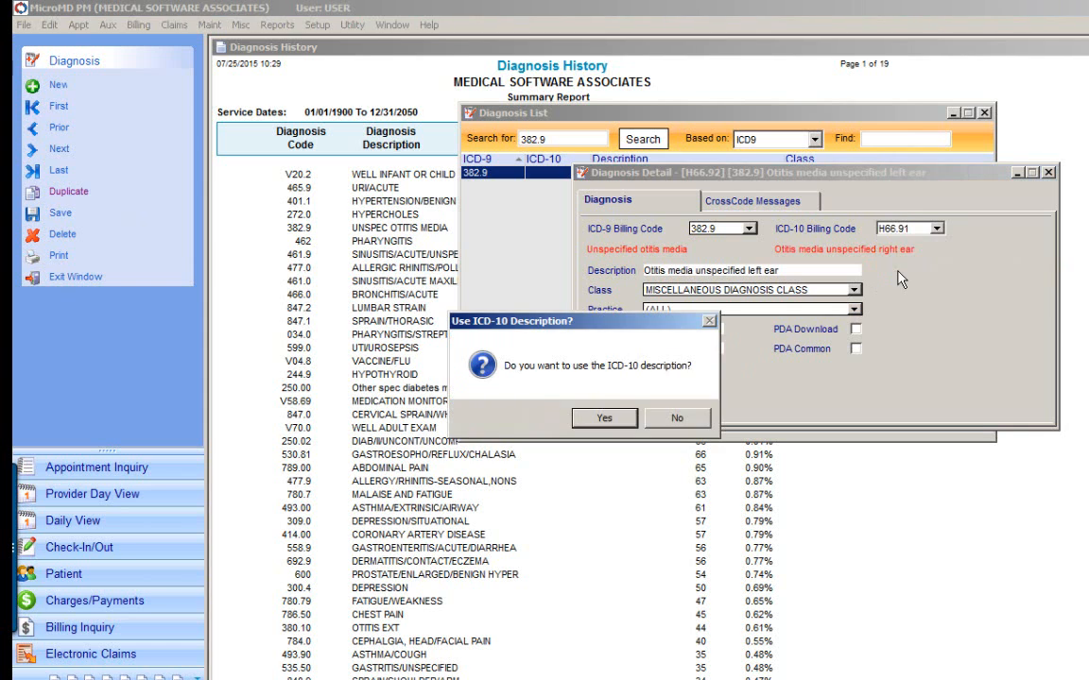
{"action": "left_click", "coordinate": [604, 418]}
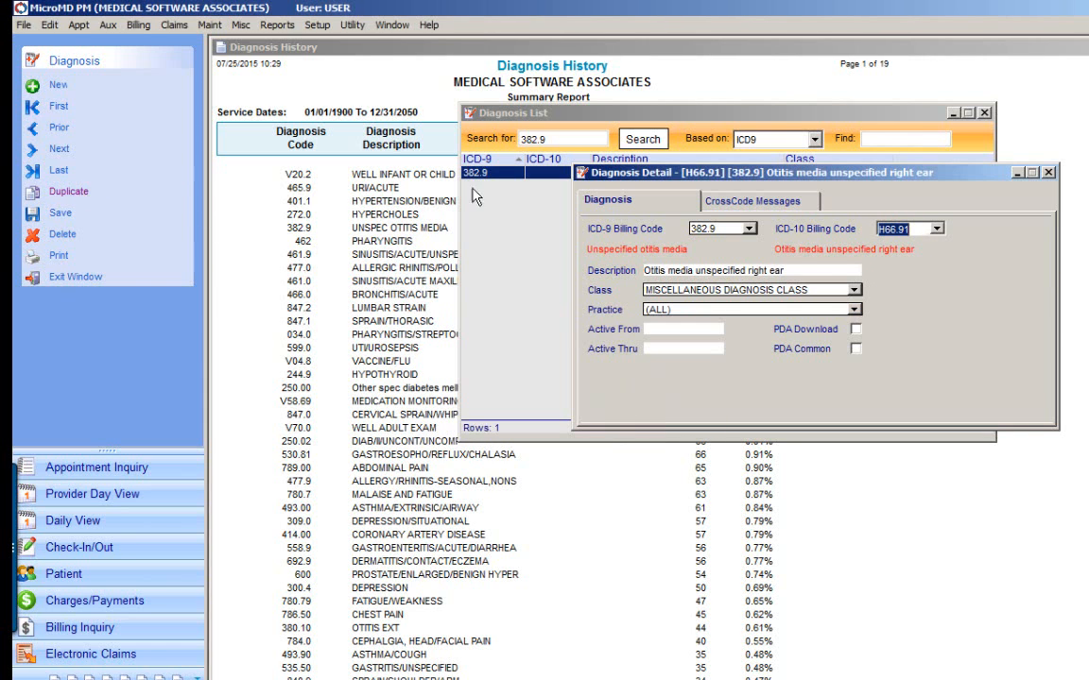
Duplicate the H66.91 entry with ICD-10 billing code H66.90 and its ICD-10 description, and close the detail window, saving the changes
{"action": "left_click", "coordinate": [937, 229]}
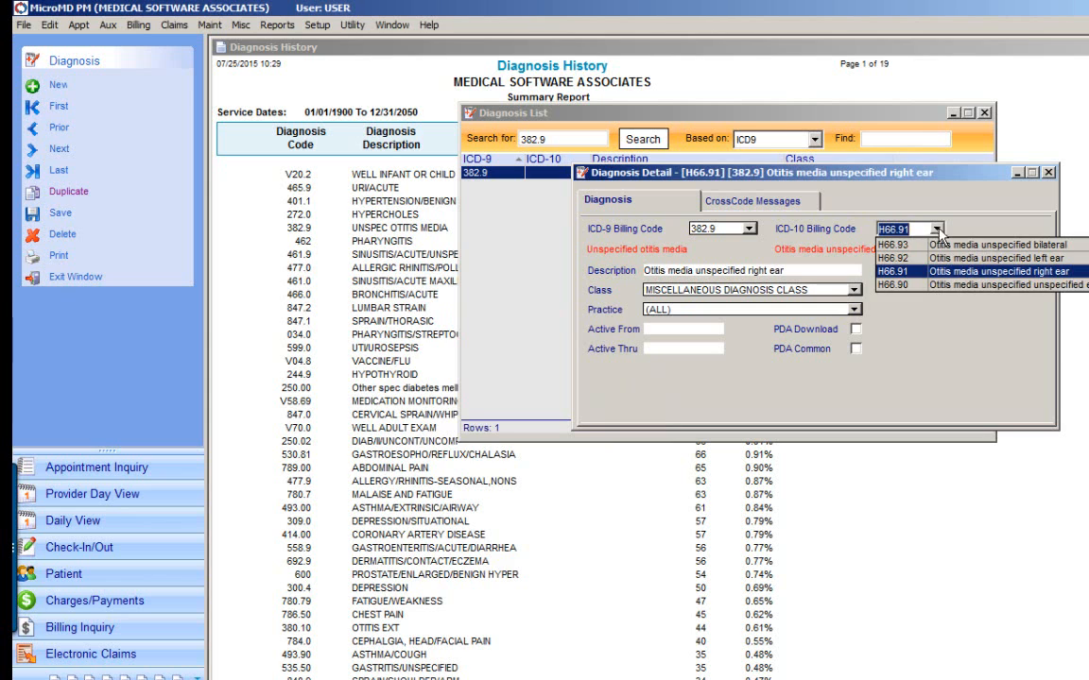
{"action": "left_click", "coordinate": [903, 285]}
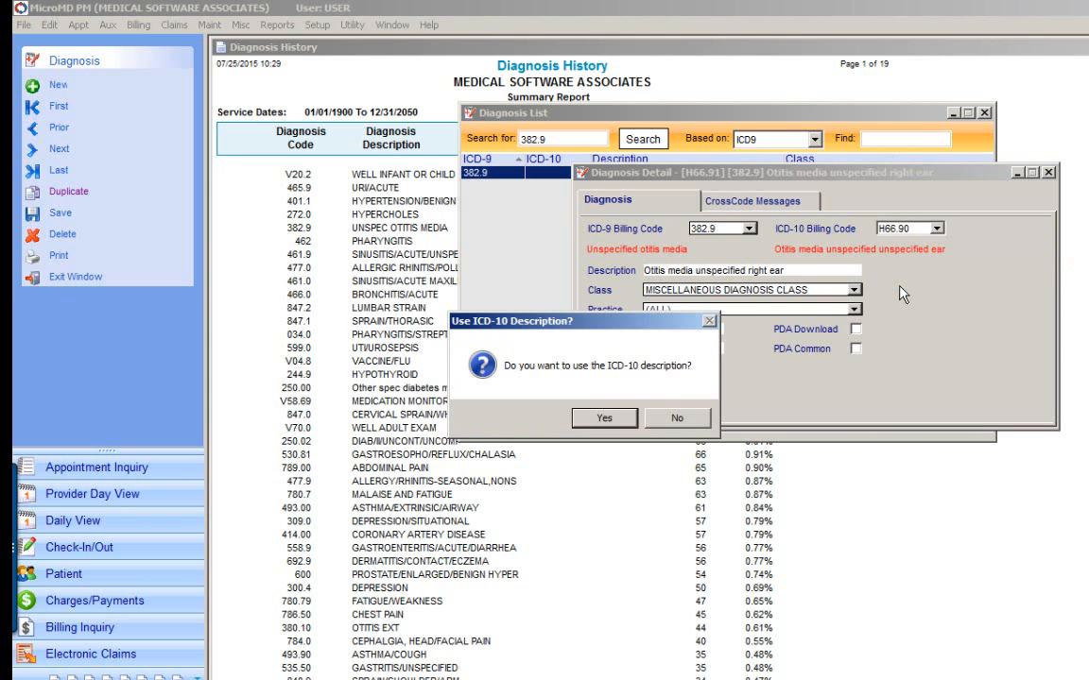
{"action": "left_click", "coordinate": [622, 422]}
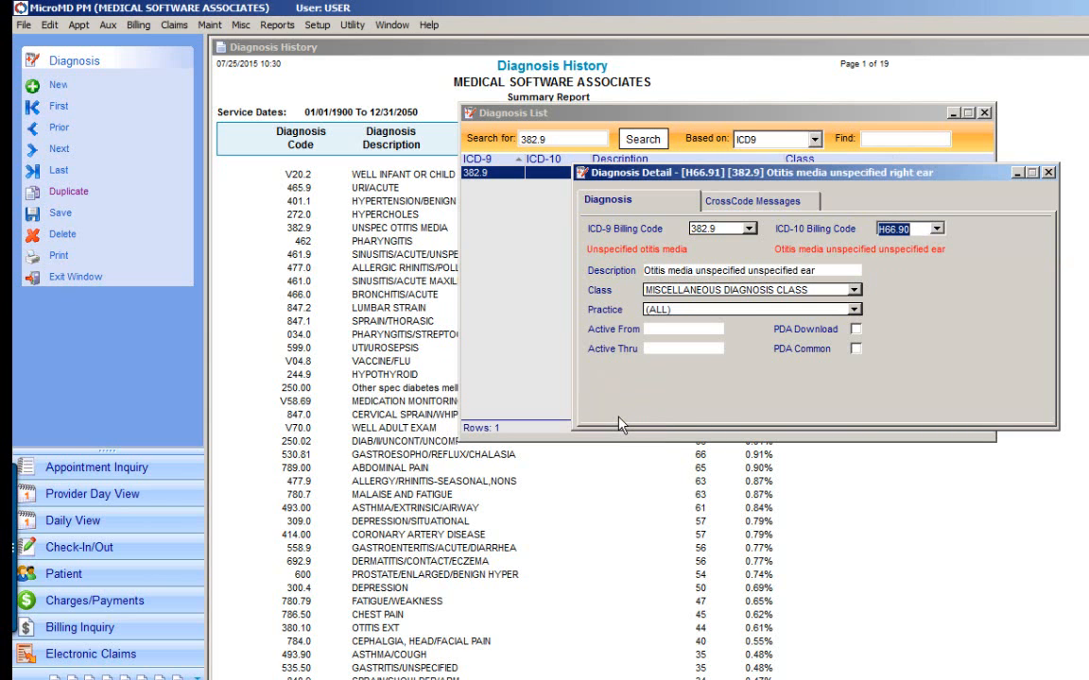
{"action": "left_click", "coordinate": [85, 283]}
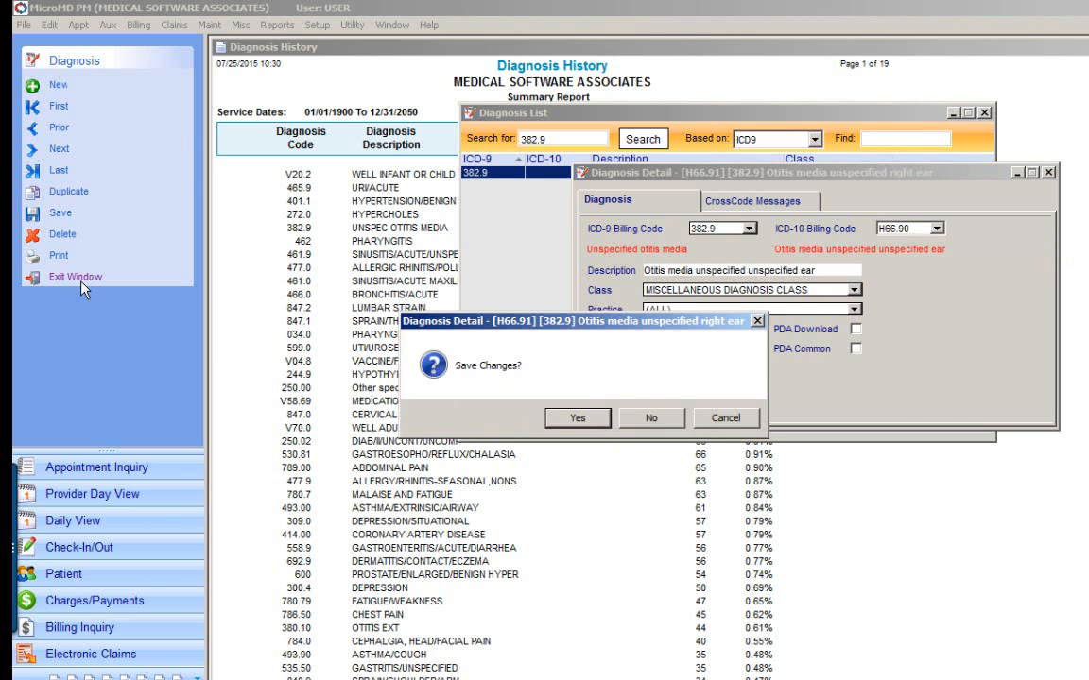
{"action": "left_click", "coordinate": [552, 419]}
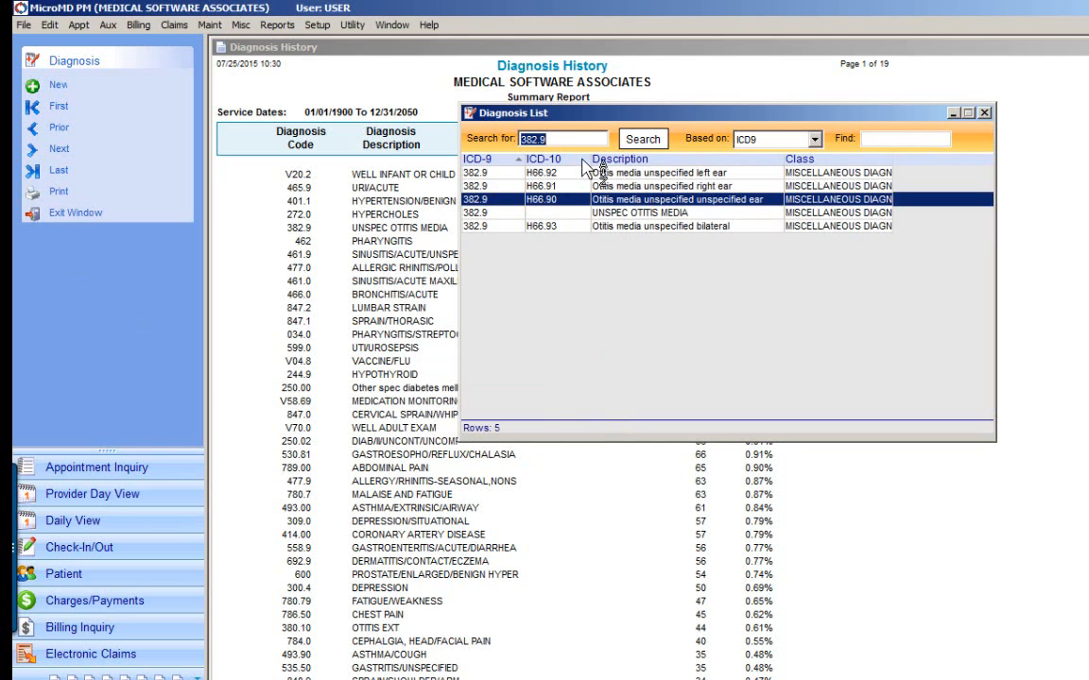
Search the diagnosis list for ICD-9 code 462, open its entry and turn off Multiple ICD-10 Codes
{"action": "type", "text": "462"}
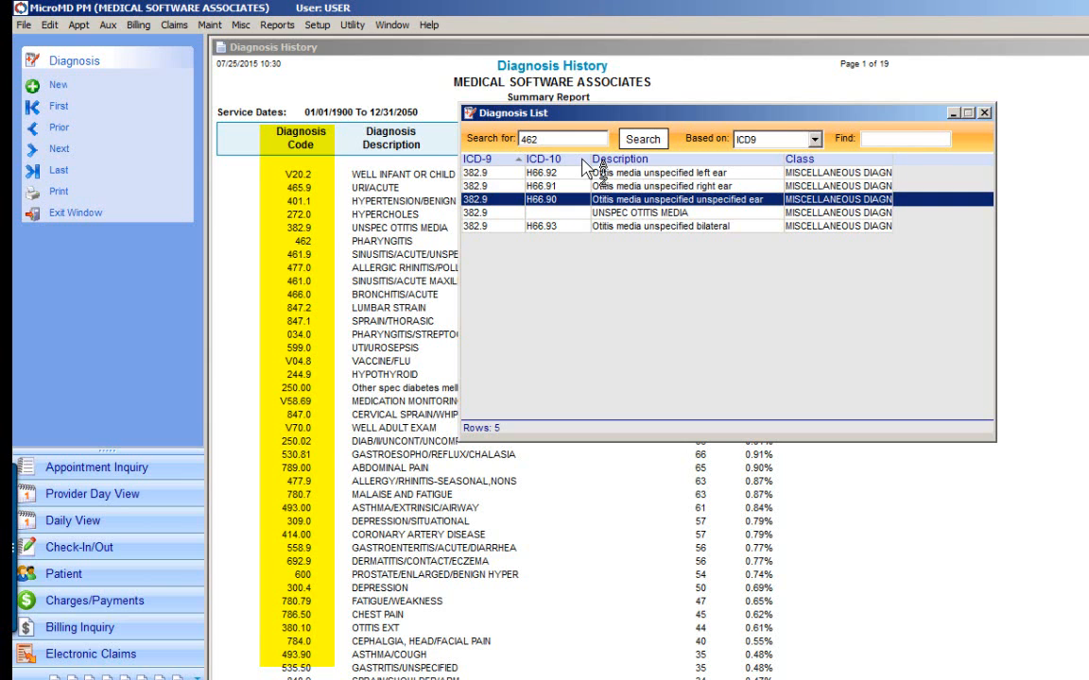
{"action": "key", "text": "Return"}
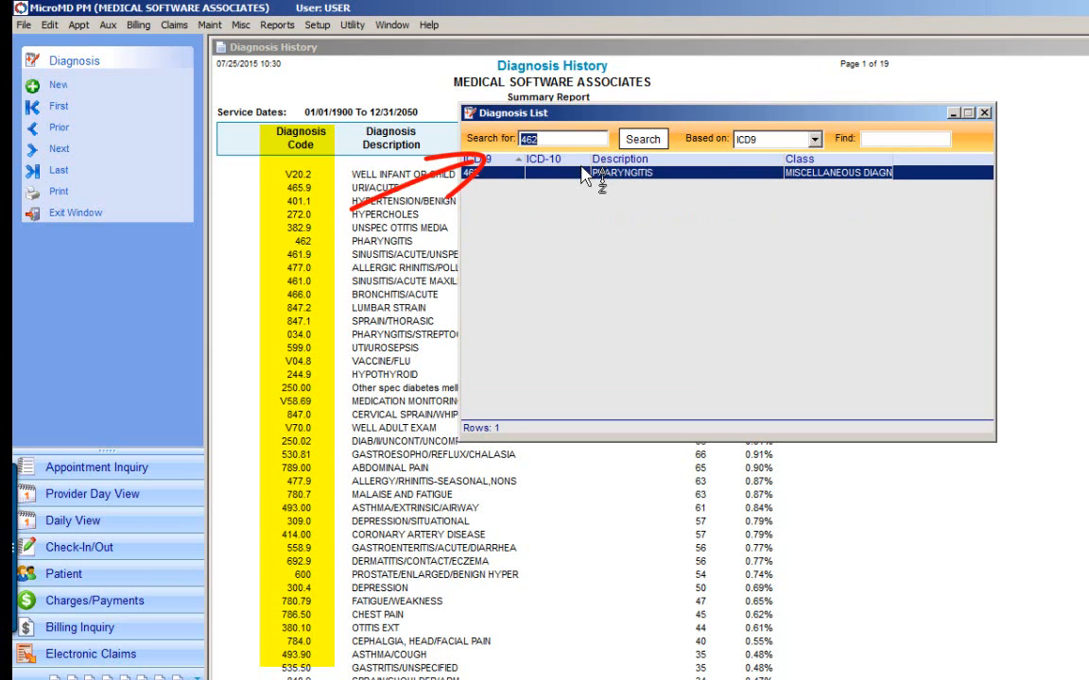
{"action": "double_click", "coordinate": [583, 175]}
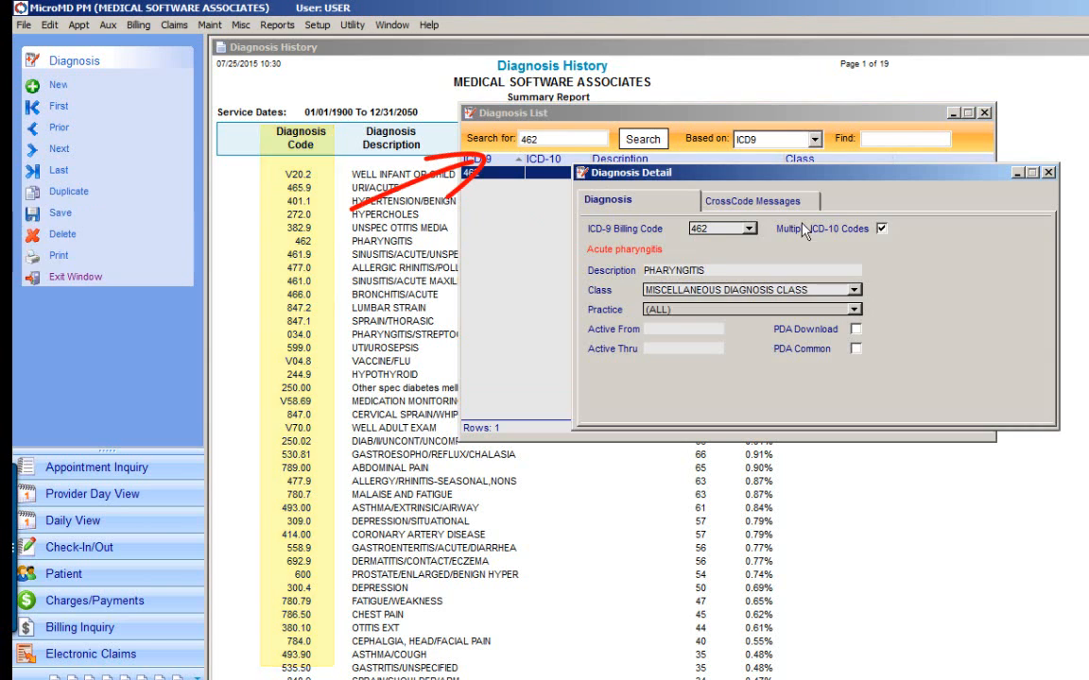
{"action": "left_click", "coordinate": [880, 230]}
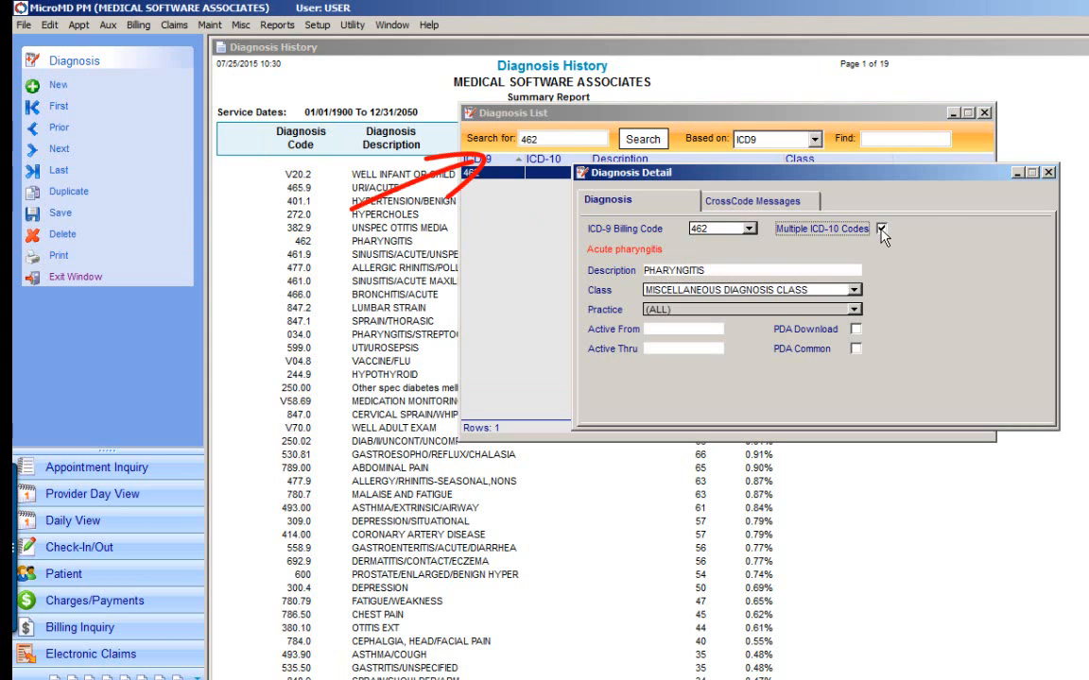
{"action": "left_click", "coordinate": [882, 229]}
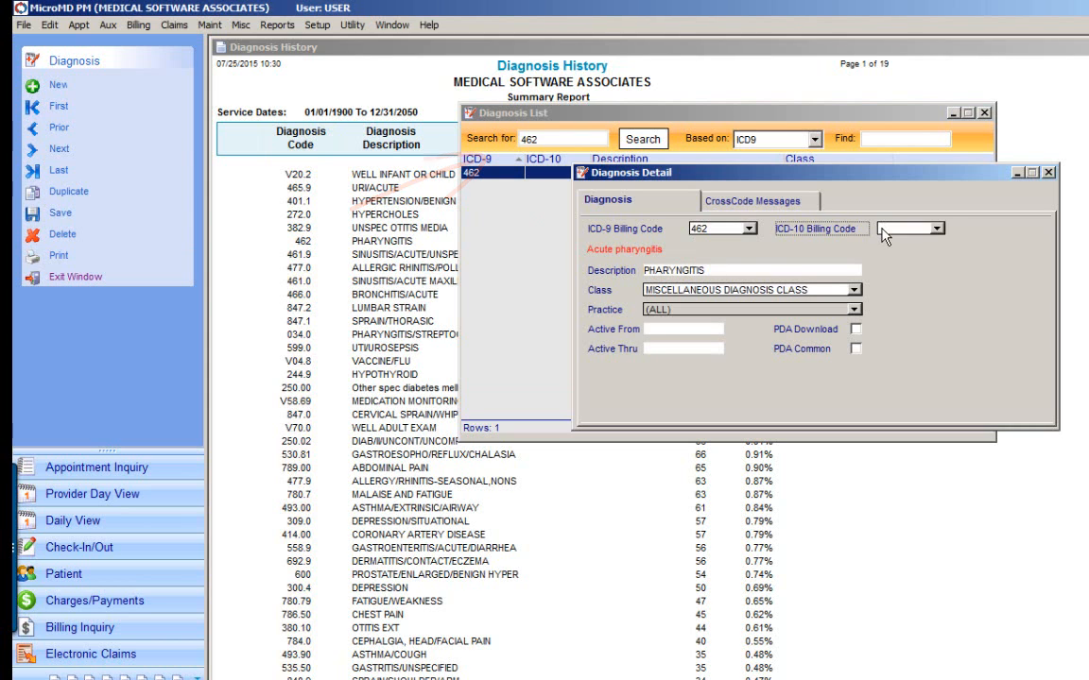
Save the 462 entry and duplicate it with ICD-10 billing code J02.8, adopting the ICD-10 description
{"action": "left_click", "coordinate": [65, 216]}
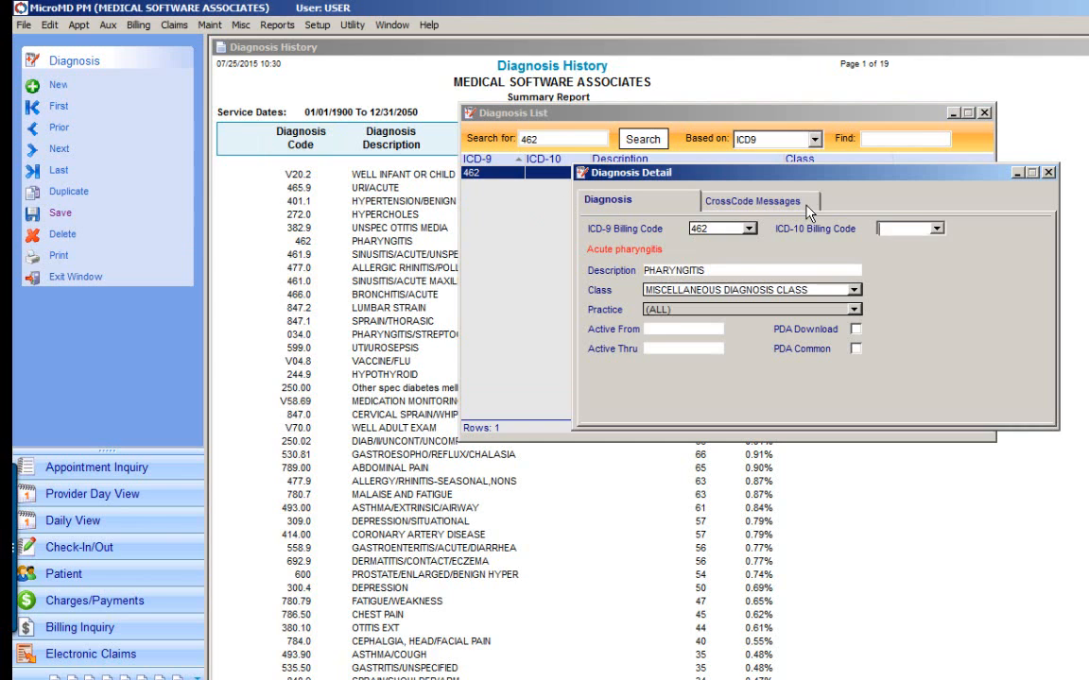
{"action": "left_click", "coordinate": [935, 229]}
{"action": "left_click", "coordinate": [913, 242]}
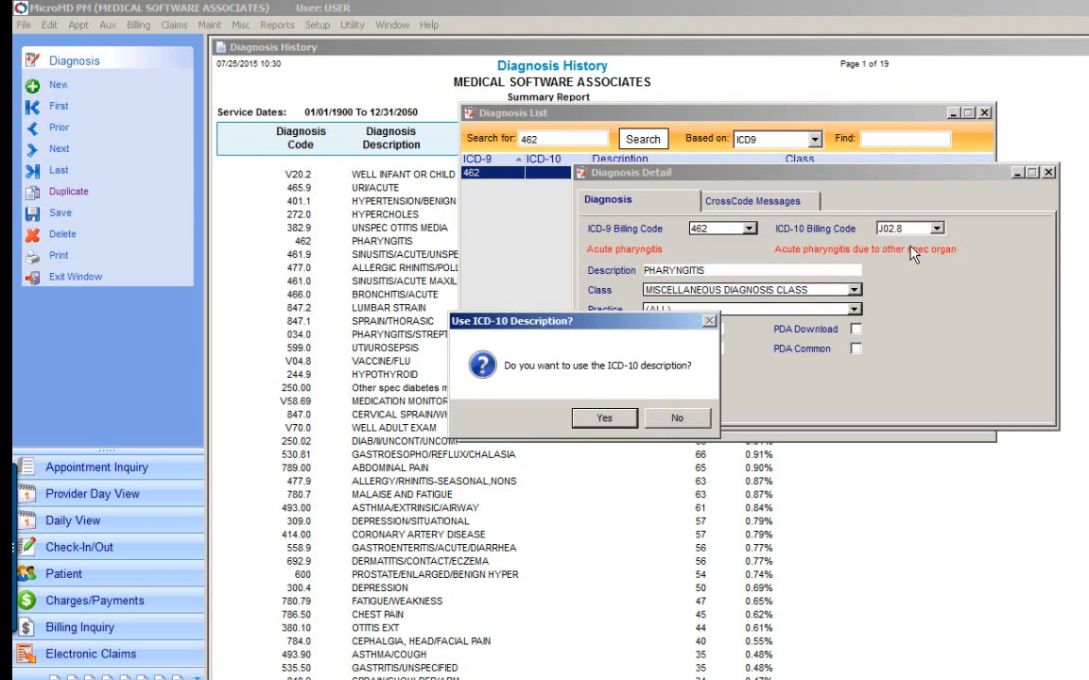
{"action": "left_click", "coordinate": [604, 417]}
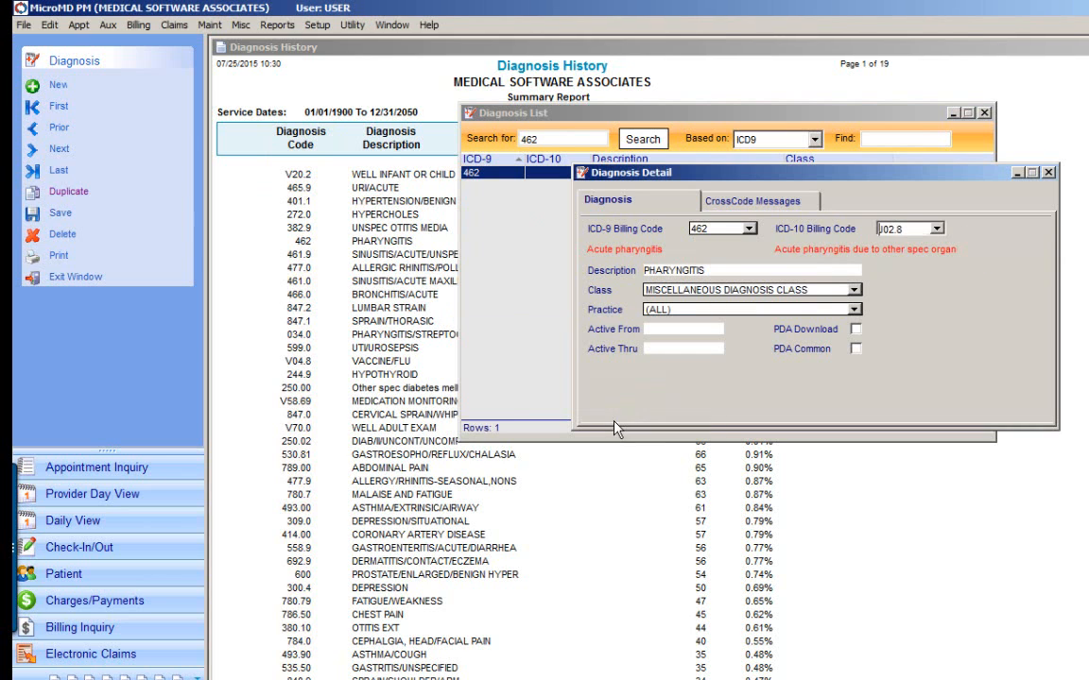
Duplicate the J02.8 entry with ICD-10 billing code J02.9 and its ICD-10 description, and close the detail window, saving the changes
{"action": "left_click", "coordinate": [84, 192]}
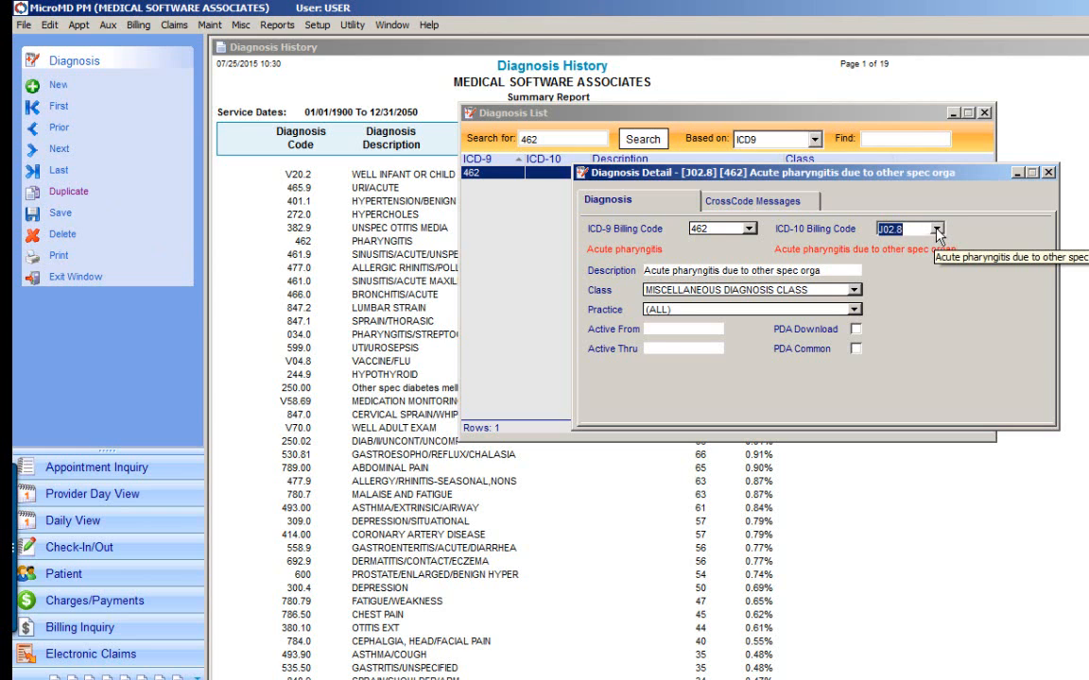
{"action": "left_click", "coordinate": [907, 228]}
{"action": "left_click", "coordinate": [883, 258]}
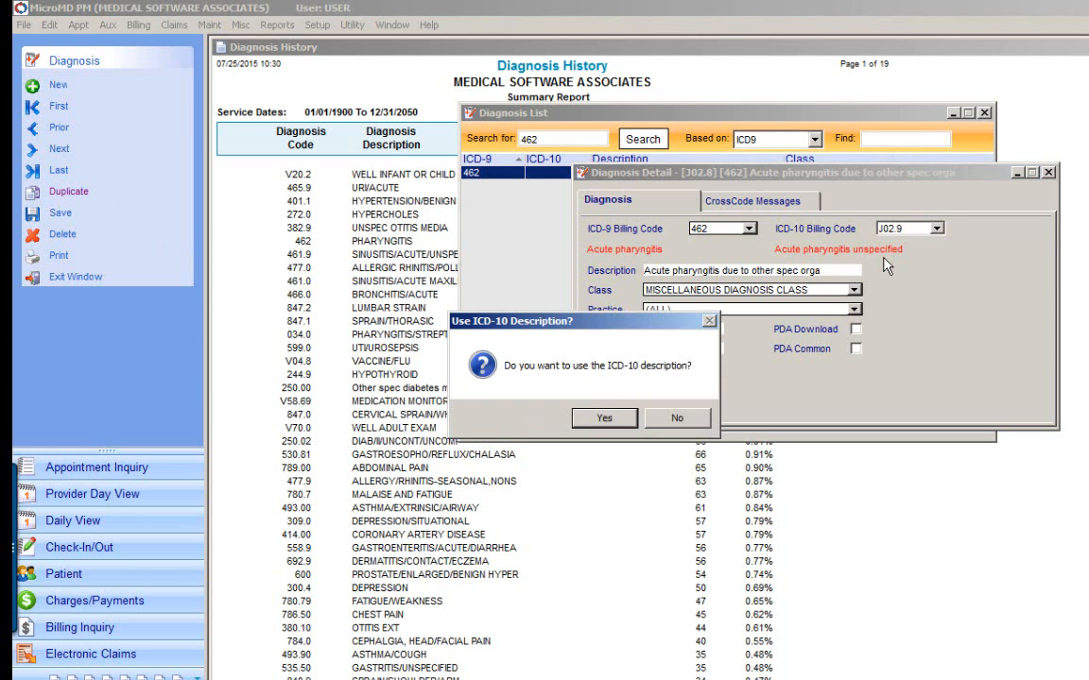
{"action": "left_click", "coordinate": [602, 420]}
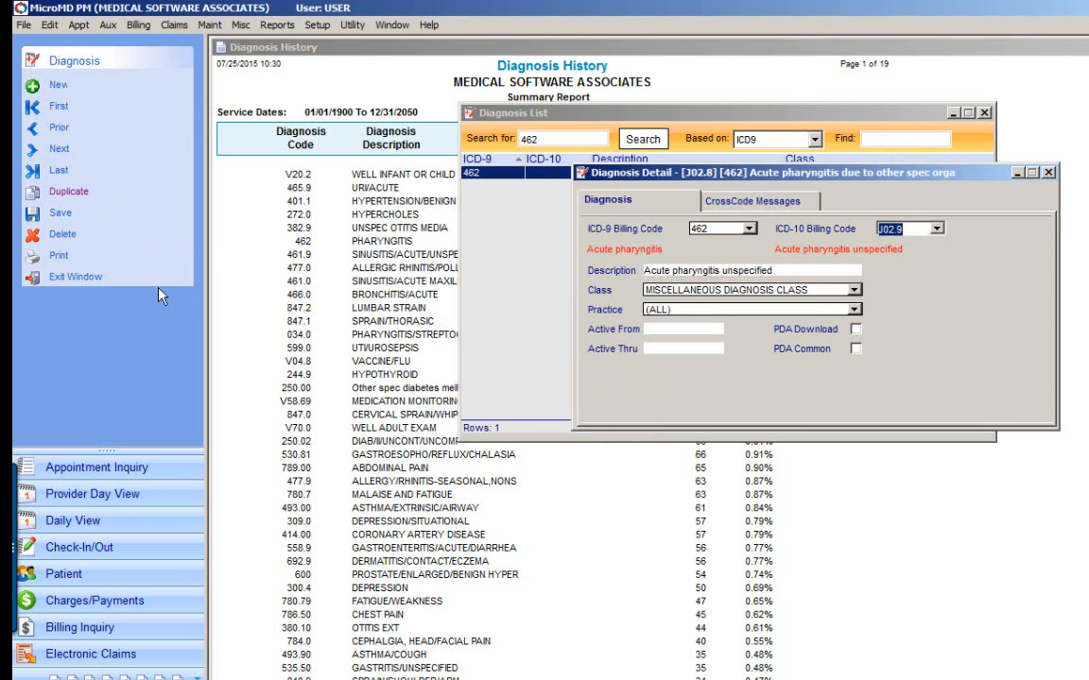
{"action": "left_click", "coordinate": [86, 278]}
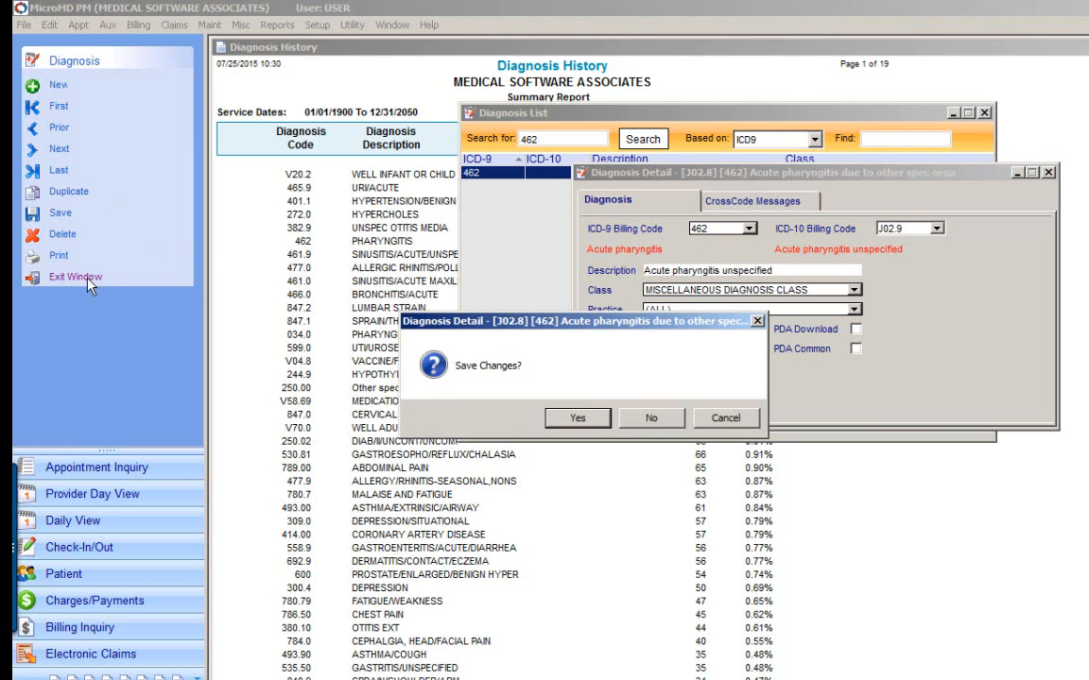
{"action": "left_click", "coordinate": [558, 418]}
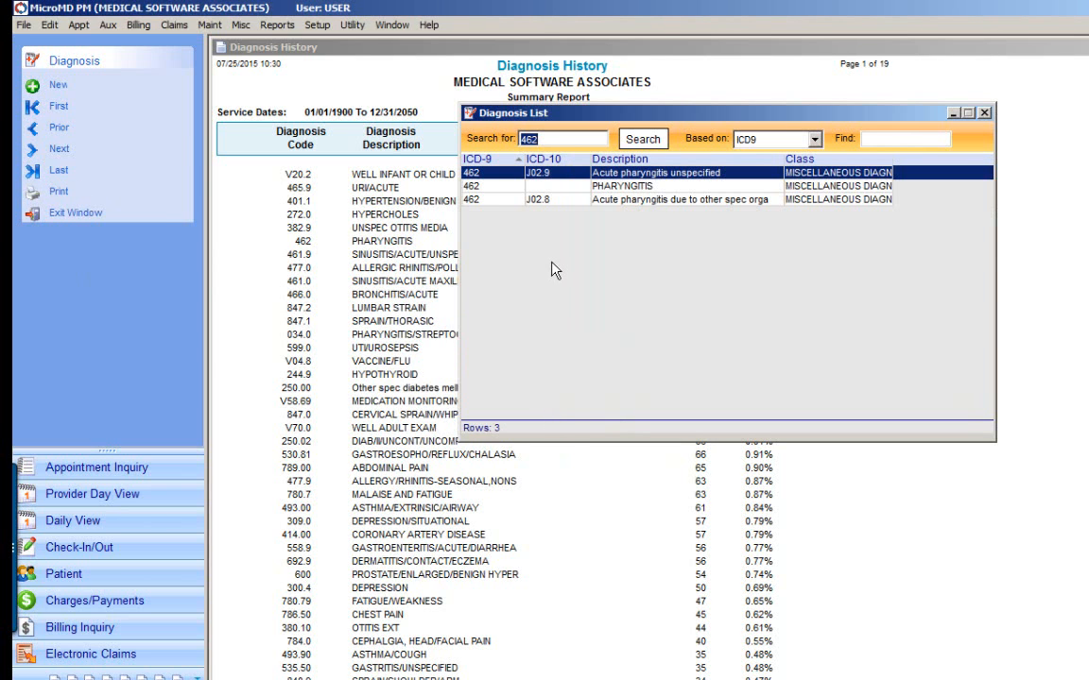
Search the diagnosis list for ICD-9 code 461.9, review the ICD-10 billing codes offered for its entry, and close it without saving
{"action": "type", "text": "461.9"}
{"action": "key", "text": "Return"}
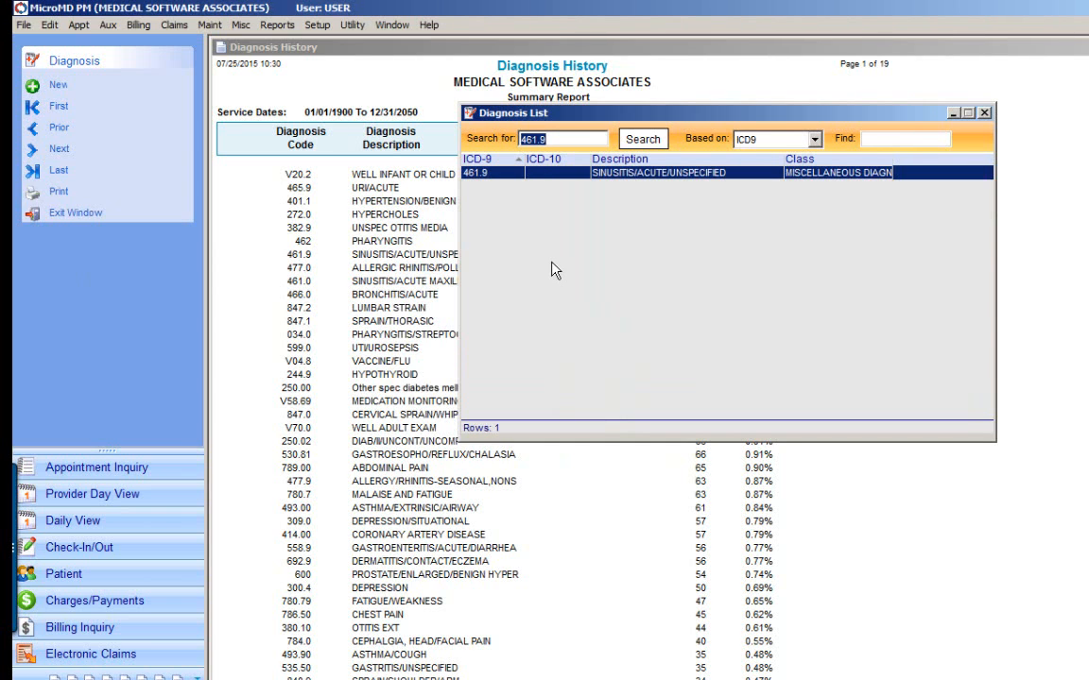
{"action": "left_click", "coordinate": [577, 159]}
{"action": "double_click", "coordinate": [570, 174]}
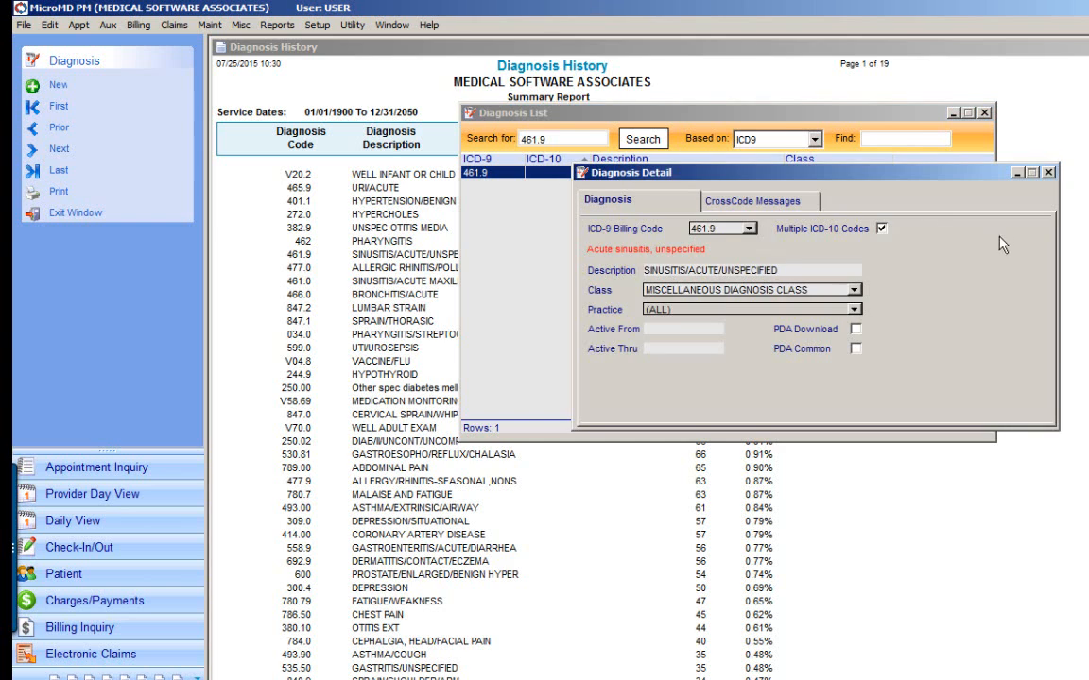
{"action": "left_click", "coordinate": [881, 228]}
{"action": "left_click", "coordinate": [936, 229]}
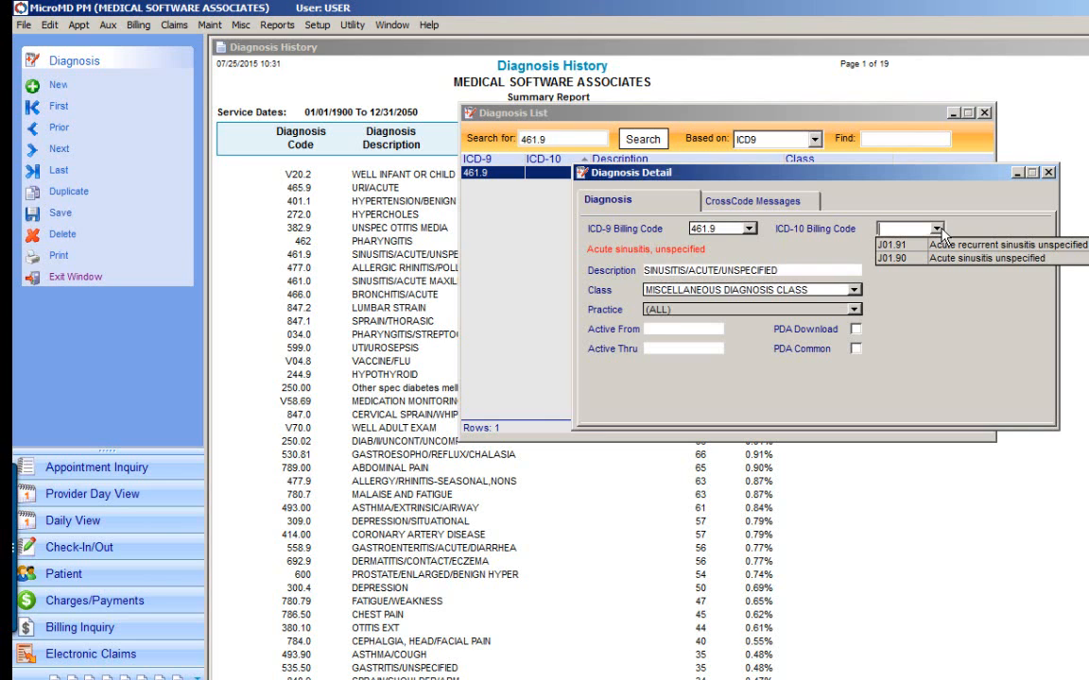
{"action": "left_click", "coordinate": [1048, 173]}
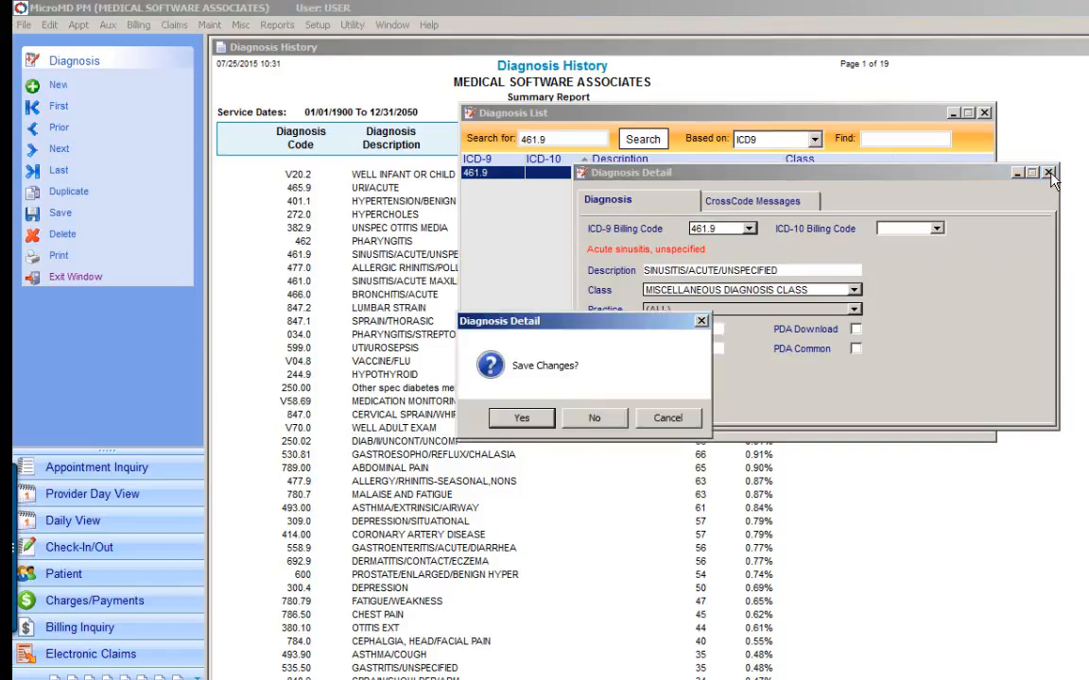
{"action": "left_click", "coordinate": [595, 418]}
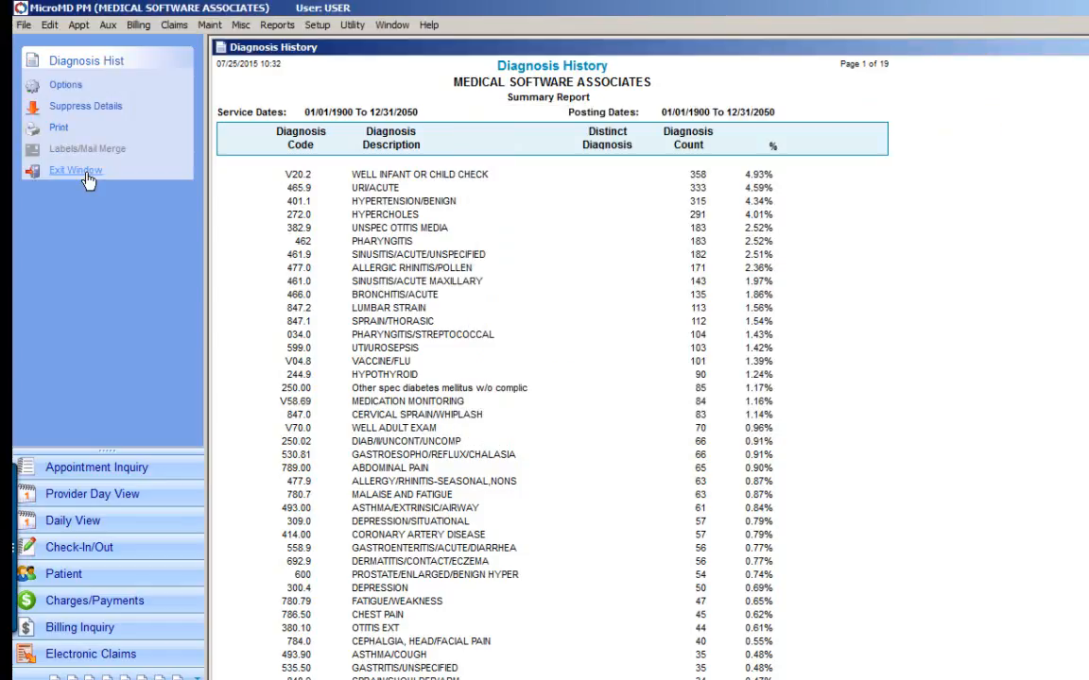
Close the Diagnosis History report, set the ICD10 Changeover date in System Preferences to 07/25/2015, and save
{"action": "left_click", "coordinate": [85, 171]}
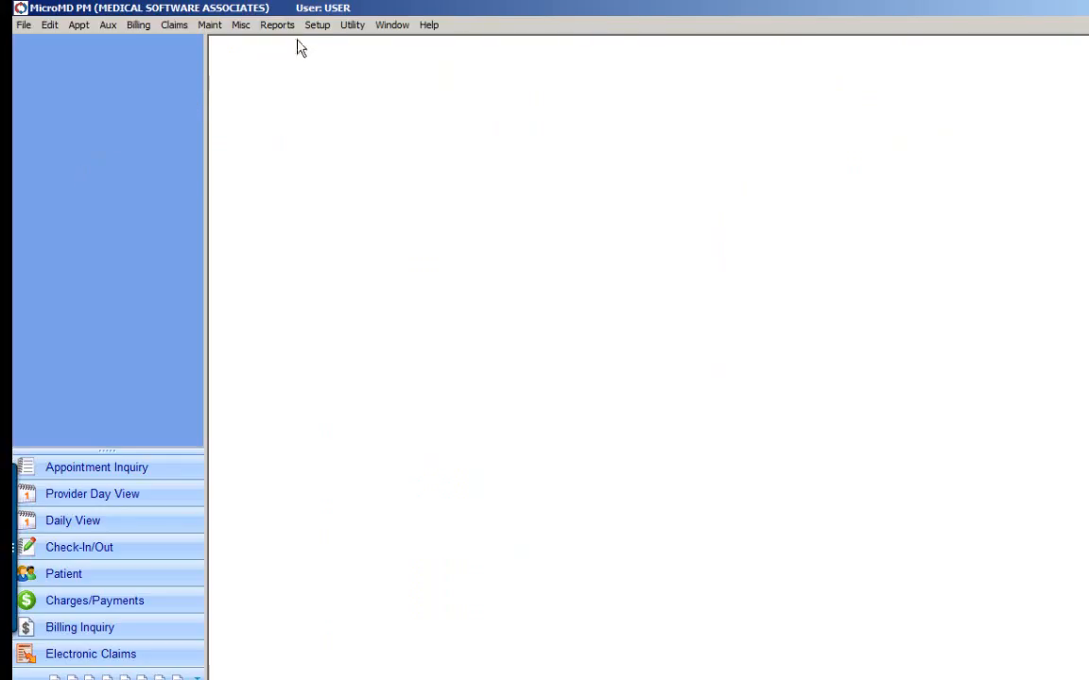
{"action": "left_click", "coordinate": [317, 26]}
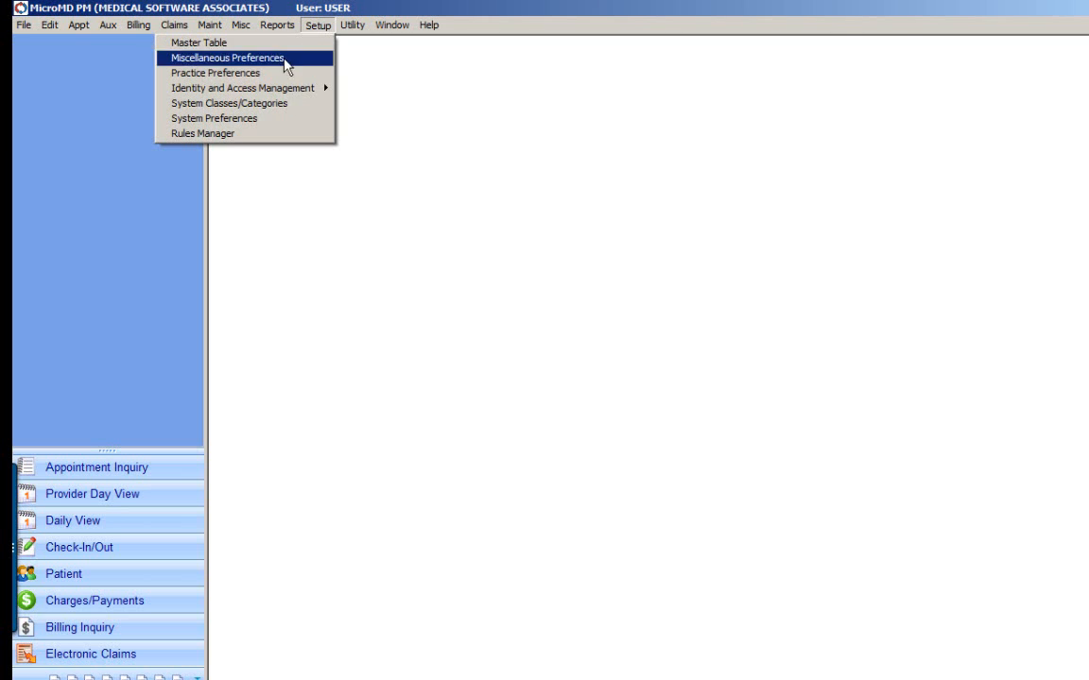
{"action": "left_click", "coordinate": [277, 125]}
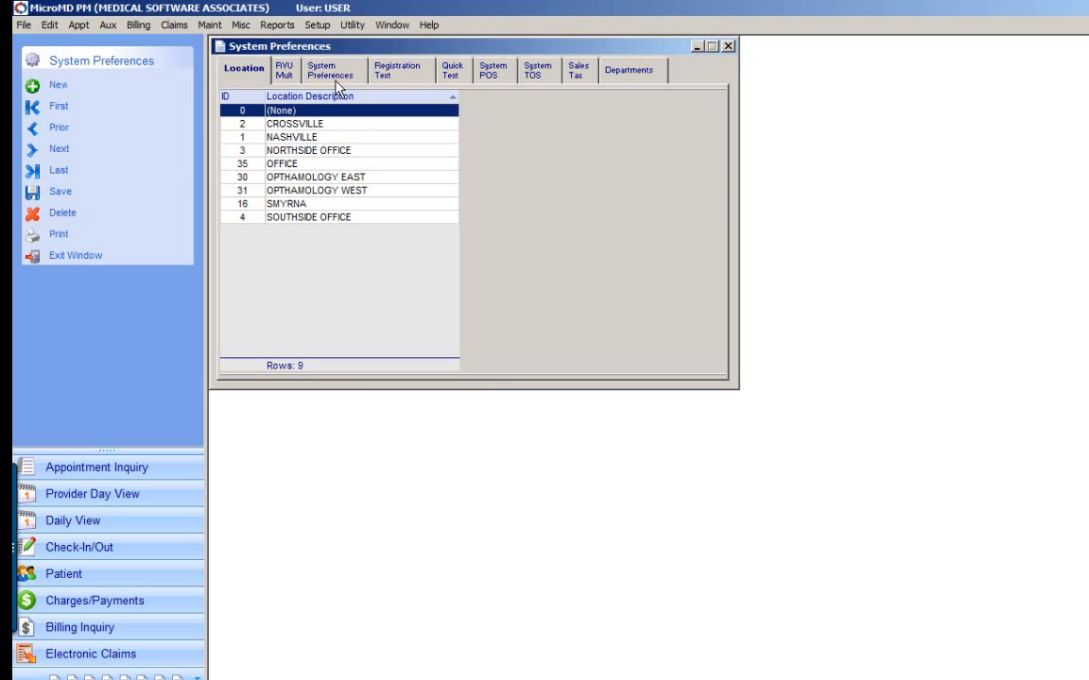
{"action": "left_click", "coordinate": [336, 83]}
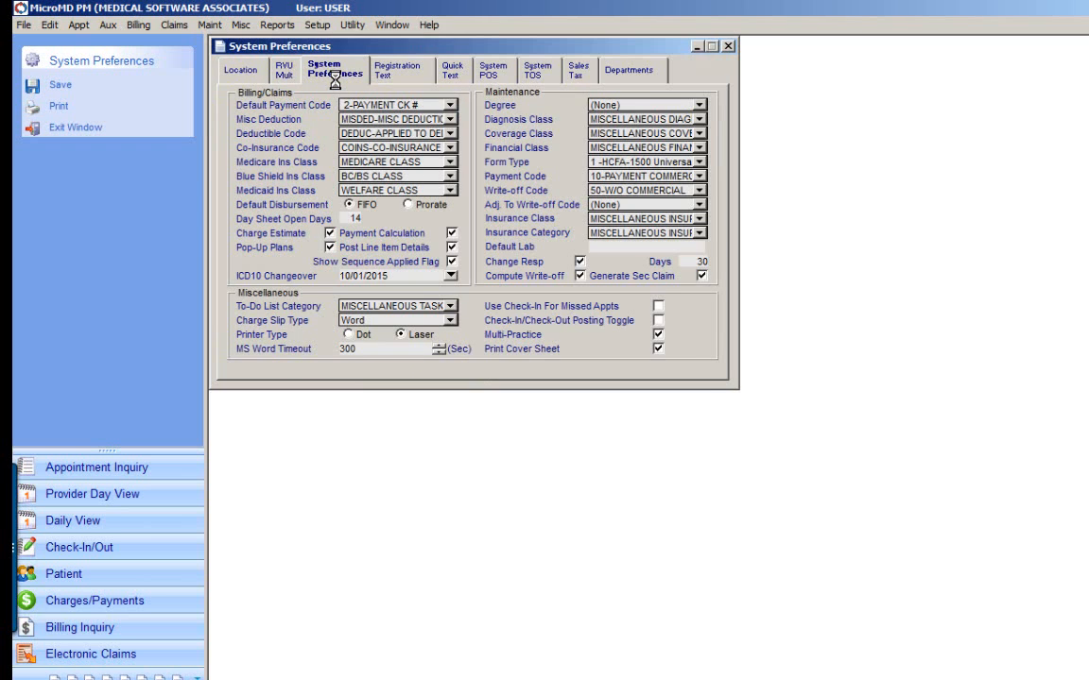
{"action": "left_click", "coordinate": [450, 277]}
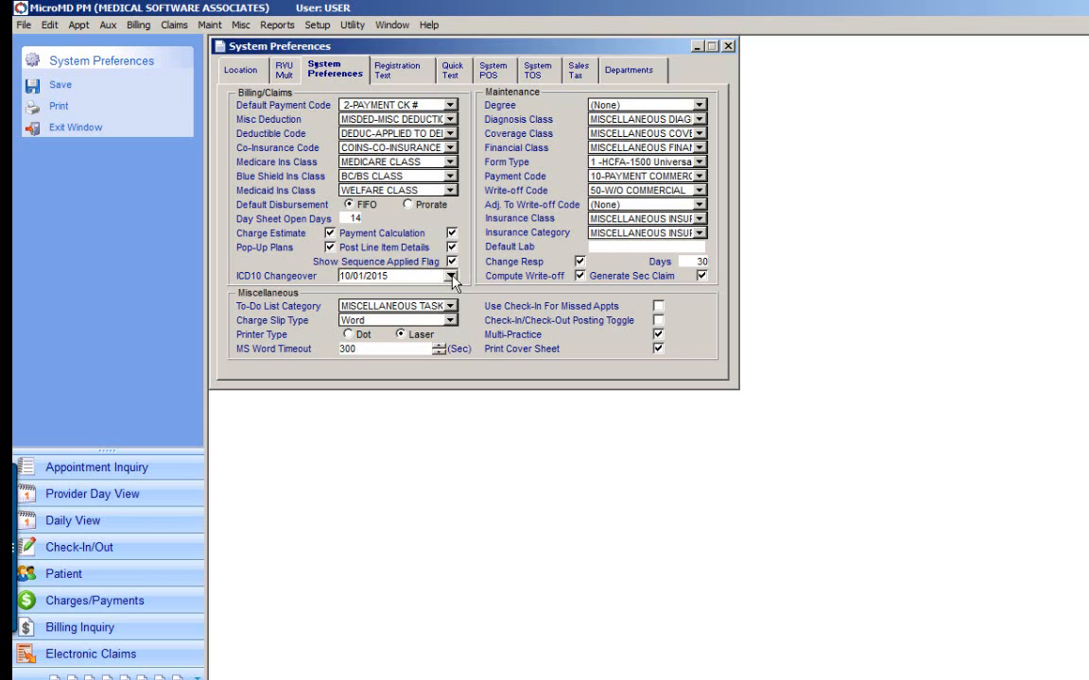
{"action": "left_click", "coordinate": [451, 276]}
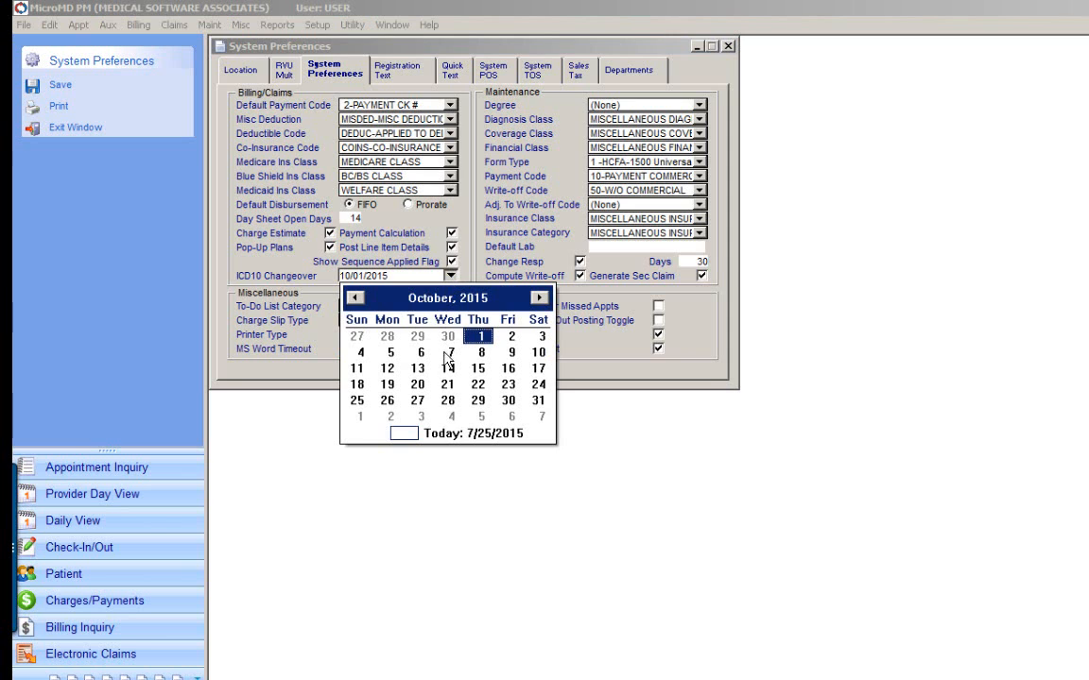
{"action": "left_click", "coordinate": [477, 434]}
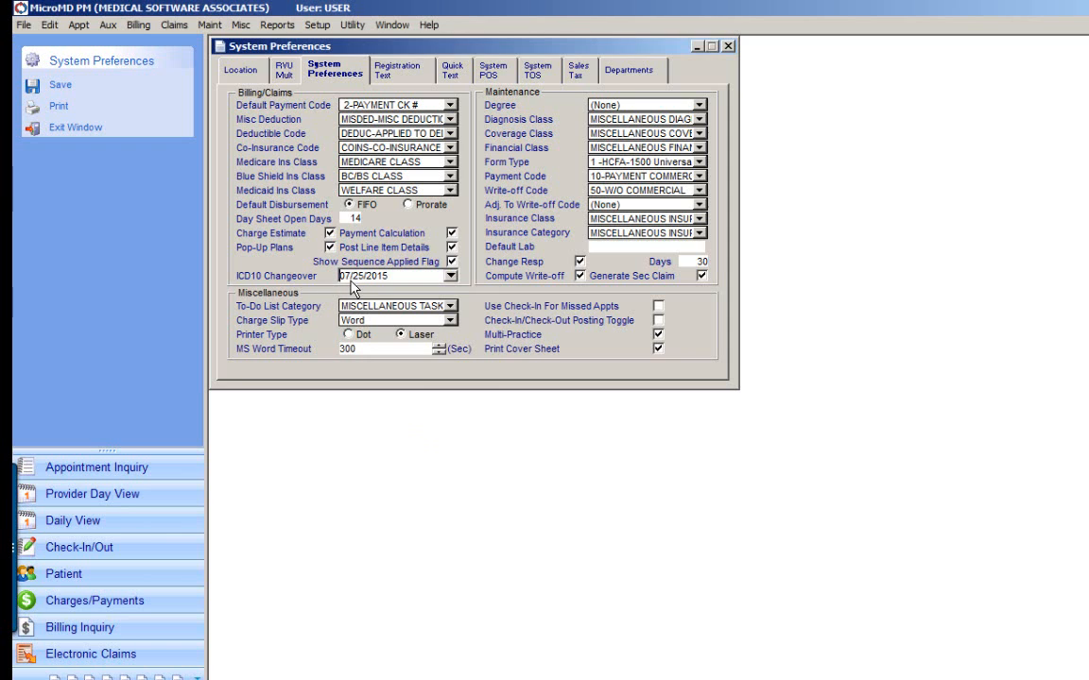
{"action": "left_click", "coordinate": [68, 90]}
{"action": "key", "text": "Escape"}
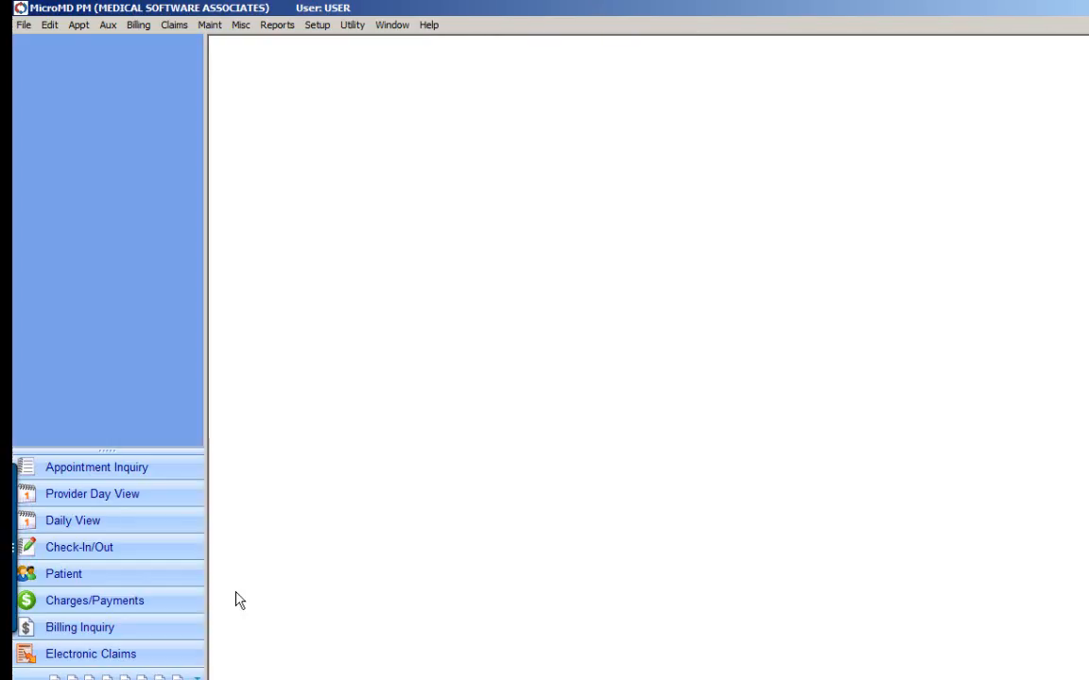
Find the patient by account number in Charges/Payments and open a new charge entry, keeping the Medical case
{"action": "left_click", "coordinate": [138, 603]}
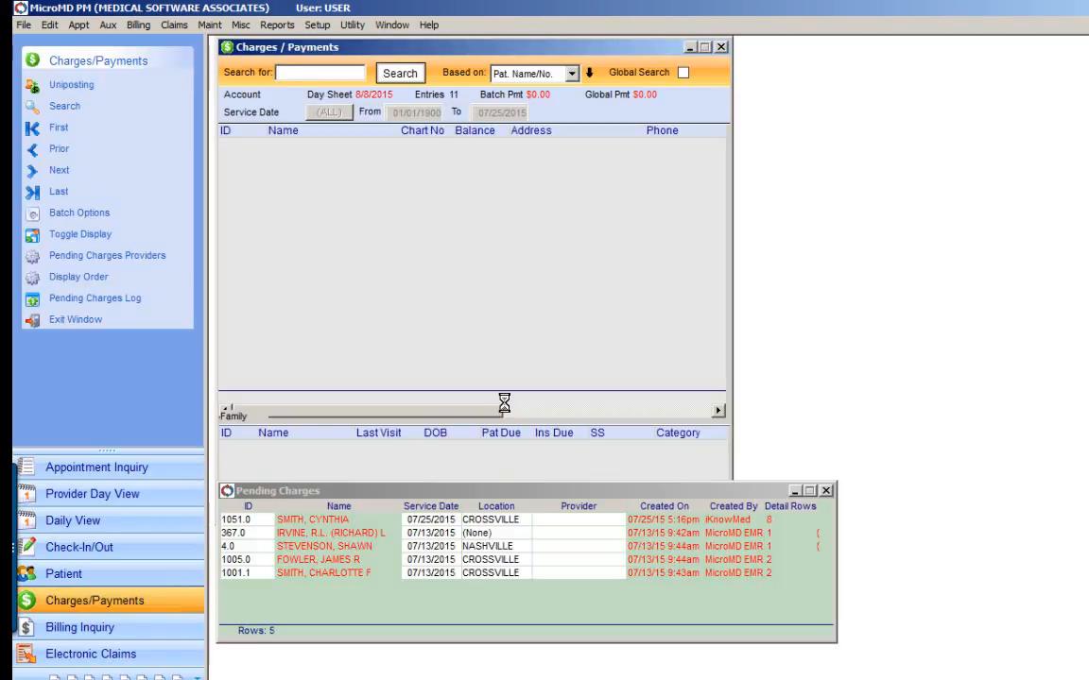
{"action": "type", "text": "1001"}
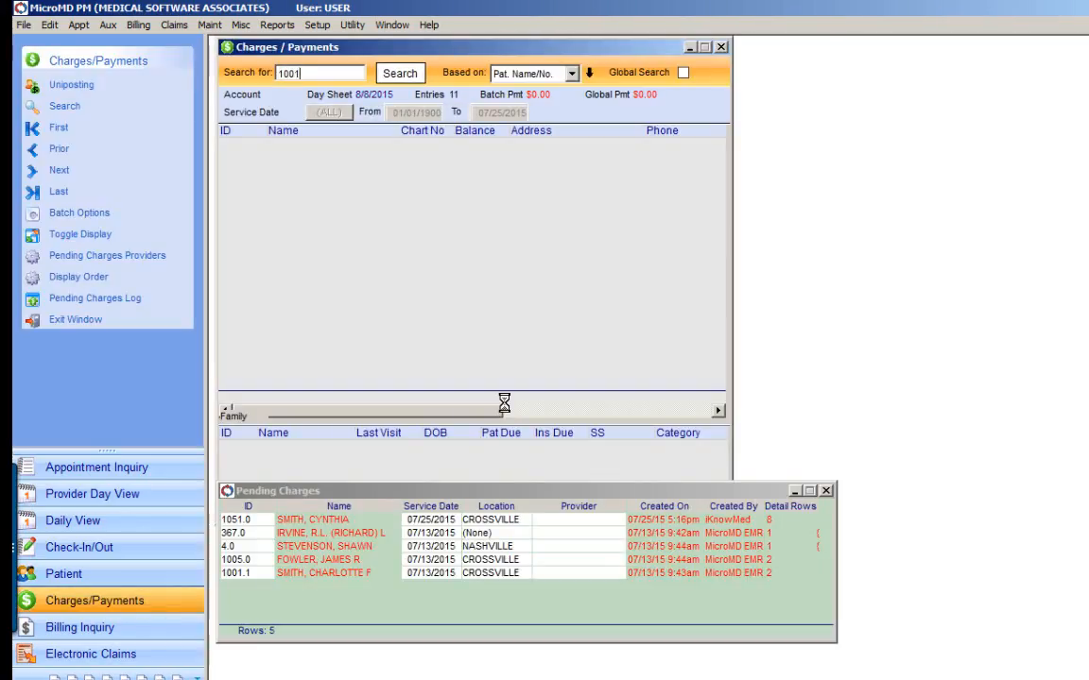
{"action": "type", "text": ".0"}
{"action": "key", "text": "Return"}
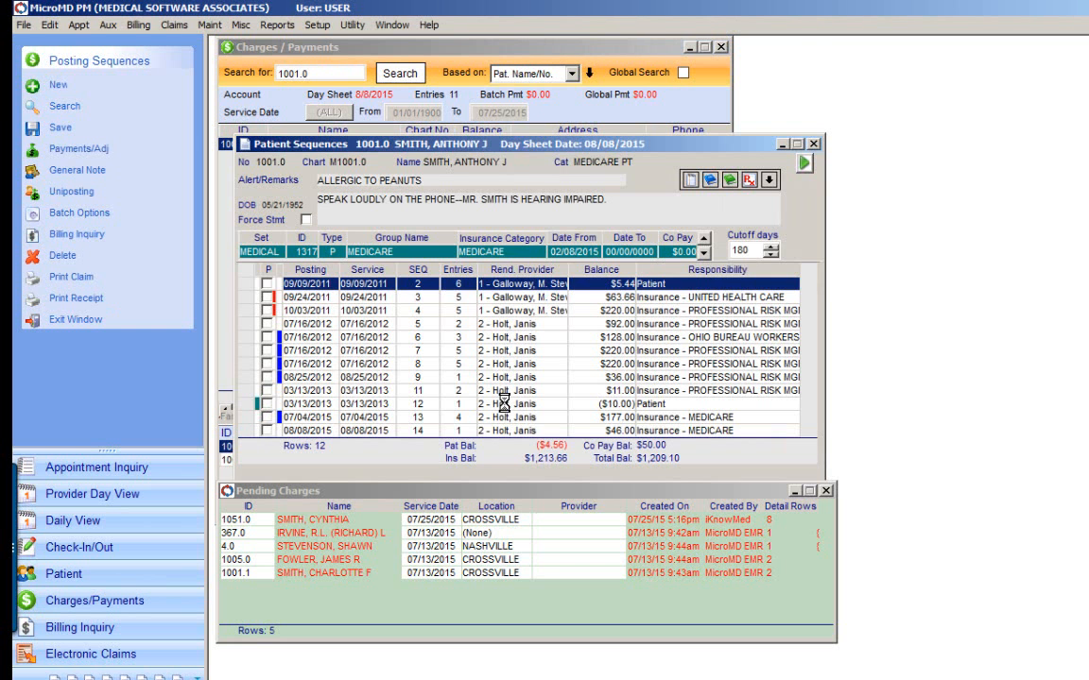
{"action": "key", "text": "Return"}
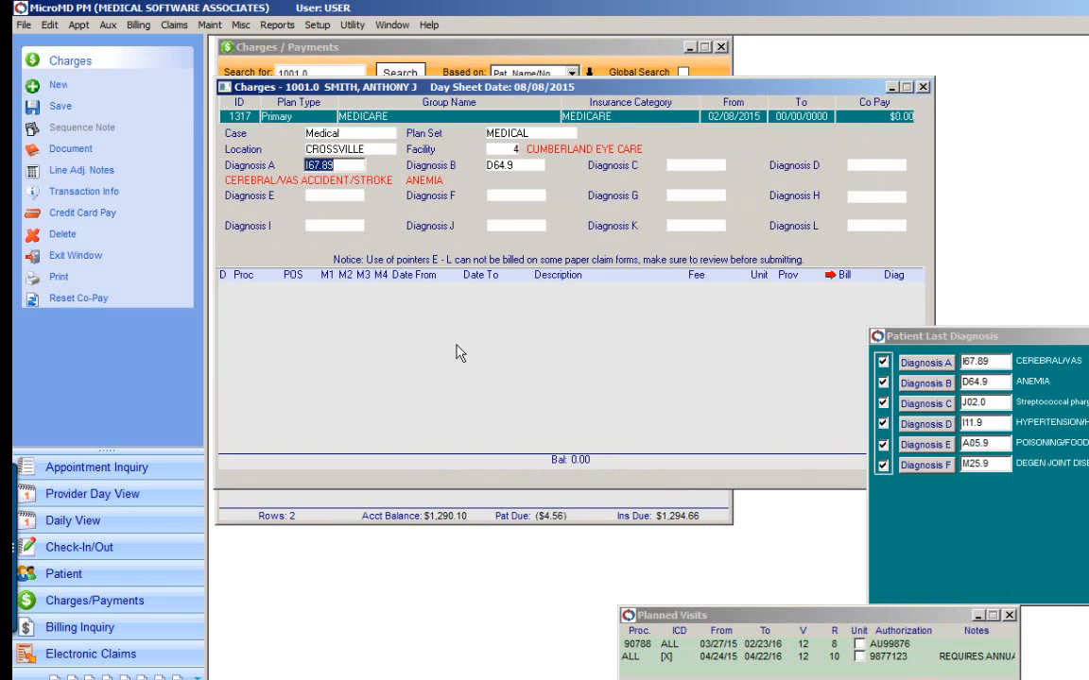
{"action": "left_click", "coordinate": [327, 138]}
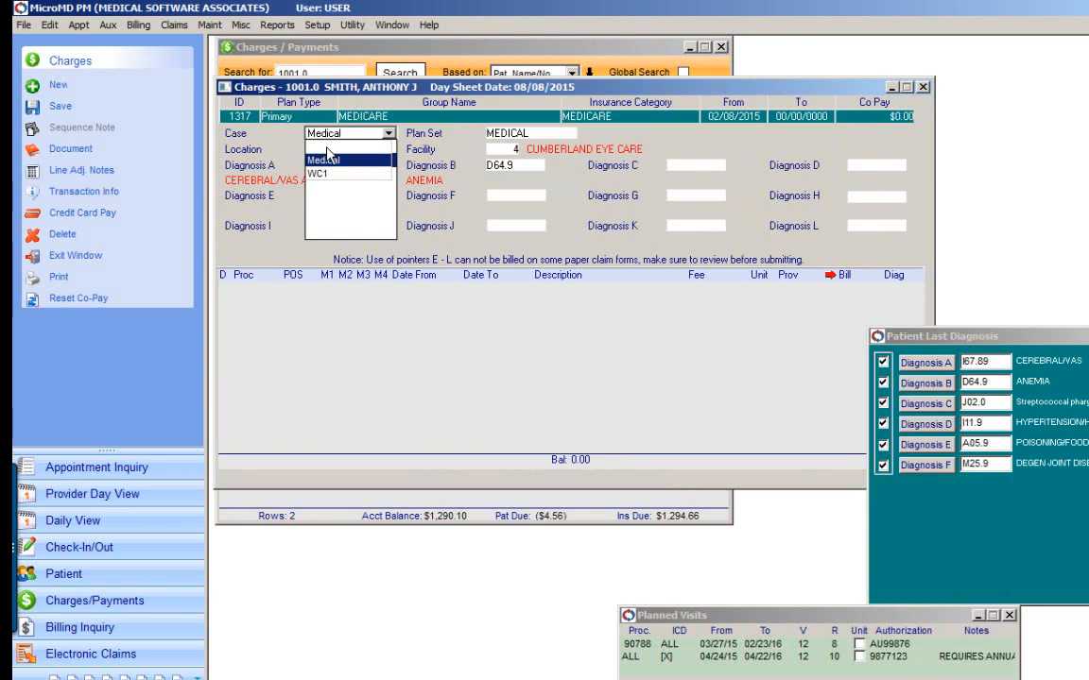
{"action": "left_click", "coordinate": [278, 204]}
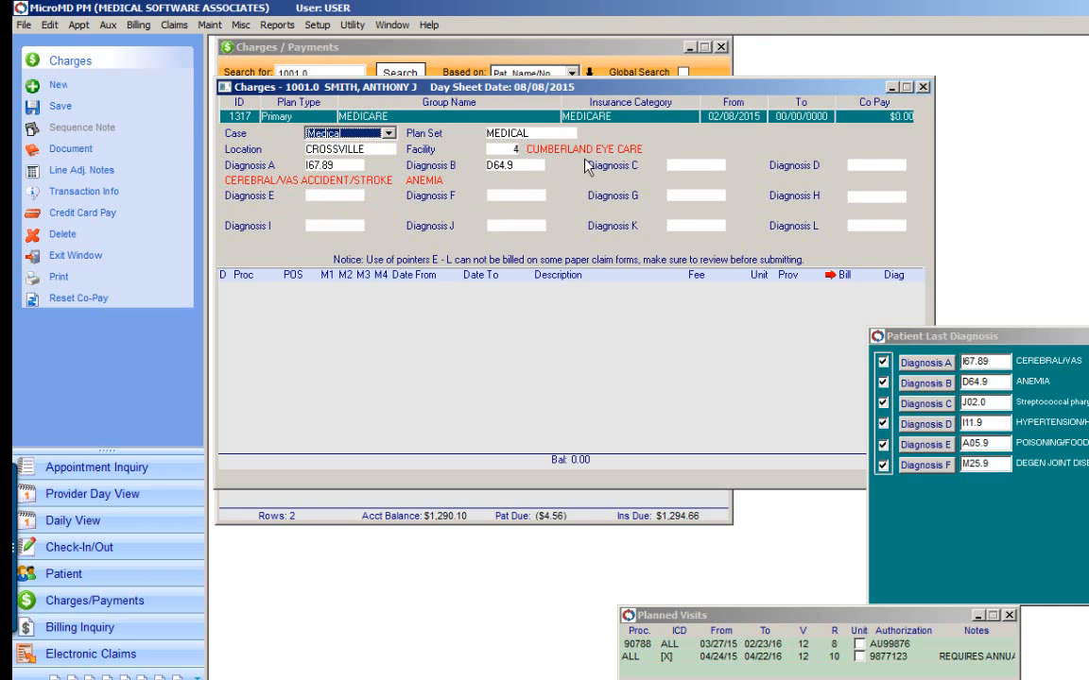
Look up code 34.0 for Diagnosis C and select the J02.0 Streptococcal pharyngitis entry
{"action": "left_click", "coordinate": [679, 167]}
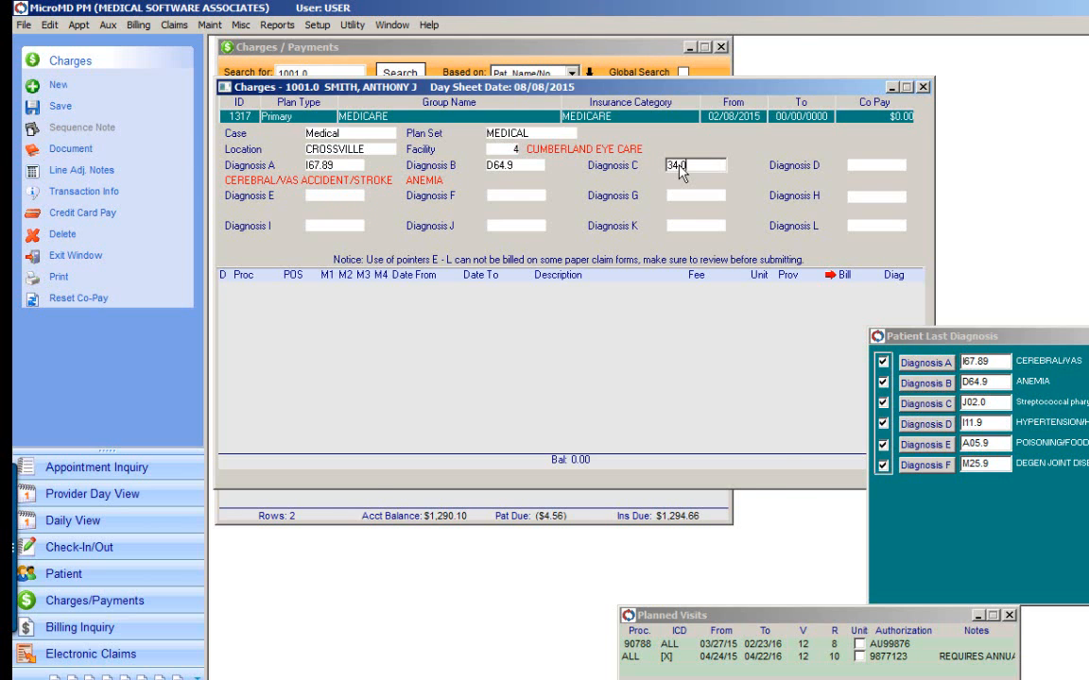
{"action": "key", "text": "Tab"}
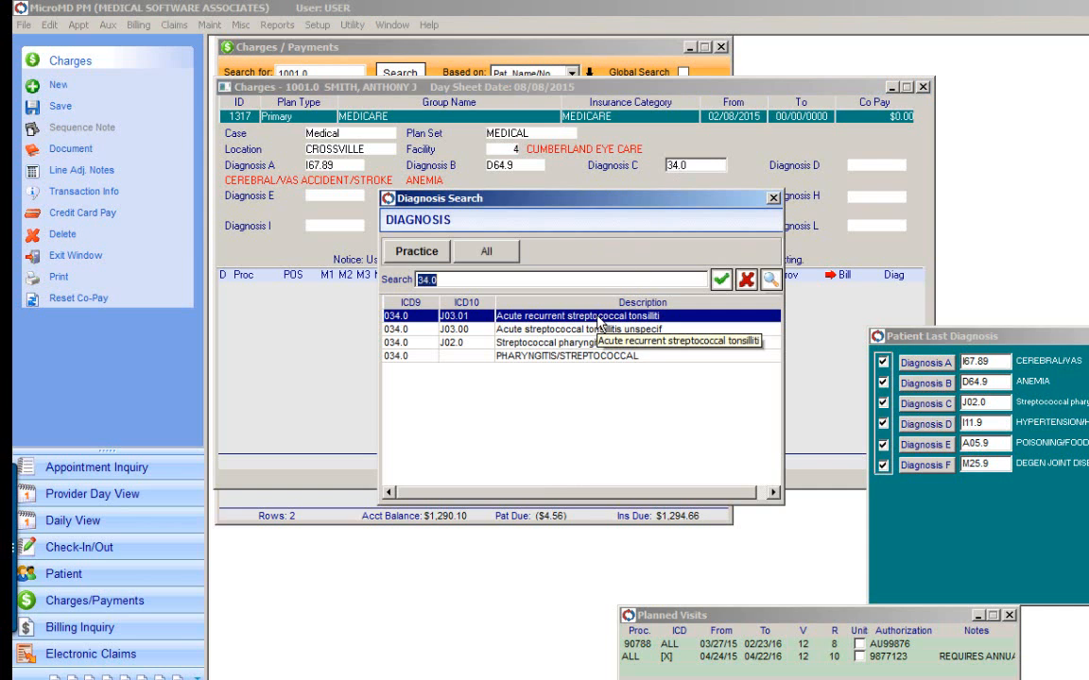
{"action": "left_click", "coordinate": [461, 344]}
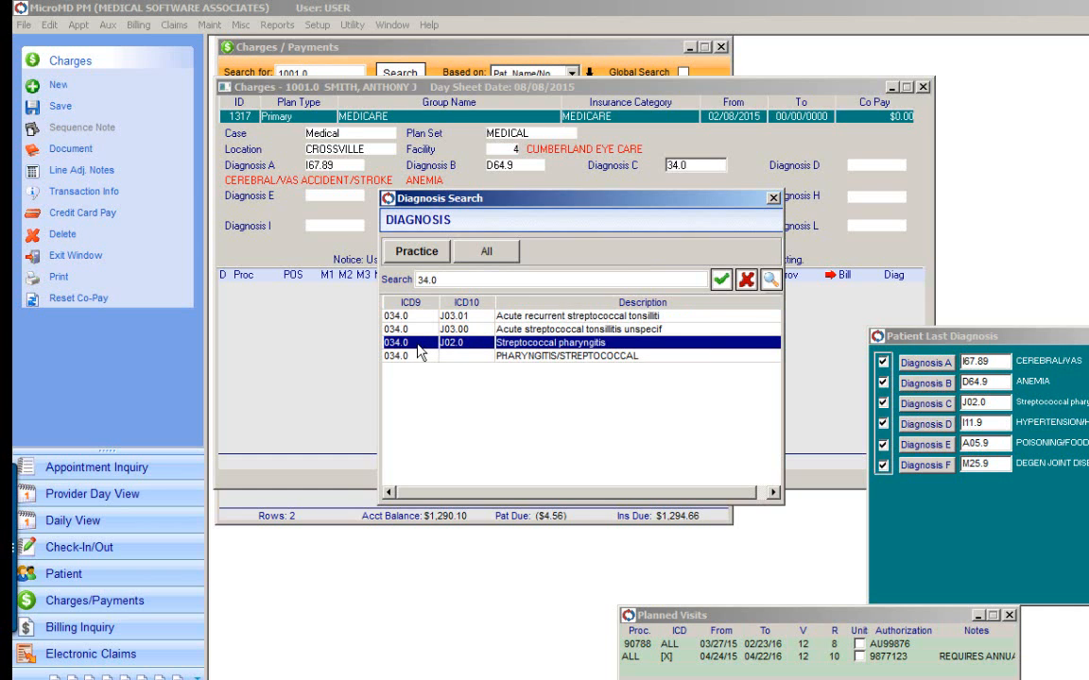
{"action": "double_click", "coordinate": [419, 351]}
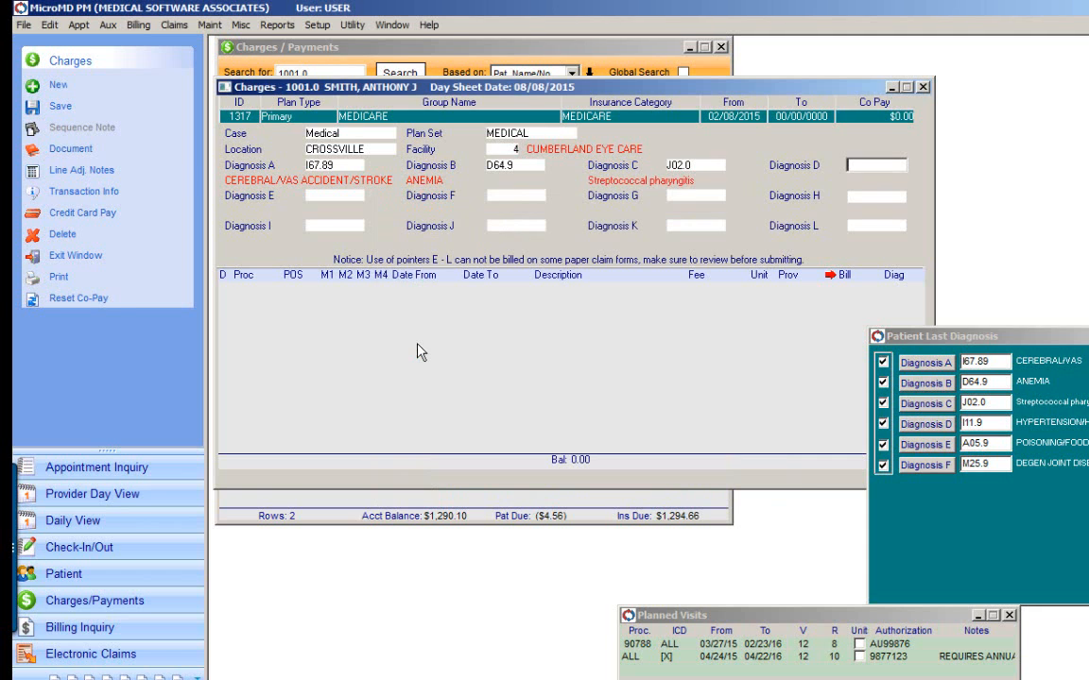
Clear Diagnosis C and enter J02.0 in it again
{"action": "left_click", "coordinate": [693, 168]}
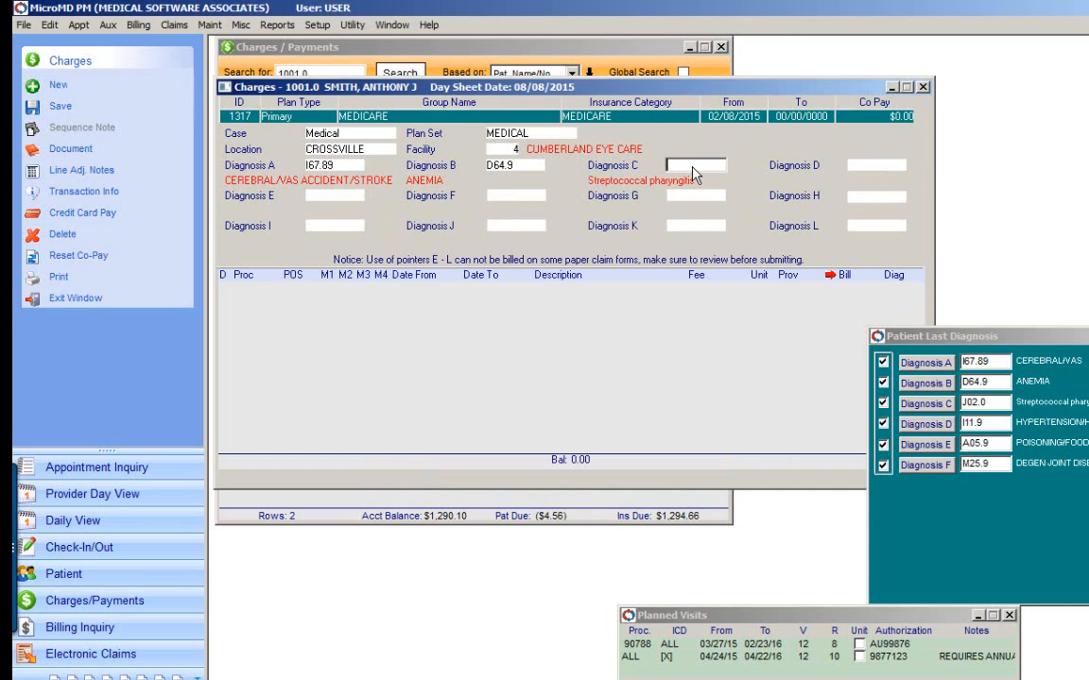
{"action": "key", "text": "Tab"}
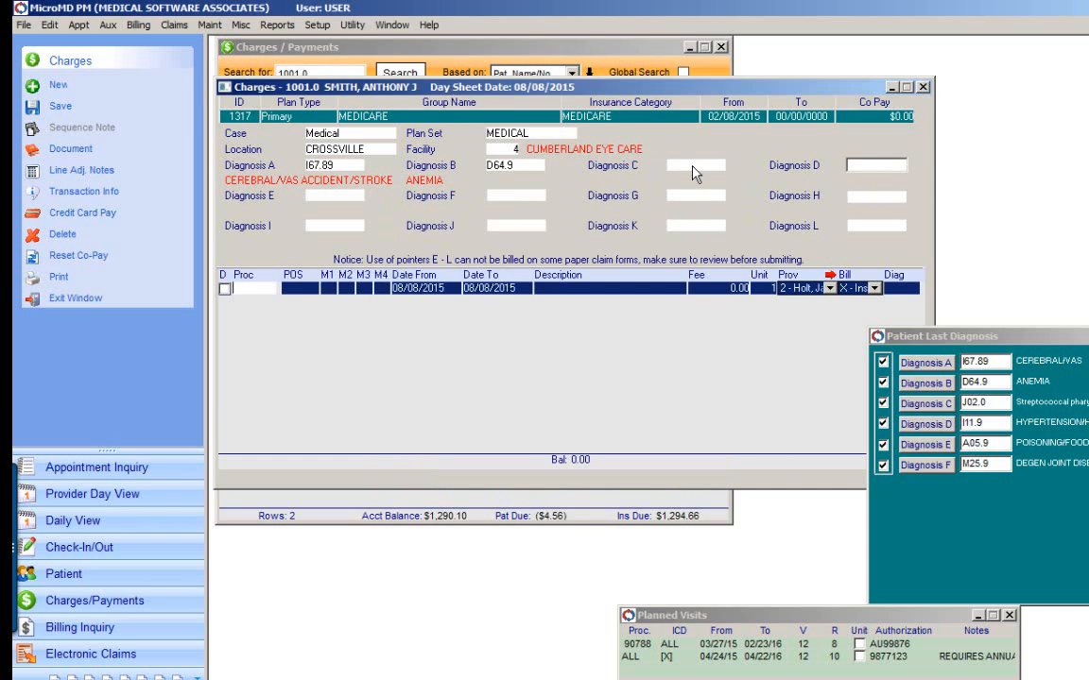
{"action": "left_click", "coordinate": [692, 167]}
{"action": "key", "text": "Tab"}
Try the 034.0 PHARYNGITIS/STREPTOCOCCAL entry without an ICD-10 code as Diagnosis D, and clear the field again
{"action": "type", "text": "34.0"}
{"action": "key", "text": "Tab"}
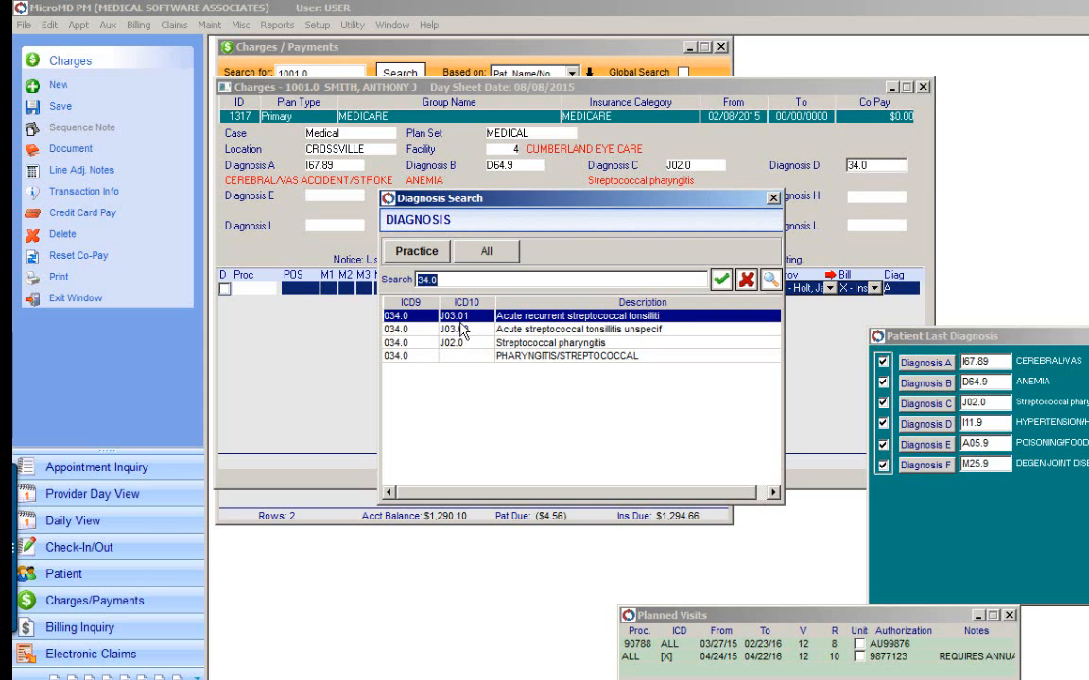
{"action": "double_click", "coordinate": [462, 356]}
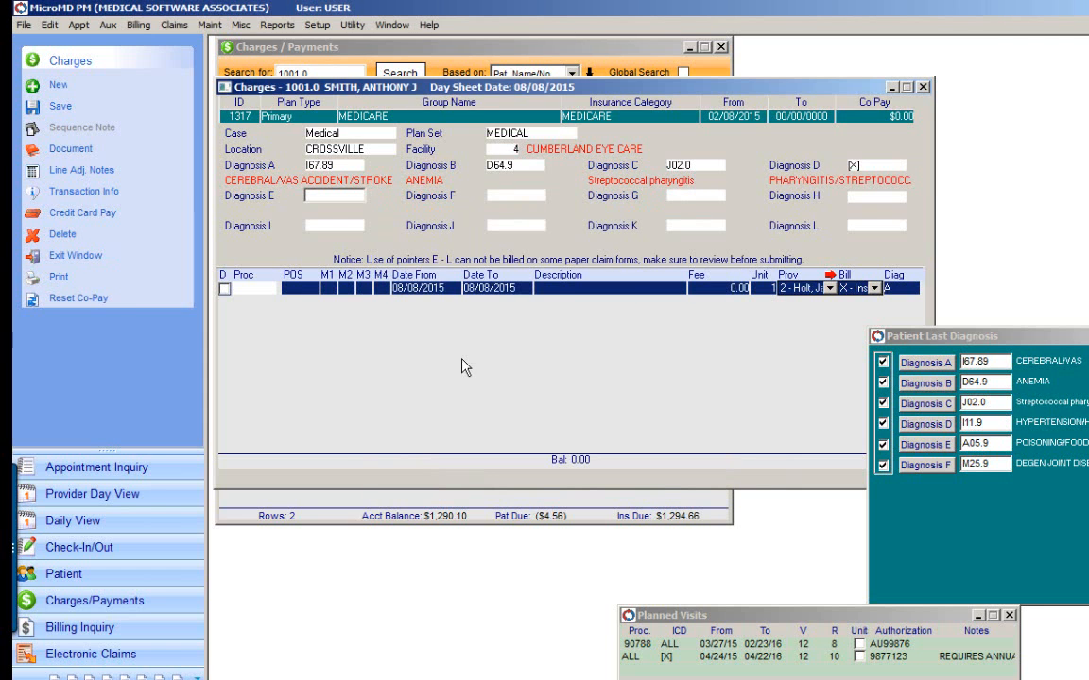
{"action": "left_click", "coordinate": [868, 171]}
{"action": "key", "text": "Delete"}
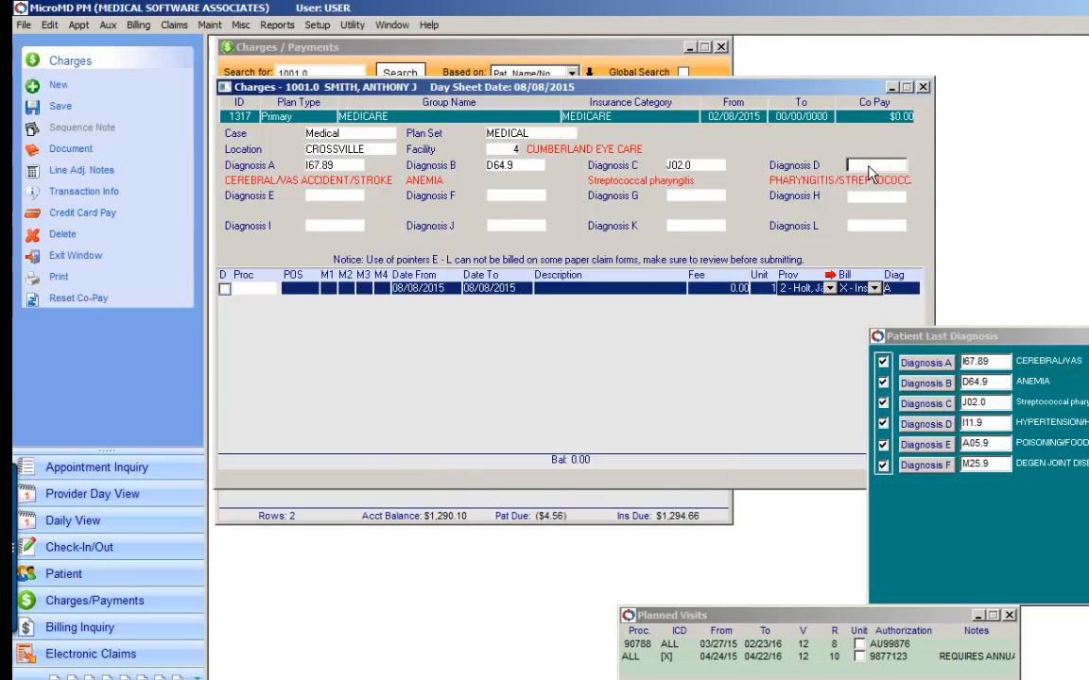
{"action": "key", "text": "Tab"}
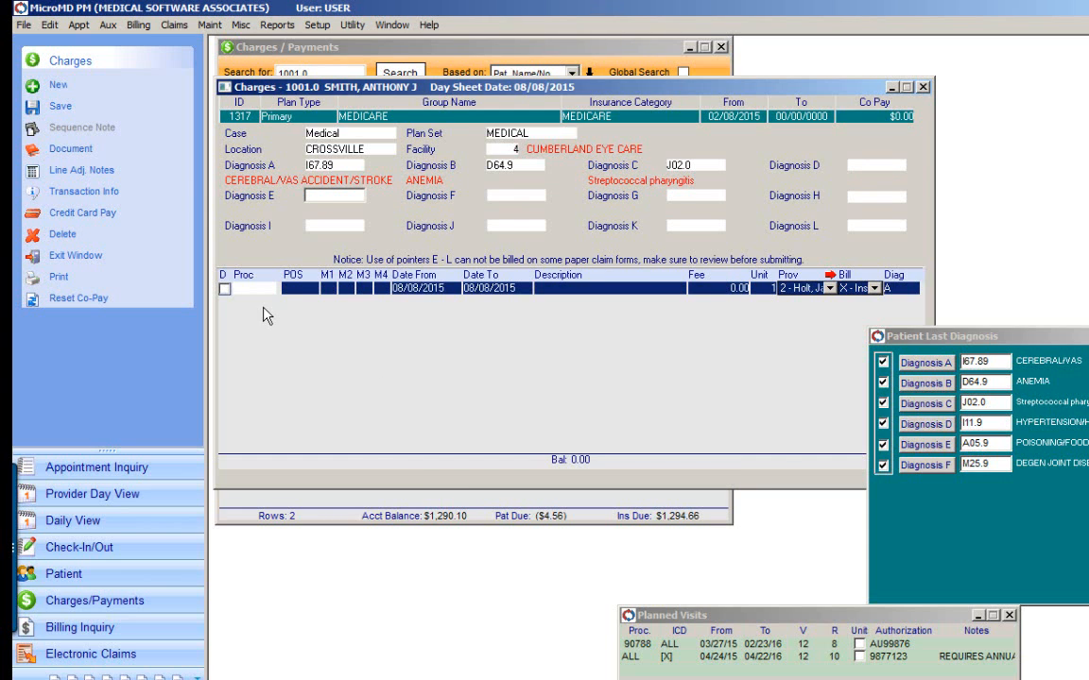
Enter procedure 99213 on the first charge line
{"action": "type", "text": "99213"}
{"action": "key", "text": "Tab"}
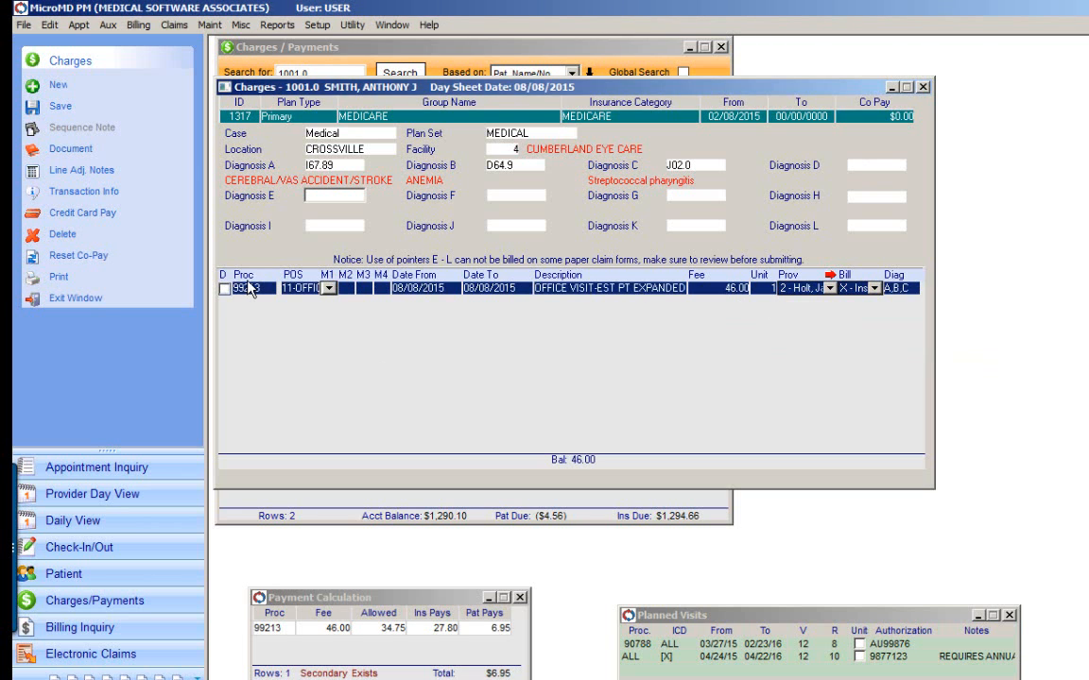
Accept the claim transaction details for the 99213 charge and close the patient's posting sequences and the charges search
{"action": "double_click", "coordinate": [248, 288]}
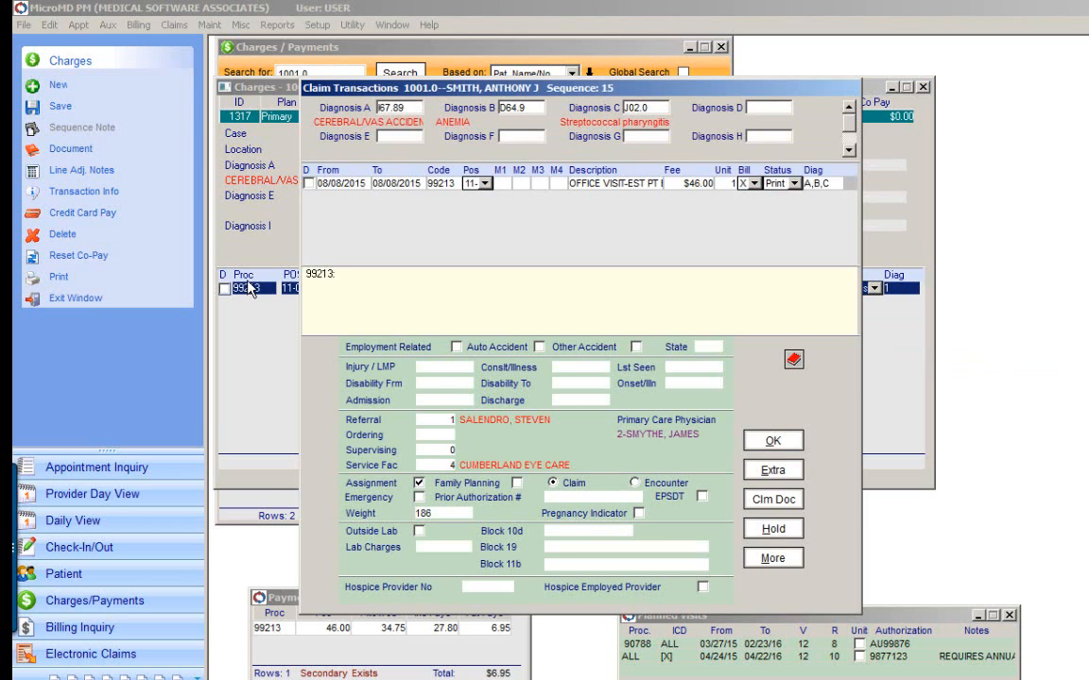
{"action": "key", "text": "alt+o"}
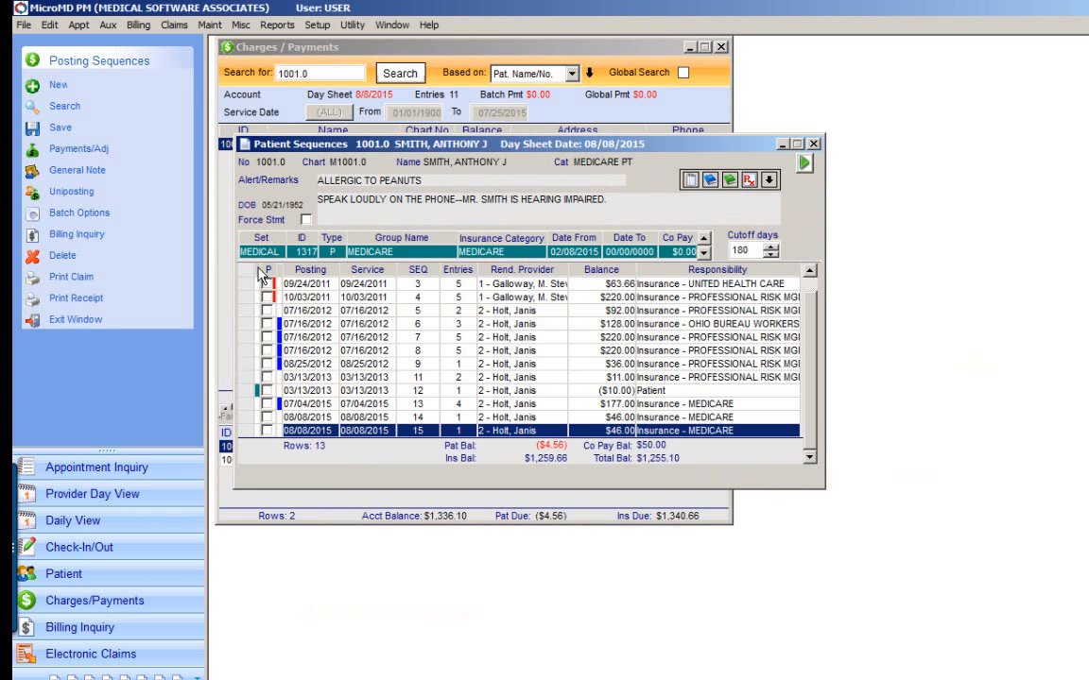
{"action": "left_click", "coordinate": [812, 144]}
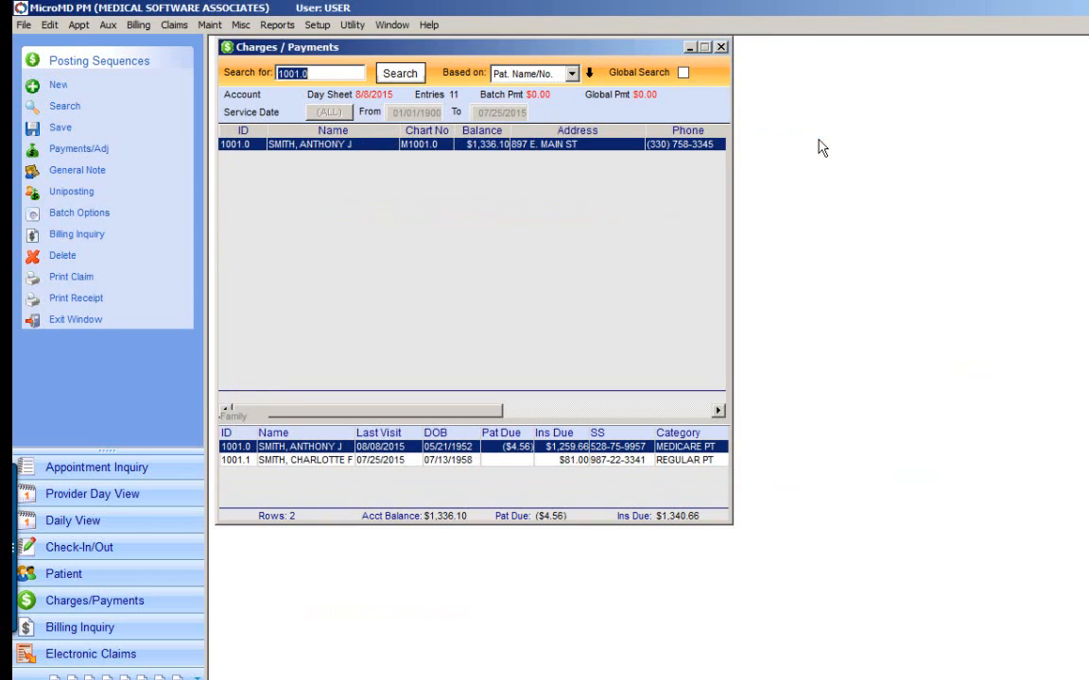
{"action": "left_click", "coordinate": [720, 46]}
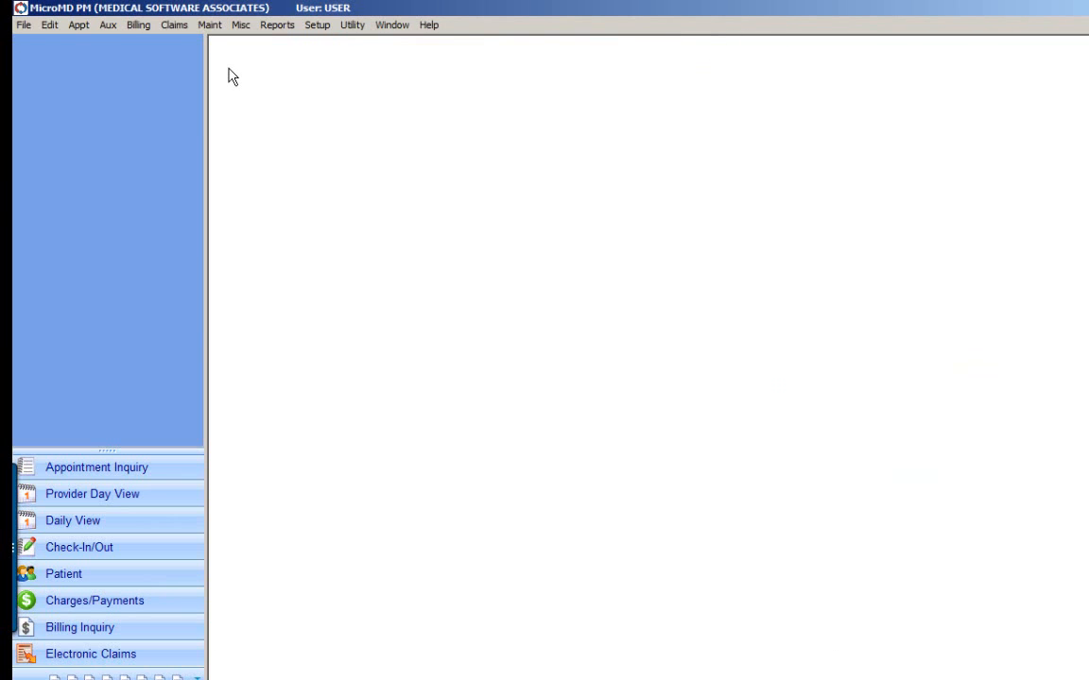
Open electronic claims processing and set the form type to Practice Insight (PRIN)
{"action": "left_click", "coordinate": [173, 26]}
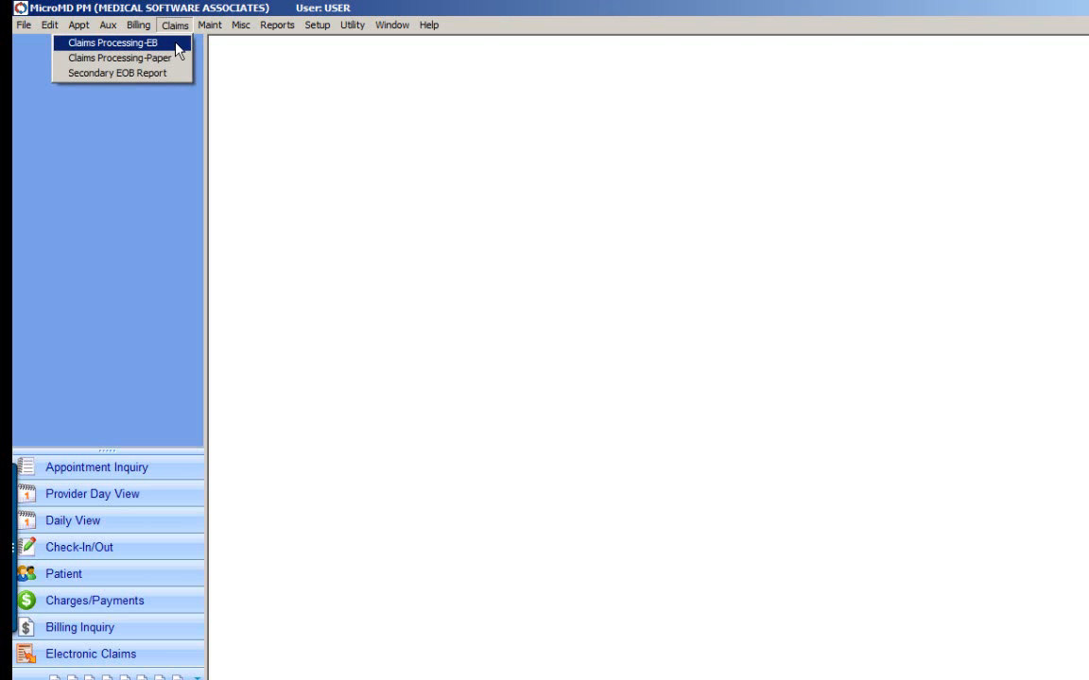
{"action": "left_click", "coordinate": [175, 44]}
{"action": "left_click", "coordinate": [548, 71]}
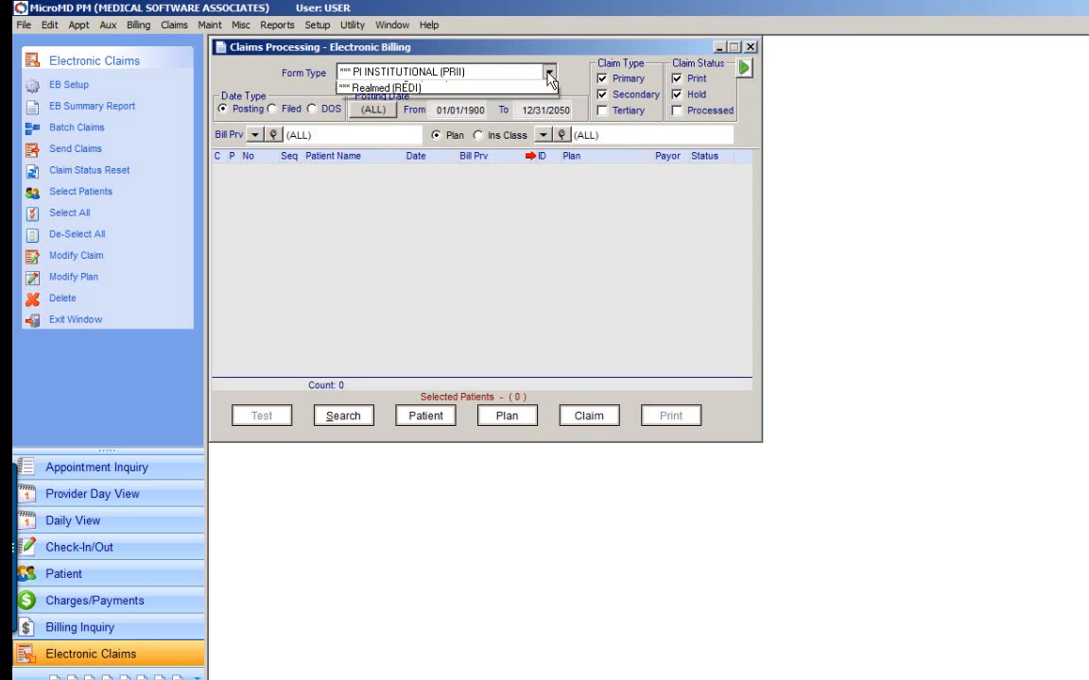
{"action": "left_click", "coordinate": [392, 102]}
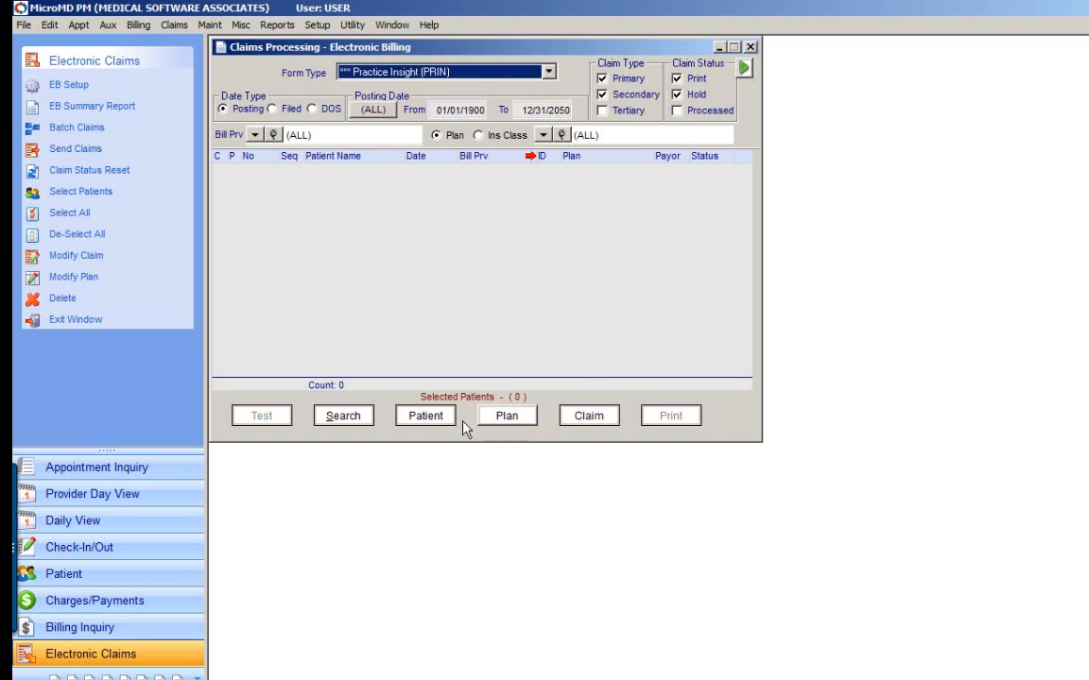
Add the patient to the claim selection by patient number and search for the patient's claims
{"action": "left_click", "coordinate": [427, 417]}
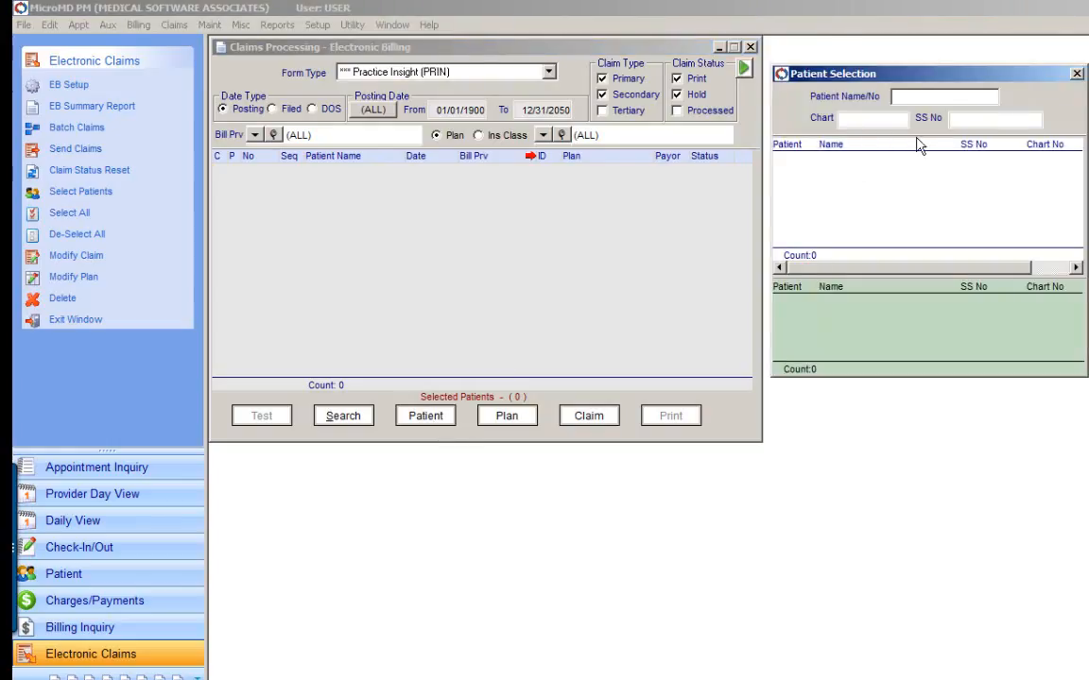
{"action": "type", "text": "1001"}
{"action": "key", "text": "Return"}
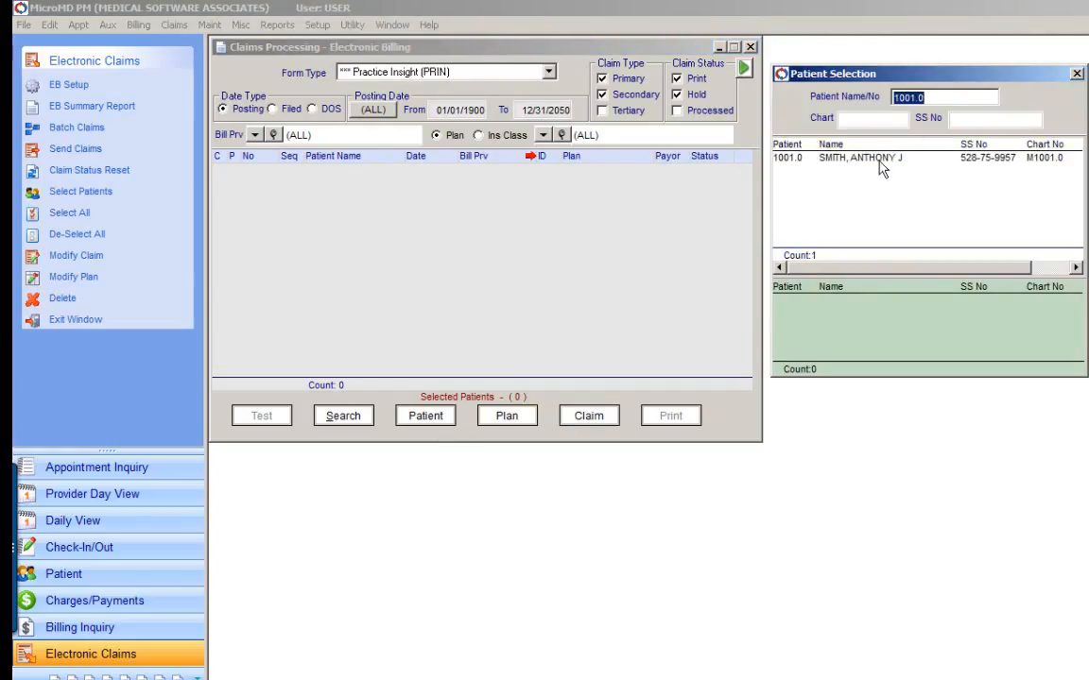
{"action": "double_click", "coordinate": [879, 159]}
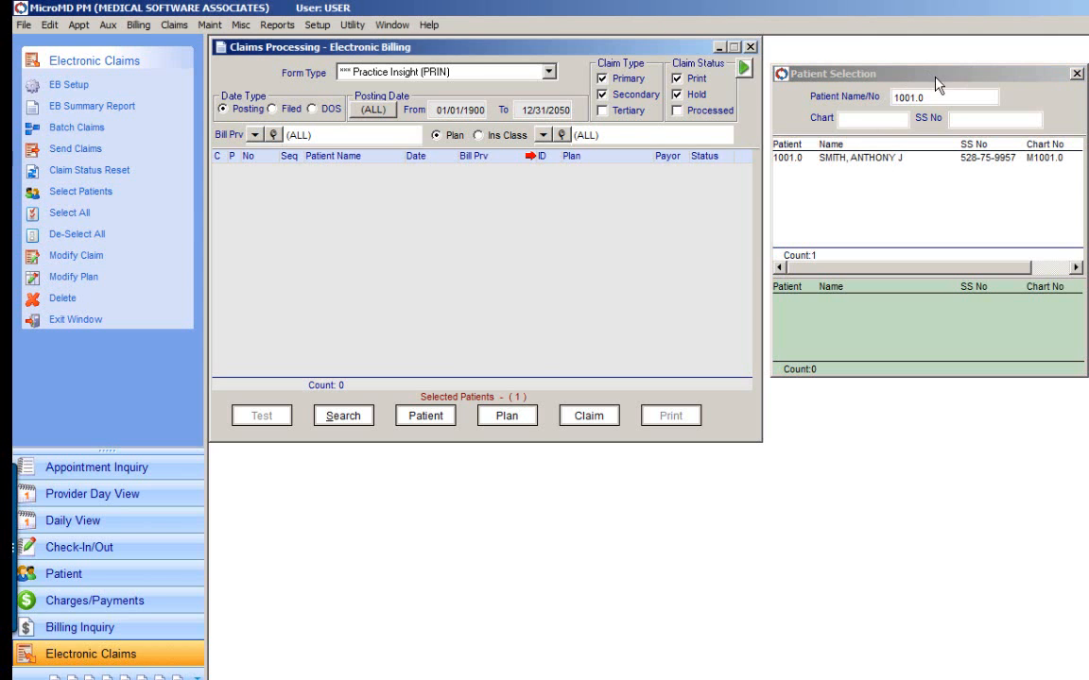
{"action": "left_click", "coordinate": [351, 420]}
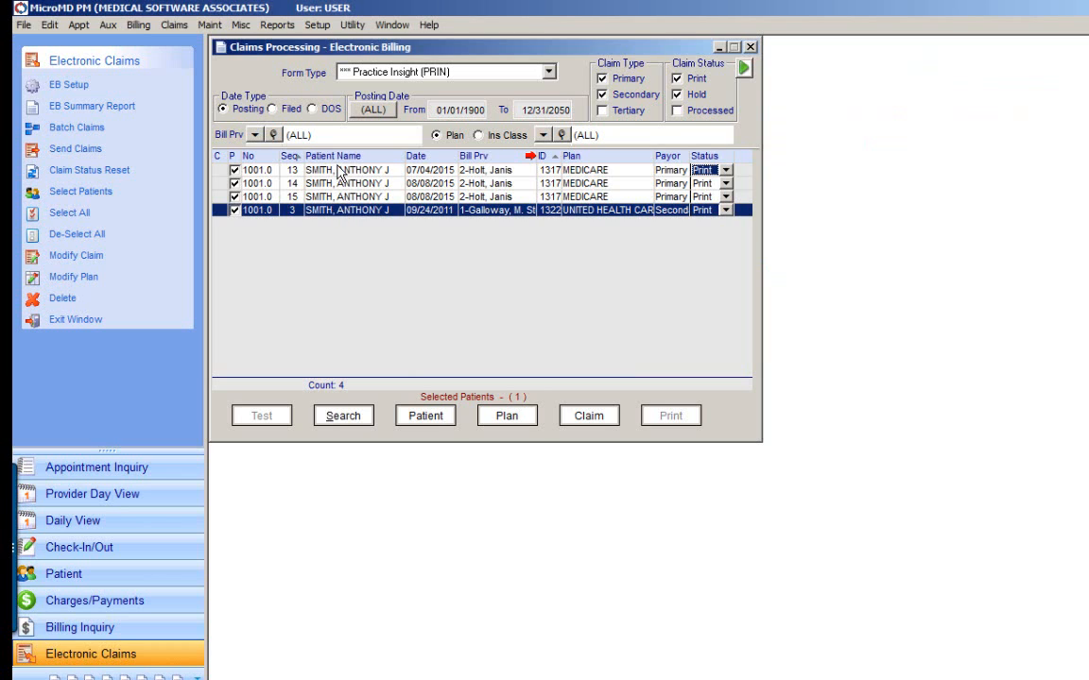
Deselect all listed claims and mark only the sequence 15 claim for processing
{"action": "left_click", "coordinate": [294, 198]}
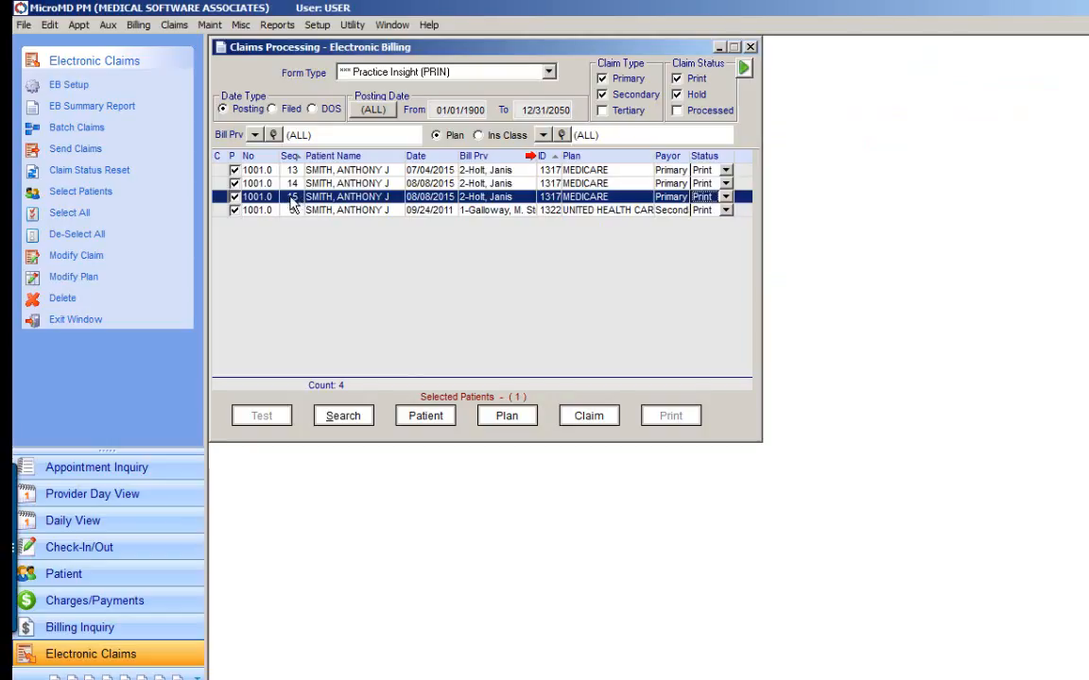
{"action": "left_click", "coordinate": [101, 235]}
{"action": "left_click", "coordinate": [234, 196]}
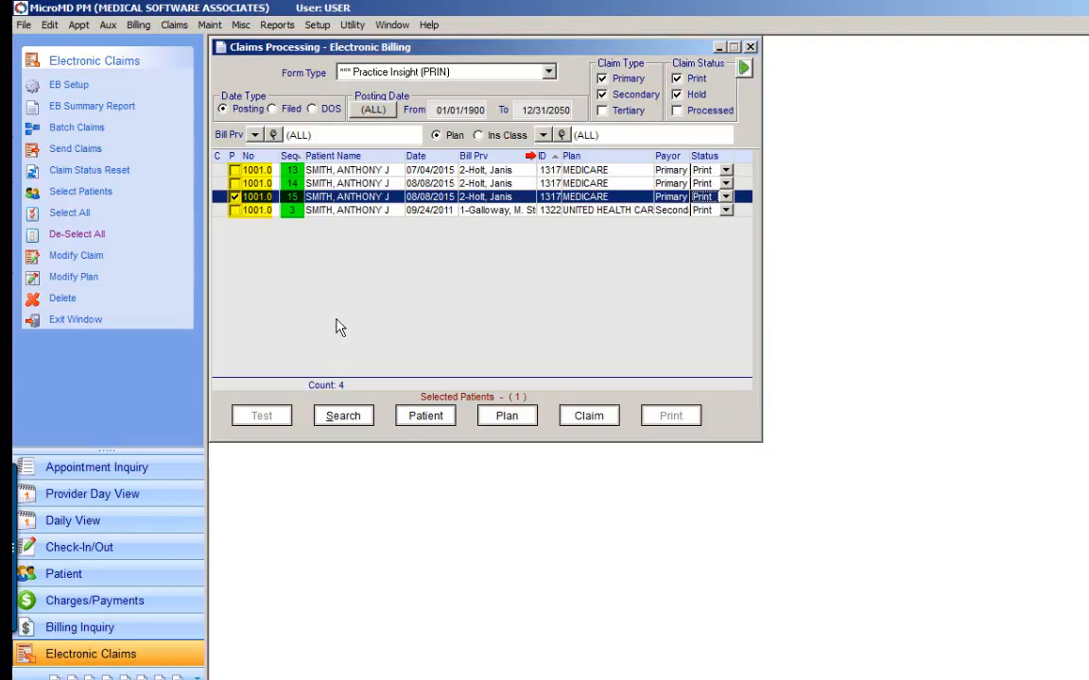
Generate the electronic billing summary report for the marked claim and print it to a file named TESTING
{"action": "left_click", "coordinate": [121, 110]}
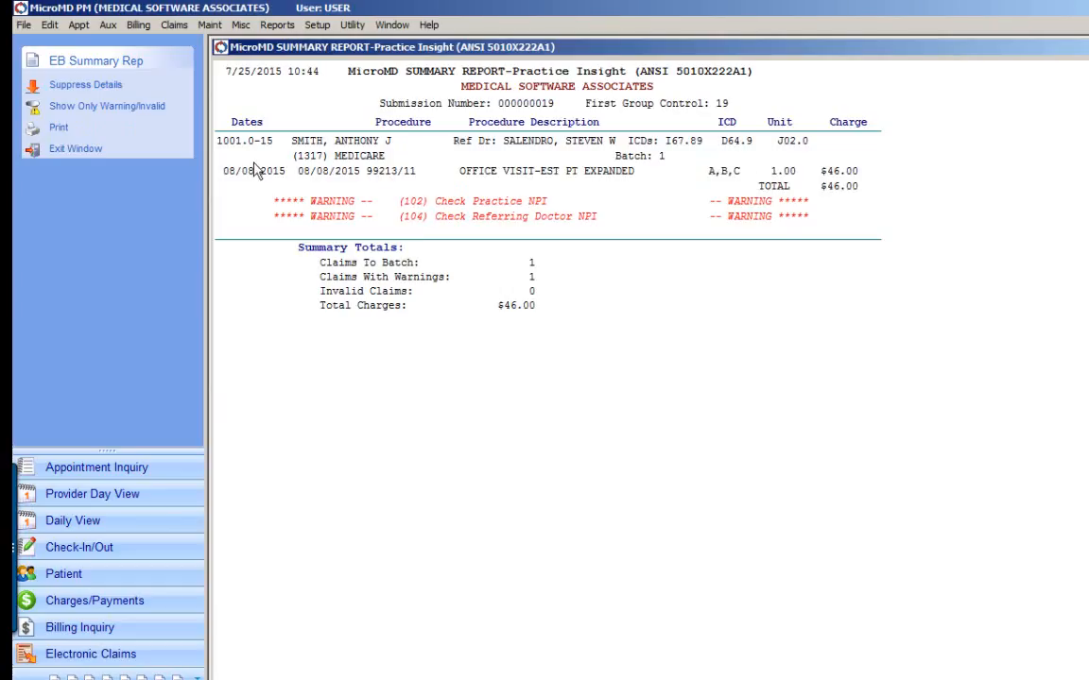
{"action": "left_click", "coordinate": [58, 129]}
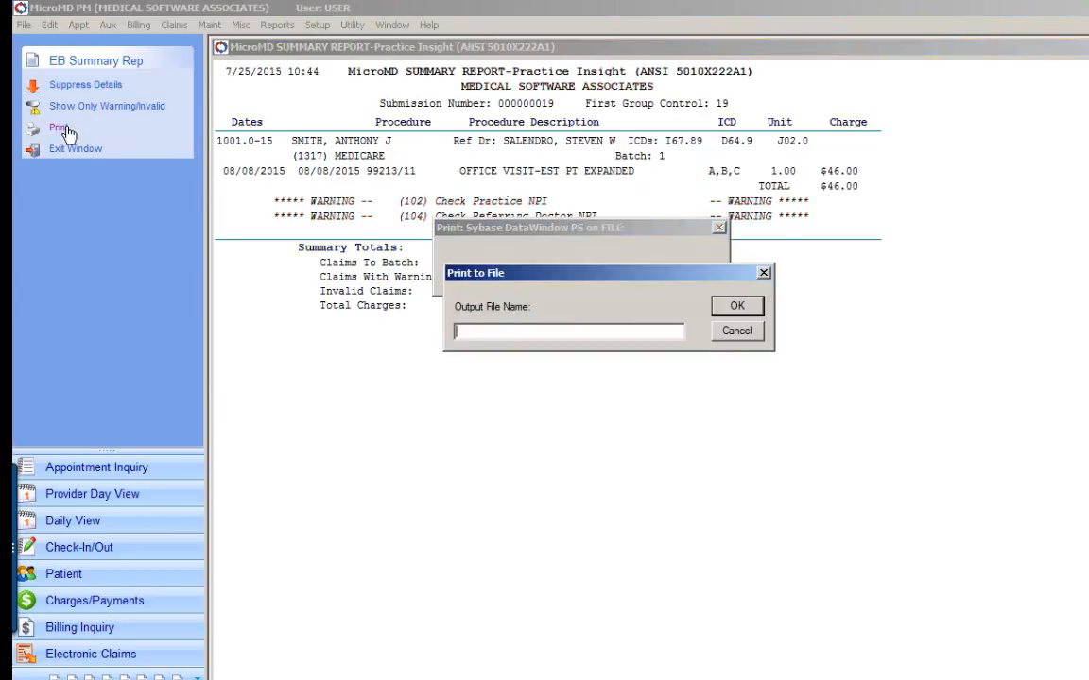
{"action": "type", "text": "TESTING"}
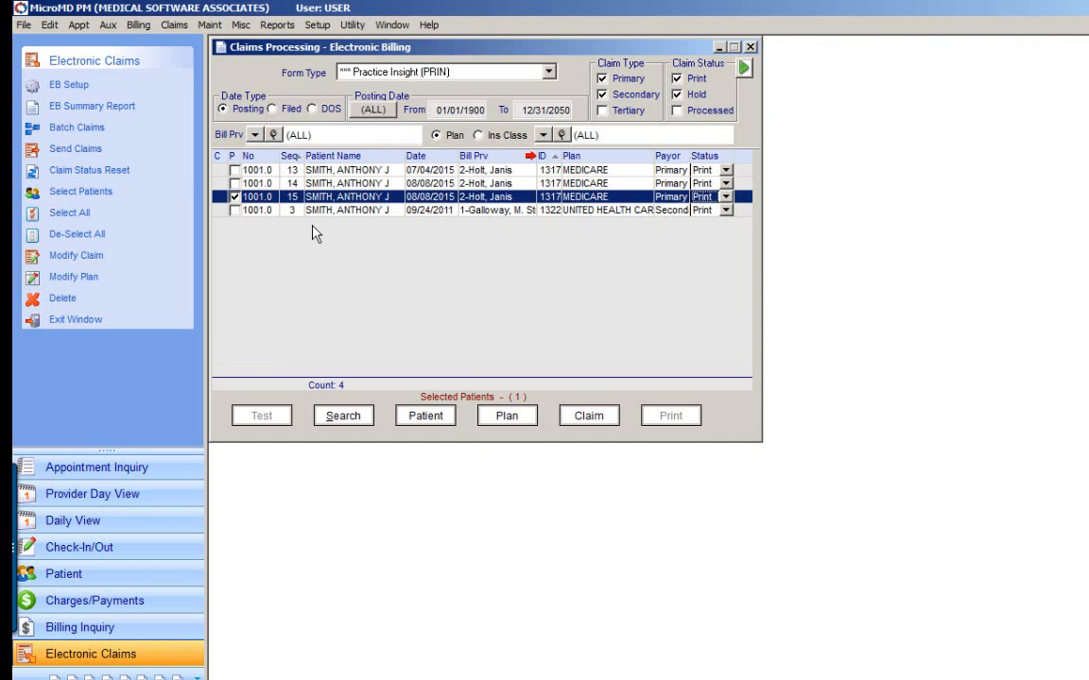
Batch the marked claim and open the claim file PRIN1.ANS from the C:\demo folder in WordPad
{"action": "left_click", "coordinate": [68, 131]}
{"action": "key", "text": "super+e"}
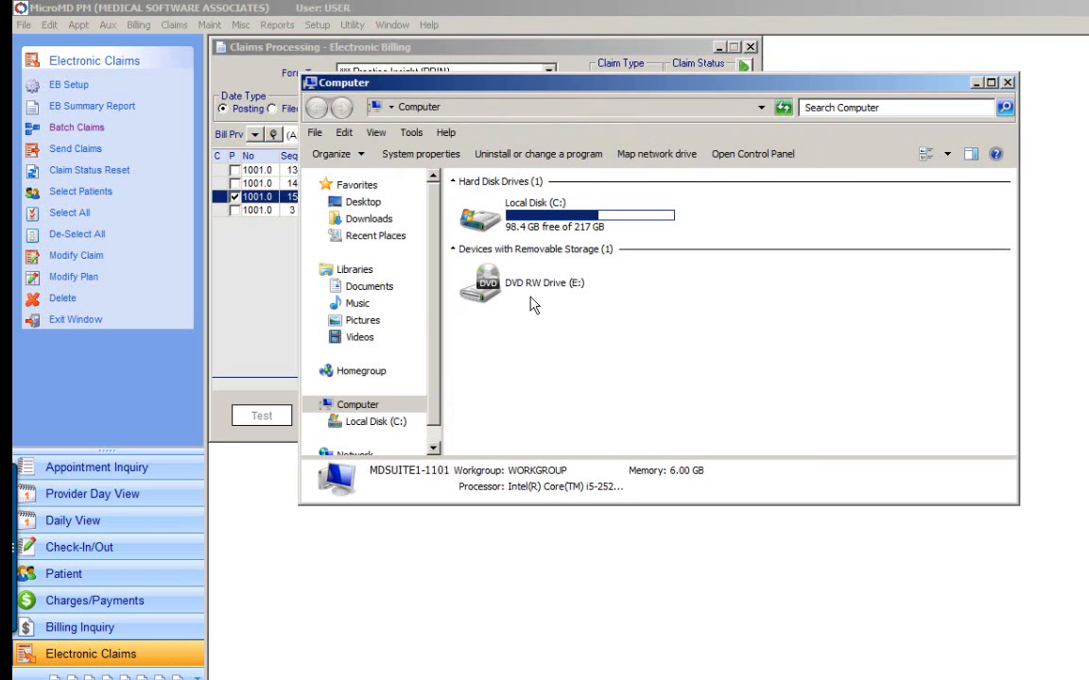
{"action": "left_click", "coordinate": [395, 423]}
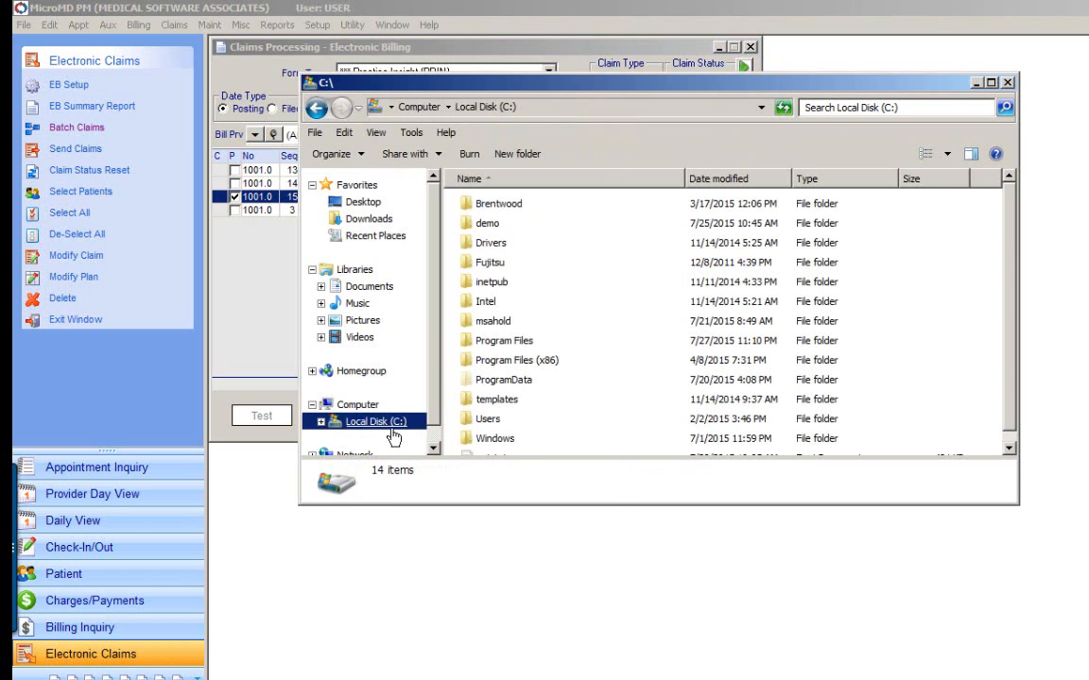
{"action": "double_click", "coordinate": [472, 224]}
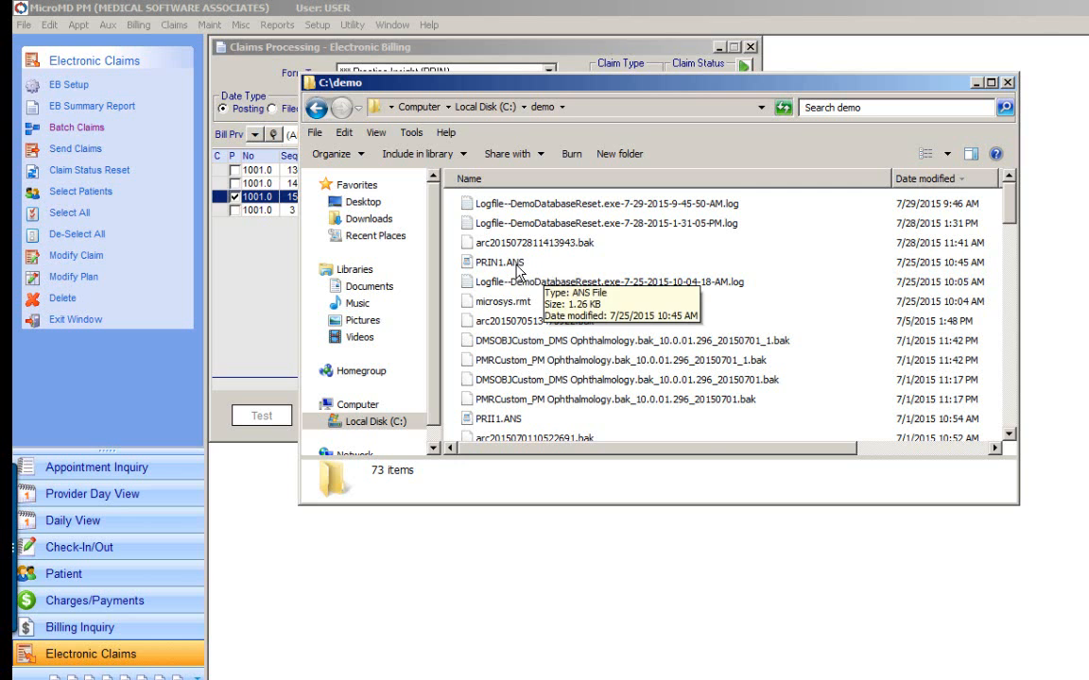
{"action": "double_click", "coordinate": [500, 263]}
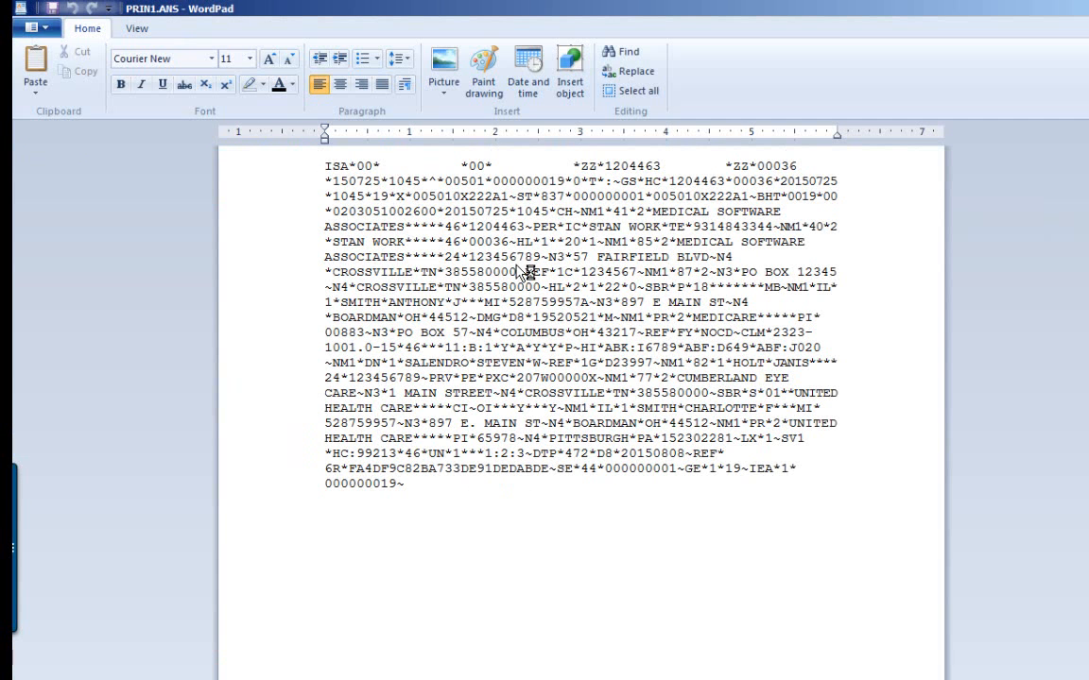
Find J02 in the claim file, highlight the diagnosis codes from I6789 through J020, and close the file
{"action": "key", "text": "ctrl+f"}
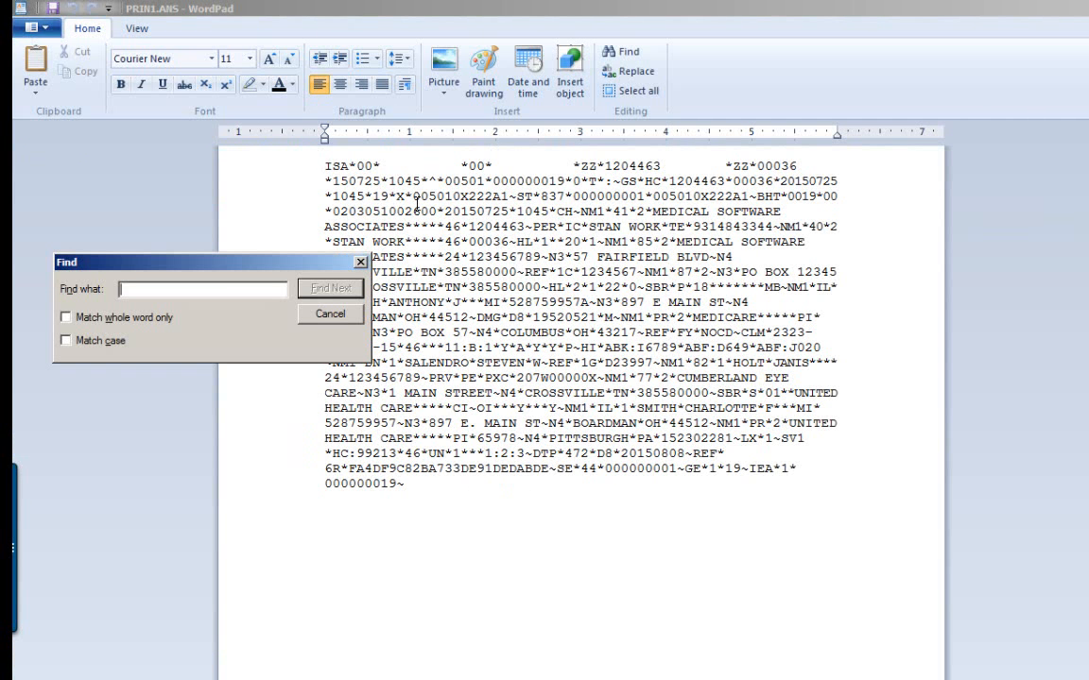
{"action": "type", "text": "J"}
{"action": "key", "text": "BackSpace"}
{"action": "type", "text": "J02"}
{"action": "key", "text": "Return"}
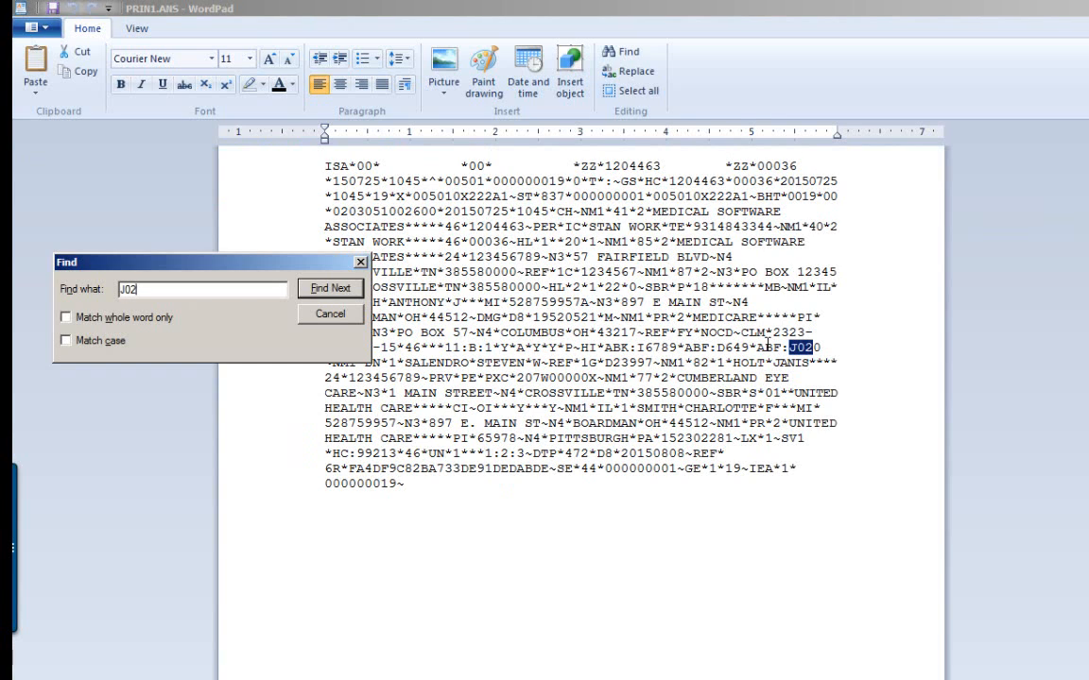
{"action": "left_click", "coordinate": [639, 348]}
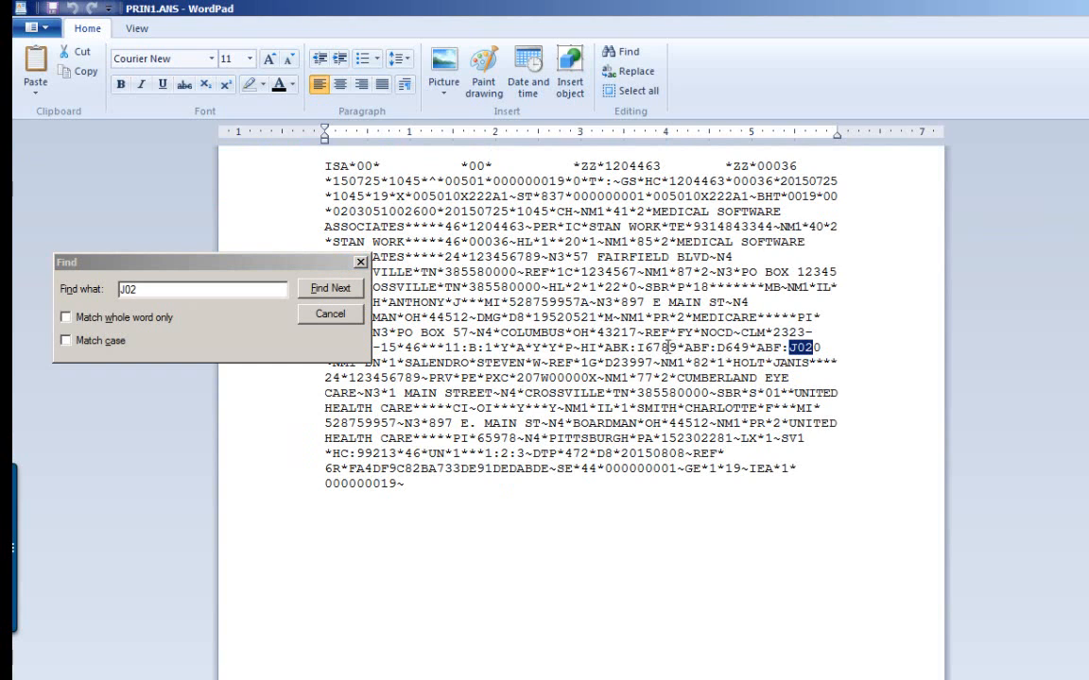
{"action": "left_click", "coordinate": [639, 348]}
{"action": "left_click_drag", "start_coordinate": [639, 347], "coordinate": [820, 348]}
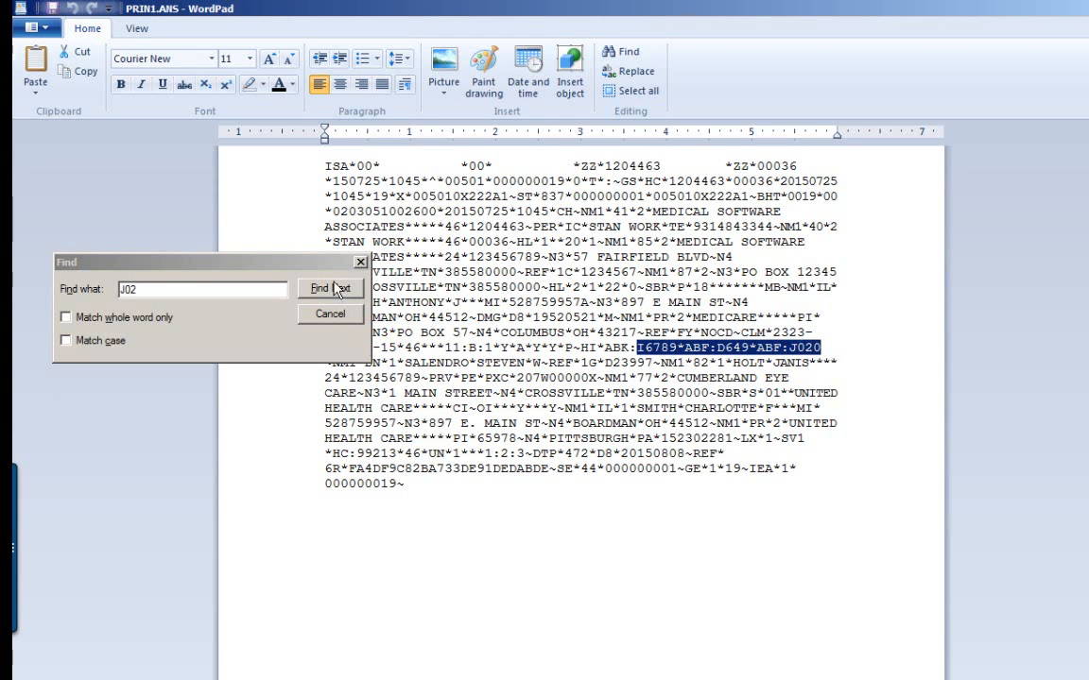
{"action": "left_click", "coordinate": [360, 264]}
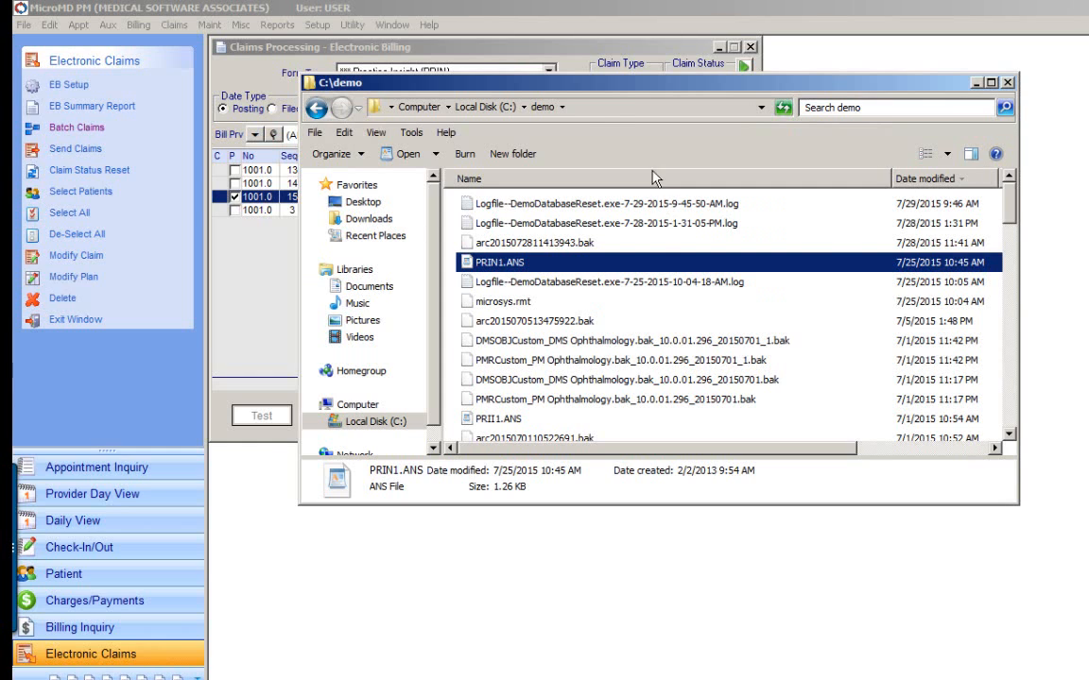
Check the open folder's full path, close the folder, and view the HyperACCESS path in the electronic billing setup
{"action": "left_click", "coordinate": [624, 107]}
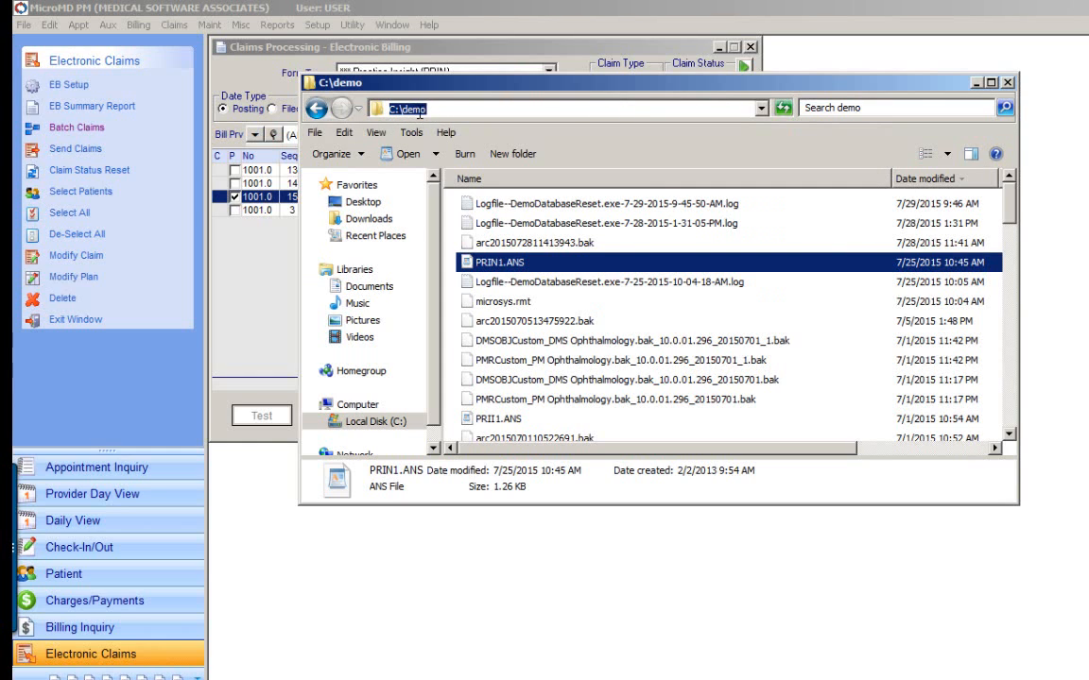
{"action": "left_click", "coordinate": [1007, 82]}
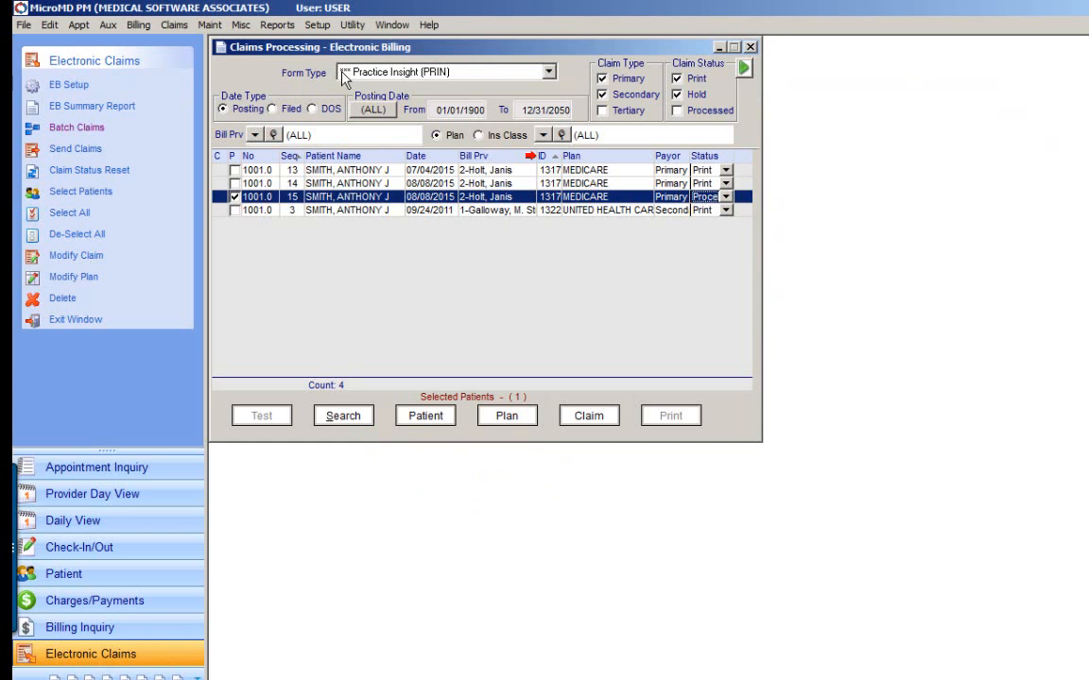
{"action": "left_click", "coordinate": [71, 85]}
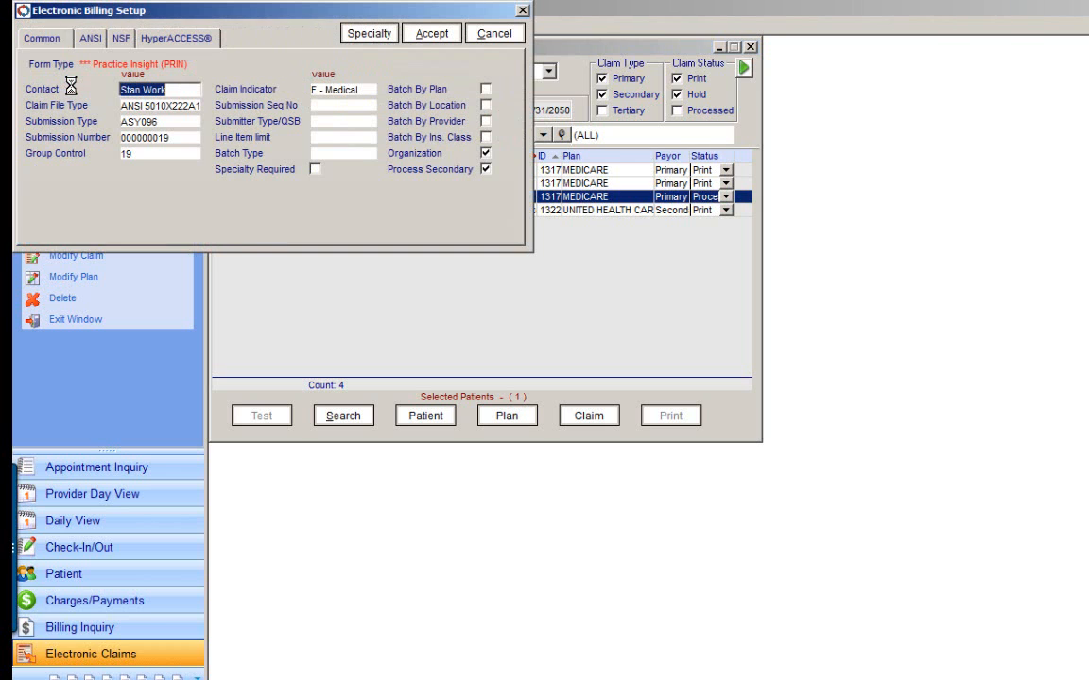
{"action": "left_click", "coordinate": [166, 39]}
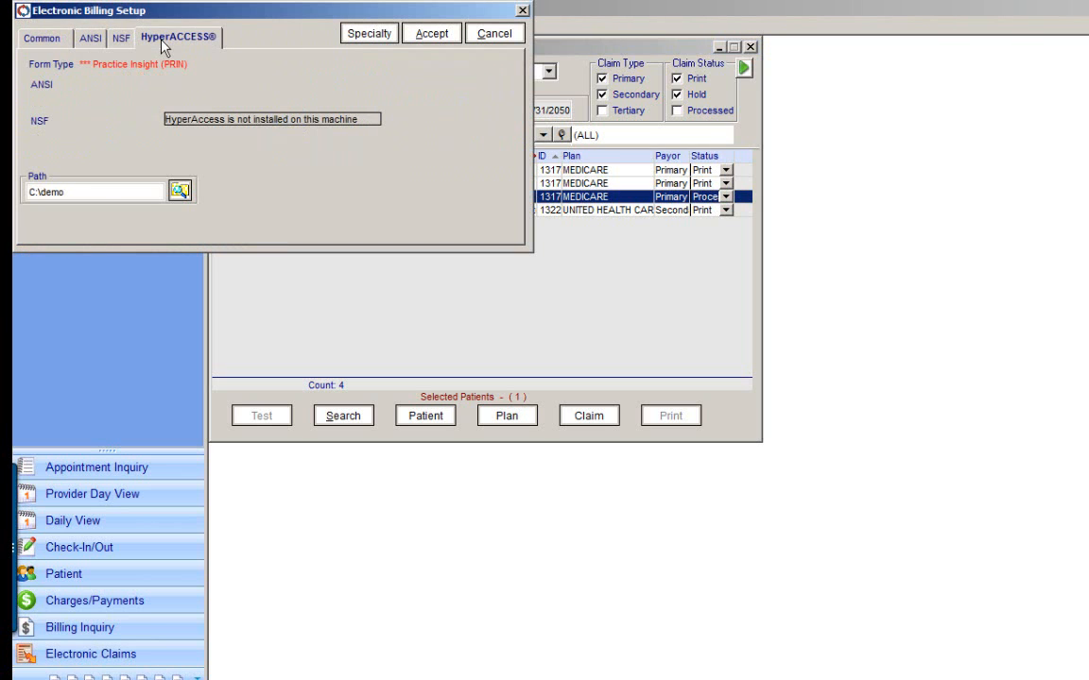
Copy the C:\demo path from the electronic billing setup and paste it into the Windows Start search
{"action": "left_click", "coordinate": [95, 194]}
{"action": "left_click_drag", "start_coordinate": [94, 193], "coordinate": [15, 190]}
{"action": "key", "text": "ctrl+c"}
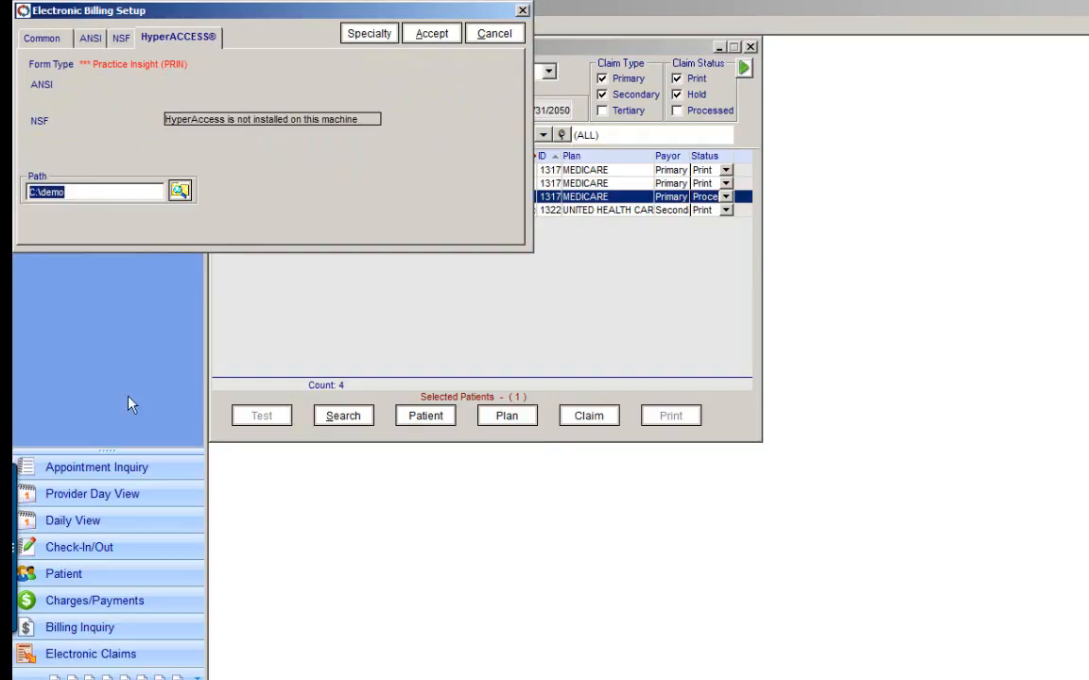
{"action": "left_click", "coordinate": [57, 675]}
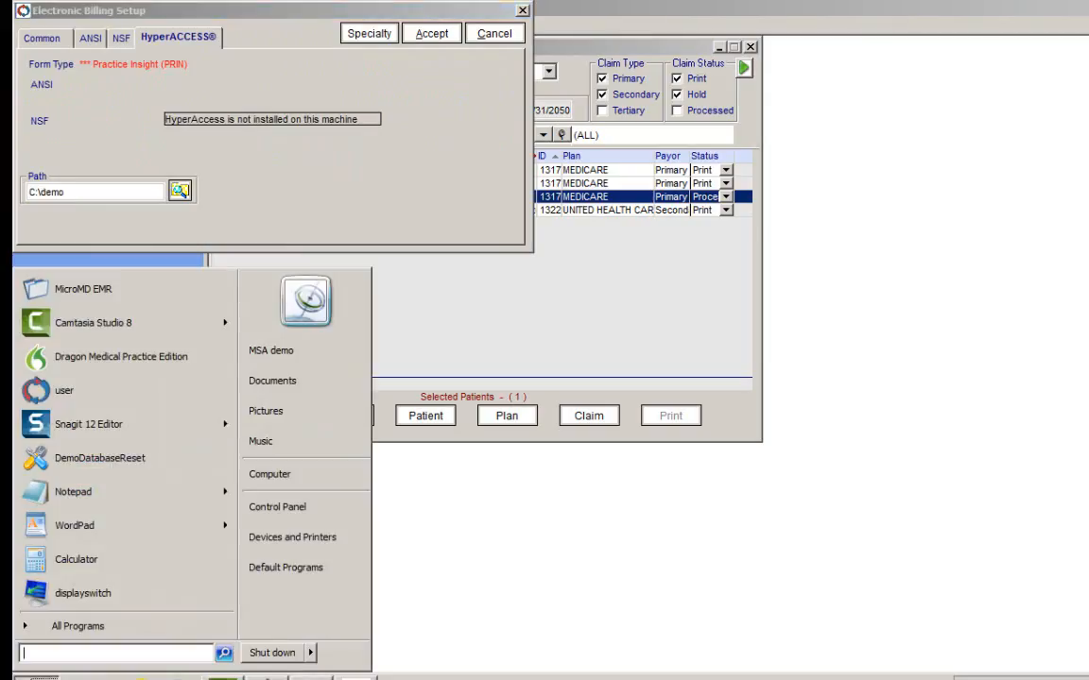
{"action": "key", "text": "ctrl+v"}
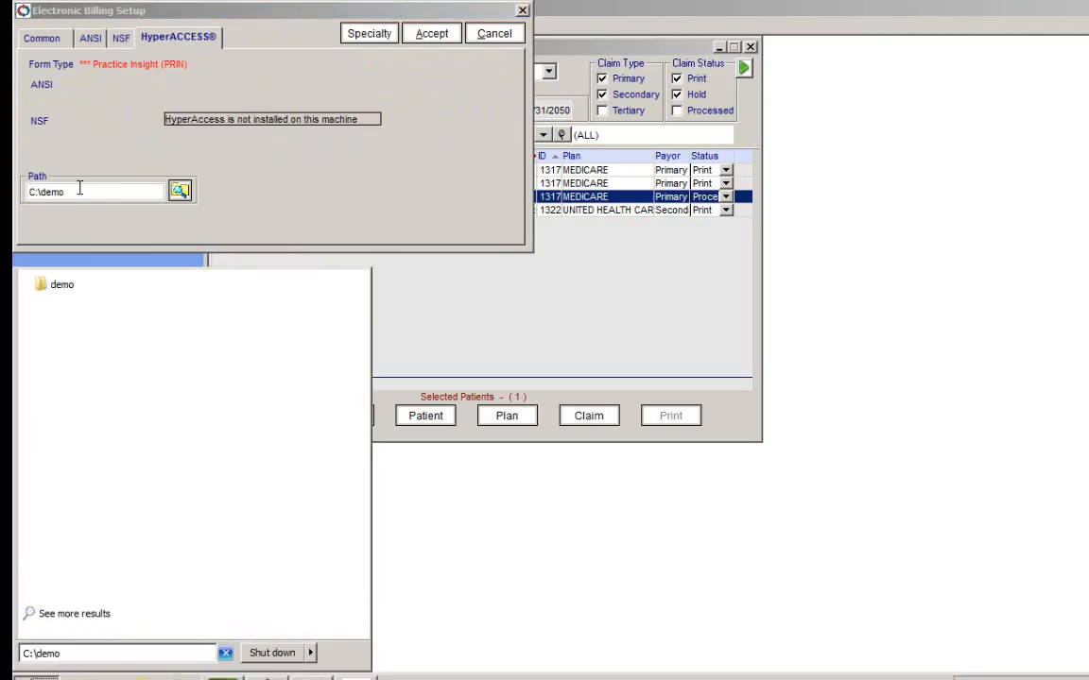
Copy the C:\demo setup path once more and search for that folder from the Windows Start search
{"action": "left_click_drag", "start_coordinate": [79, 189], "coordinate": [13, 192]}
{"action": "key", "text": "ctrl+c"}
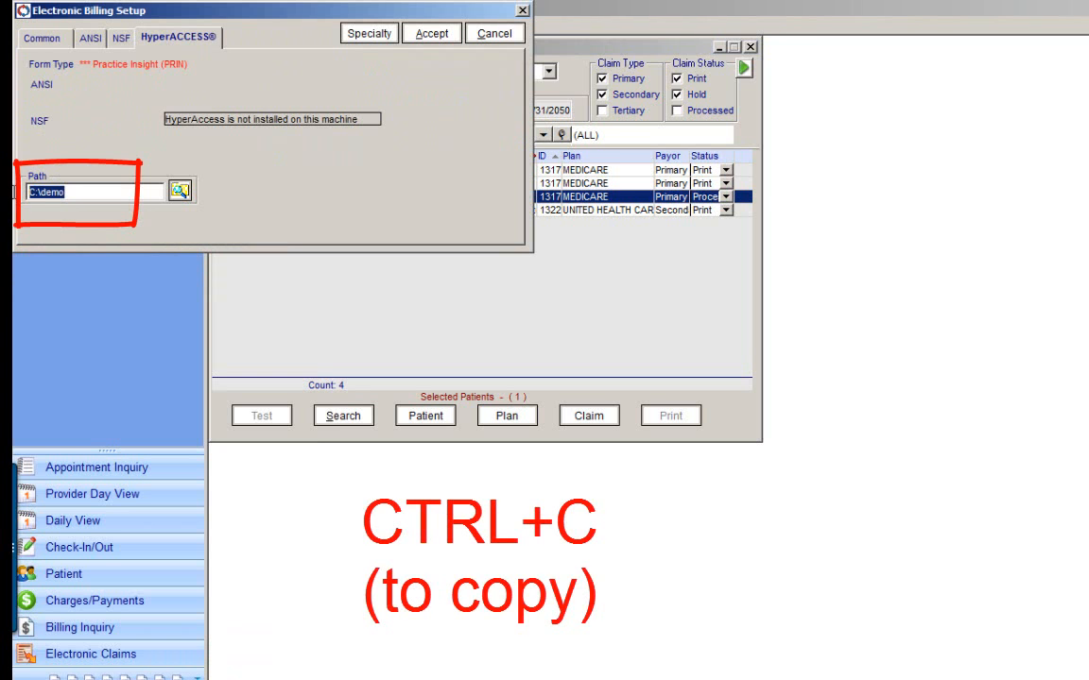
{"action": "left_click", "coordinate": [21, 666]}
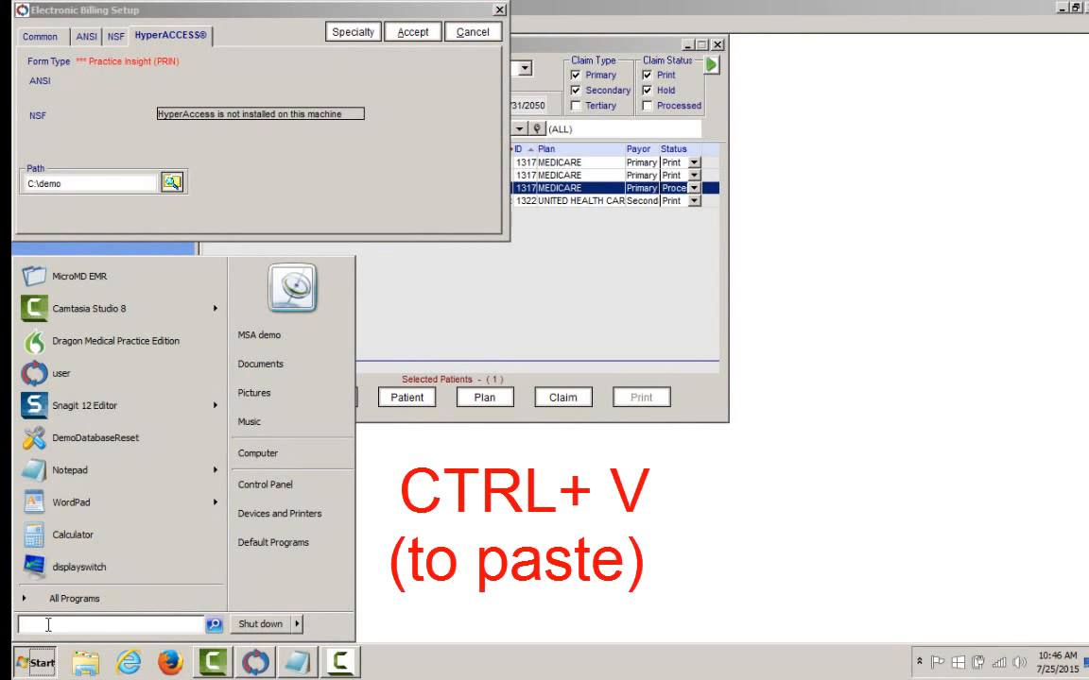
{"action": "key", "text": "ctrl+v"}
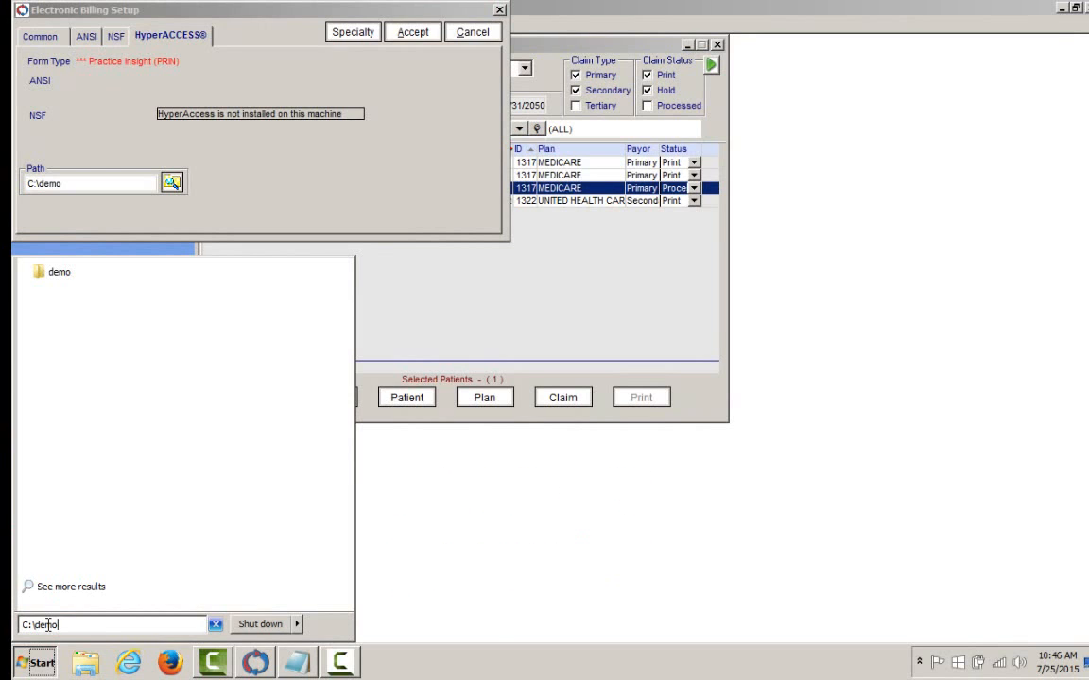
Clear the Windows Start search, enter C:\demo and open that folder
{"action": "key", "text": "BackSpace"}
{"action": "key", "text": "BackSpace"}
{"action": "key", "text": "BackSpace"}
{"action": "key", "text": "BackSpace"}
{"action": "key", "text": "BackSpace"}
{"action": "key", "text": "BackSpace"}
{"action": "key", "text": "BackSpace"}
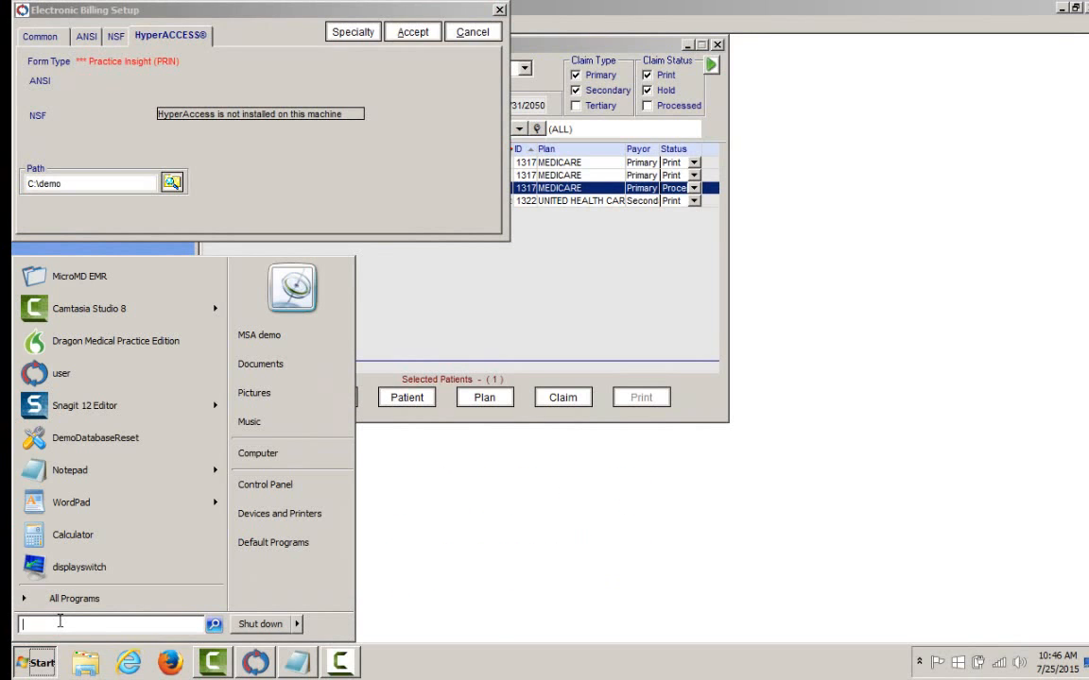
{"action": "type", "text": "c"}
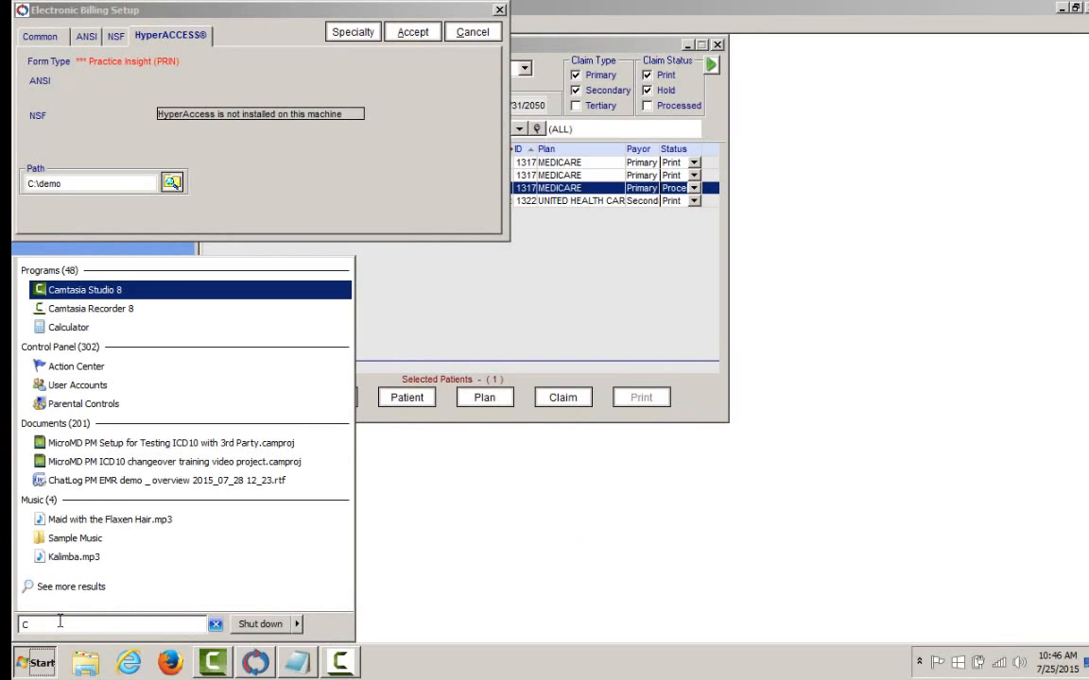
{"action": "type", "text": ":\\demo"}
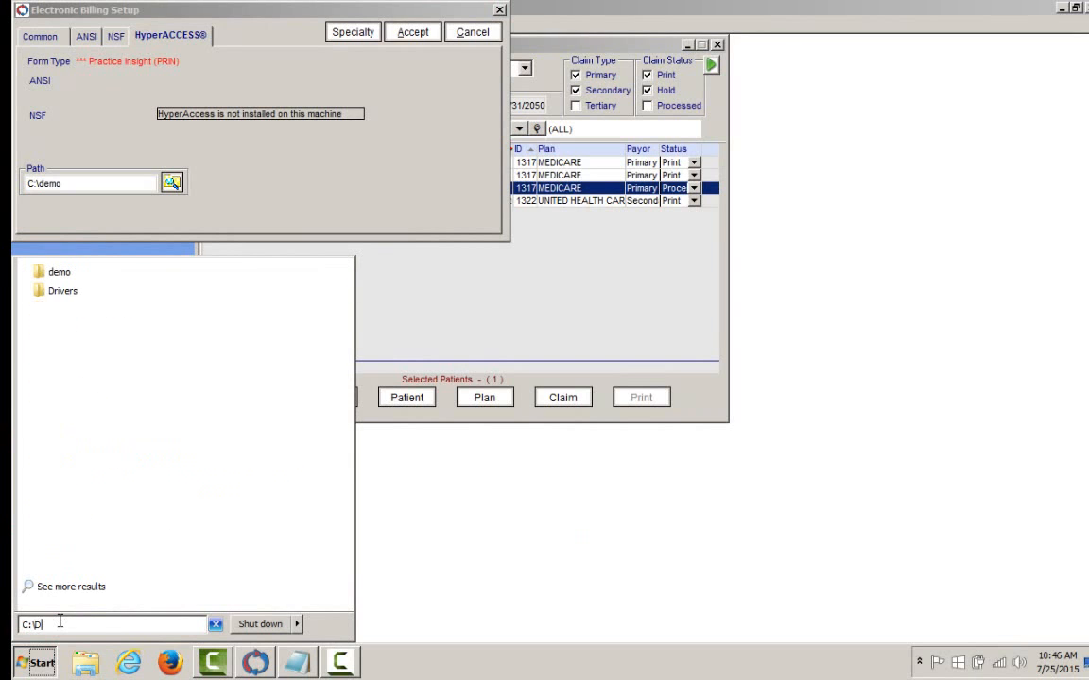
{"action": "key", "text": "Return"}
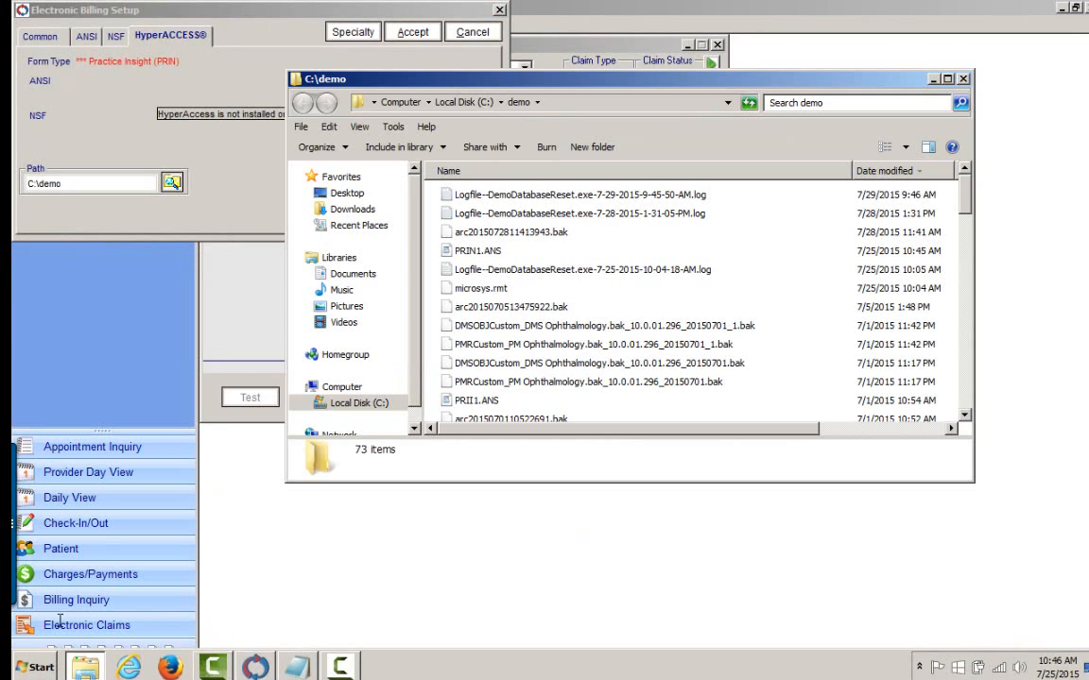
Check the PRIN1.ANS claim file's modified date in the folder, then cancel the electronic billing setup and close the claims processing window
{"action": "left_click", "coordinate": [463, 251]}
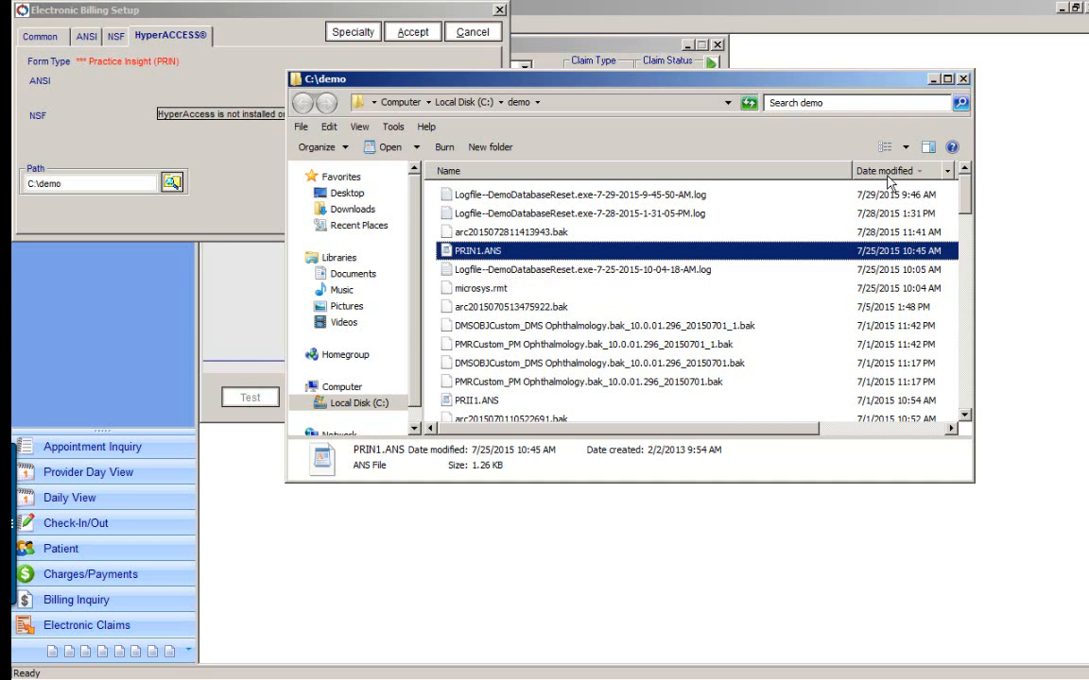
{"action": "double_click", "coordinate": [889, 251]}
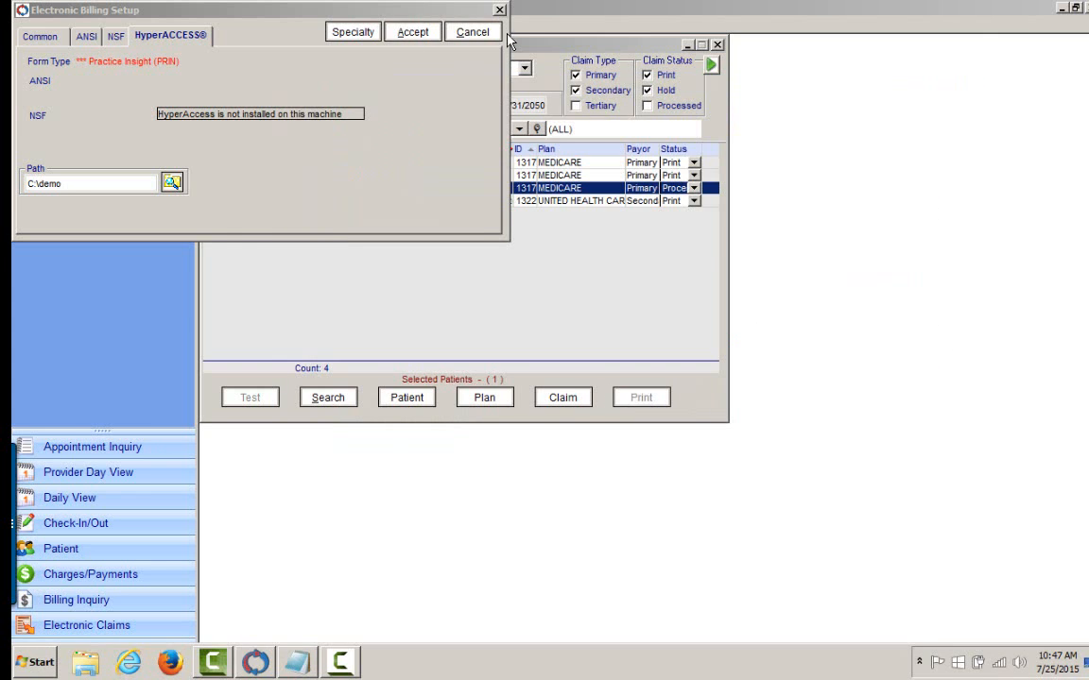
{"action": "left_click", "coordinate": [482, 34]}
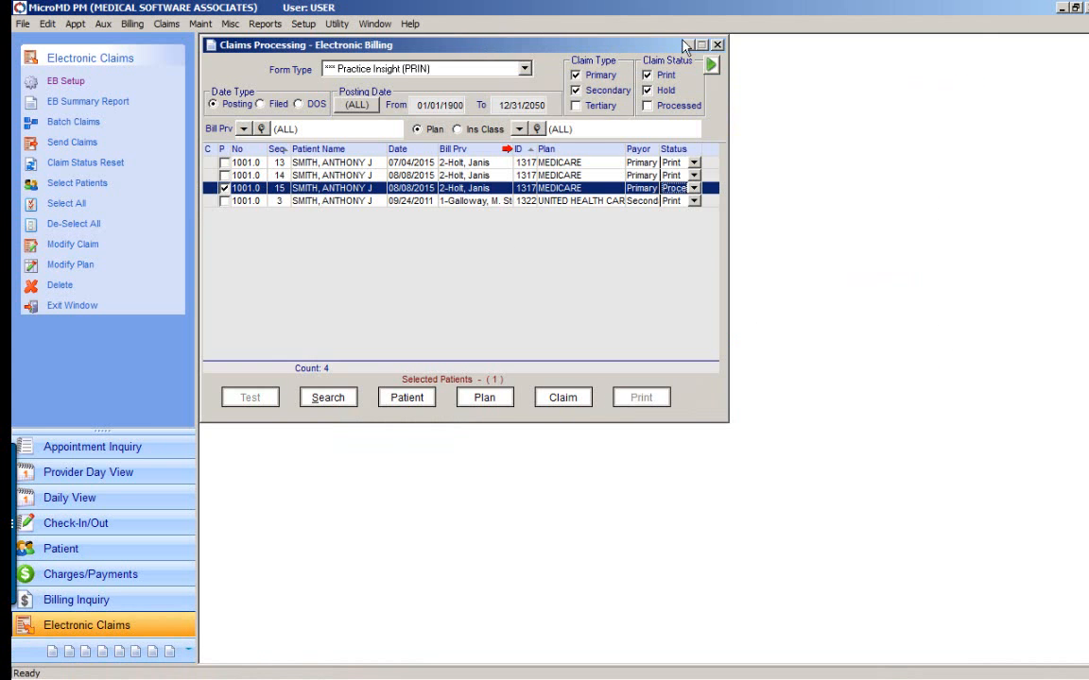
{"action": "left_click", "coordinate": [716, 45]}
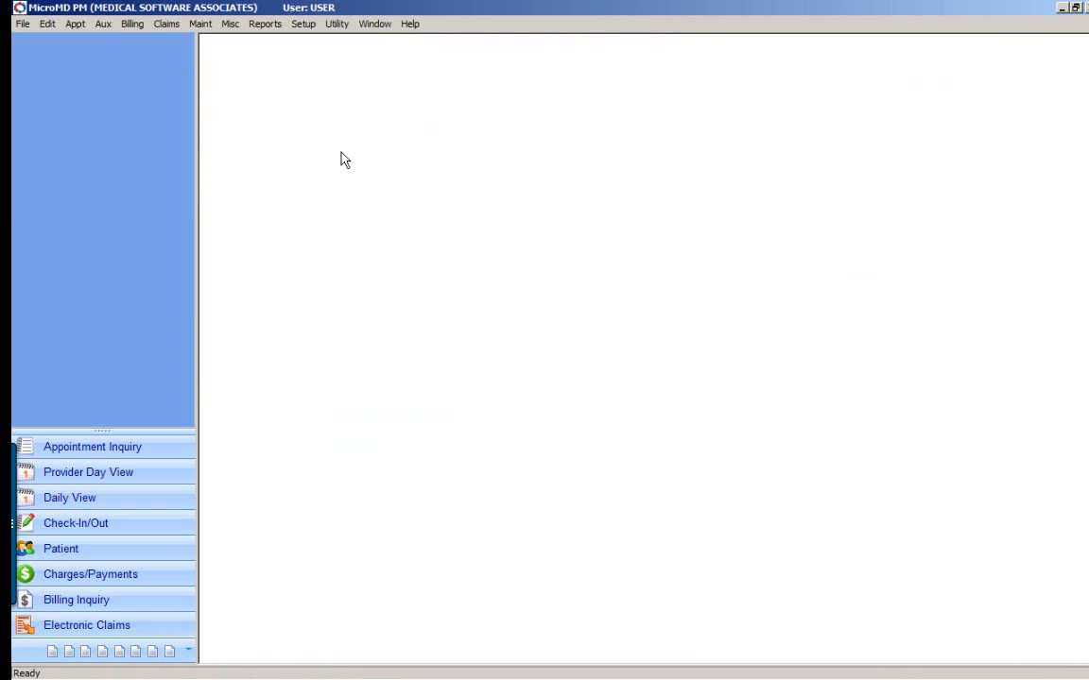
Open the system preferences and set the ICD10 Changeover date to today's date, 07/25/2015
{"action": "left_click", "coordinate": [306, 27]}
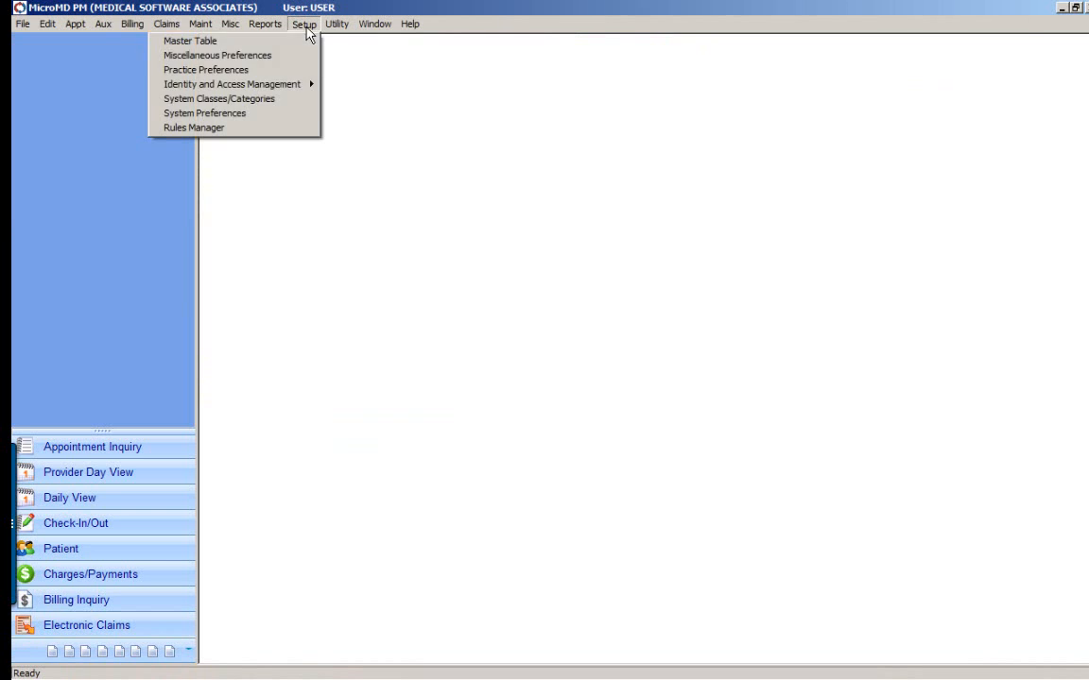
{"action": "left_click", "coordinate": [285, 114]}
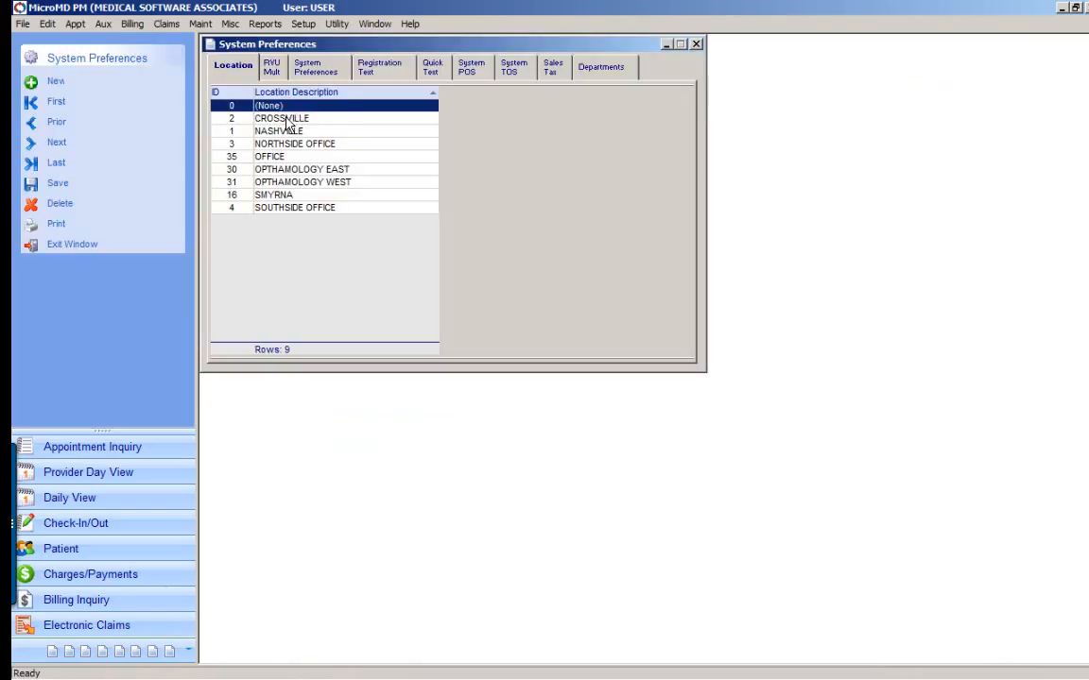
{"action": "left_click", "coordinate": [334, 79]}
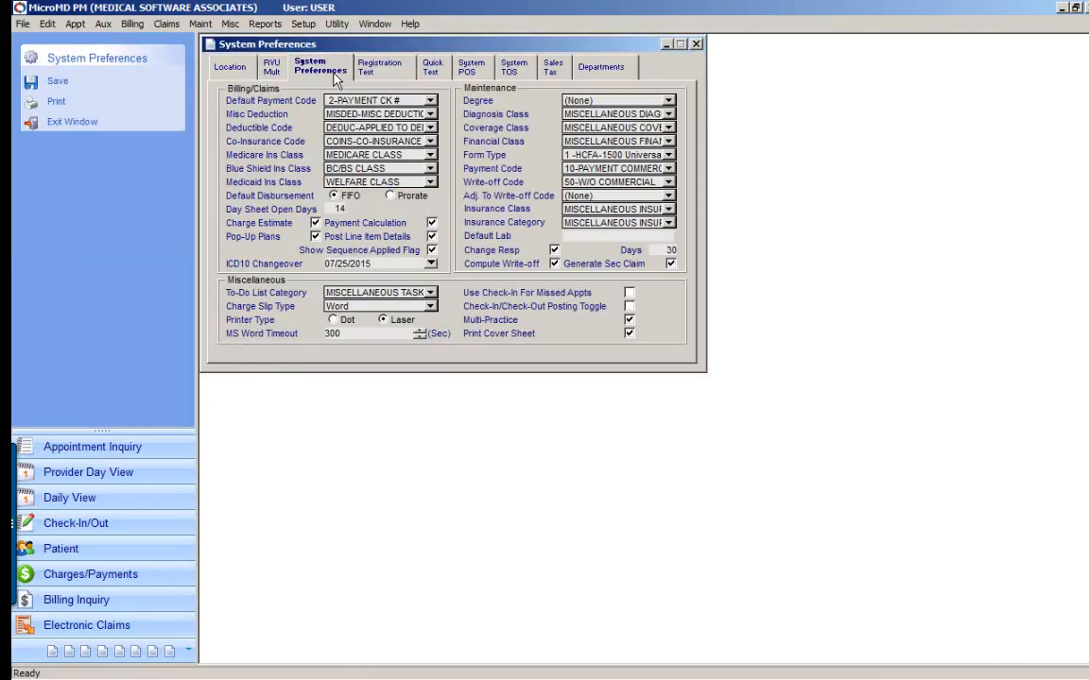
{"action": "left_click", "coordinate": [430, 264]}
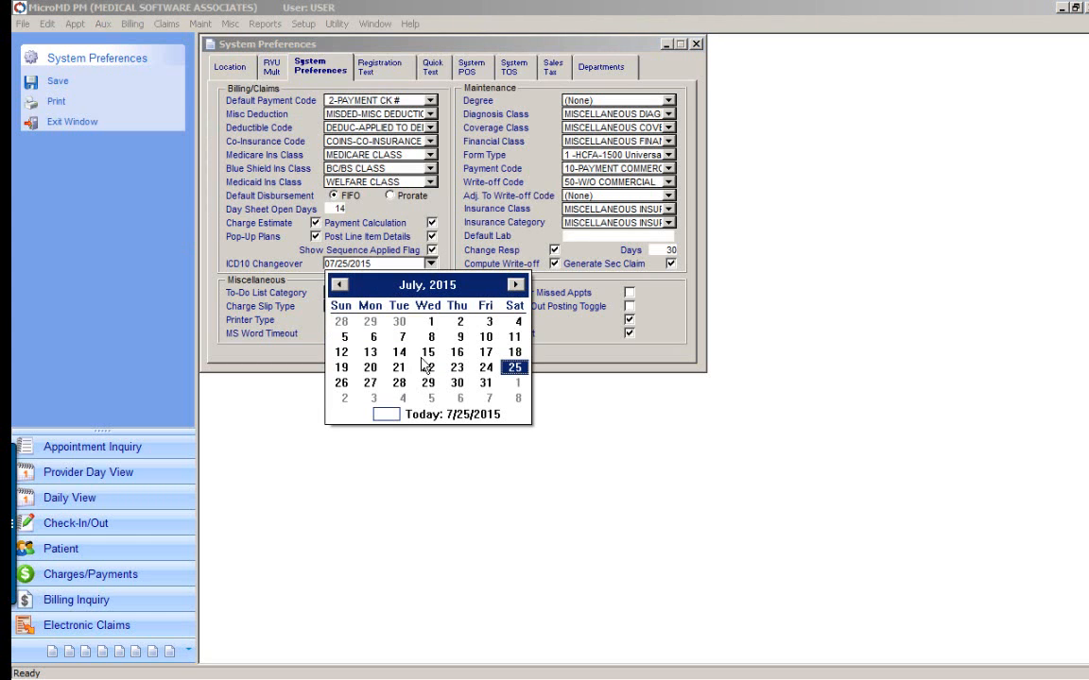
{"action": "left_click", "coordinate": [464, 416]}
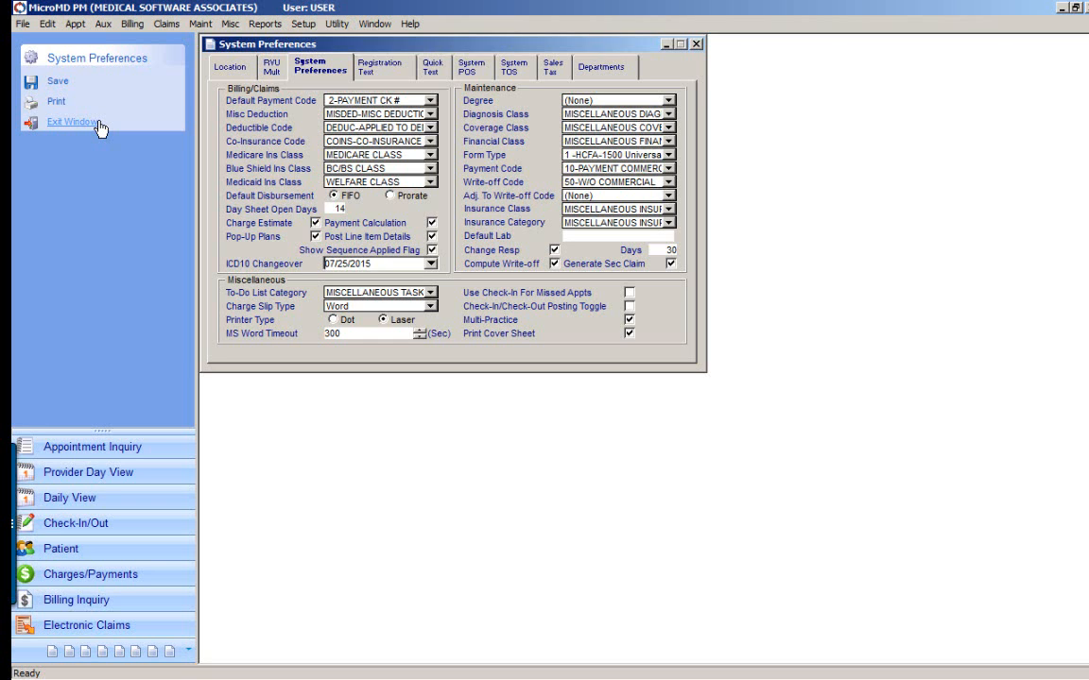
Set the ICD10 Changeover date to 10/01/2015, save the system preferences and exit them
{"action": "left_click", "coordinate": [304, 23]}
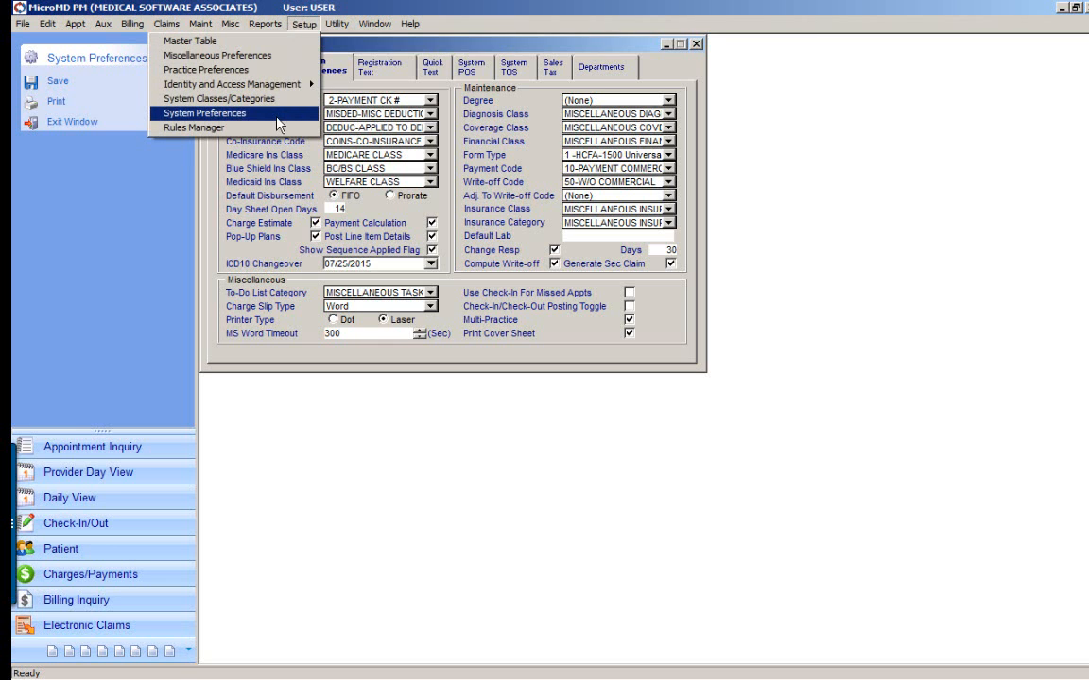
{"action": "left_click", "coordinate": [337, 71]}
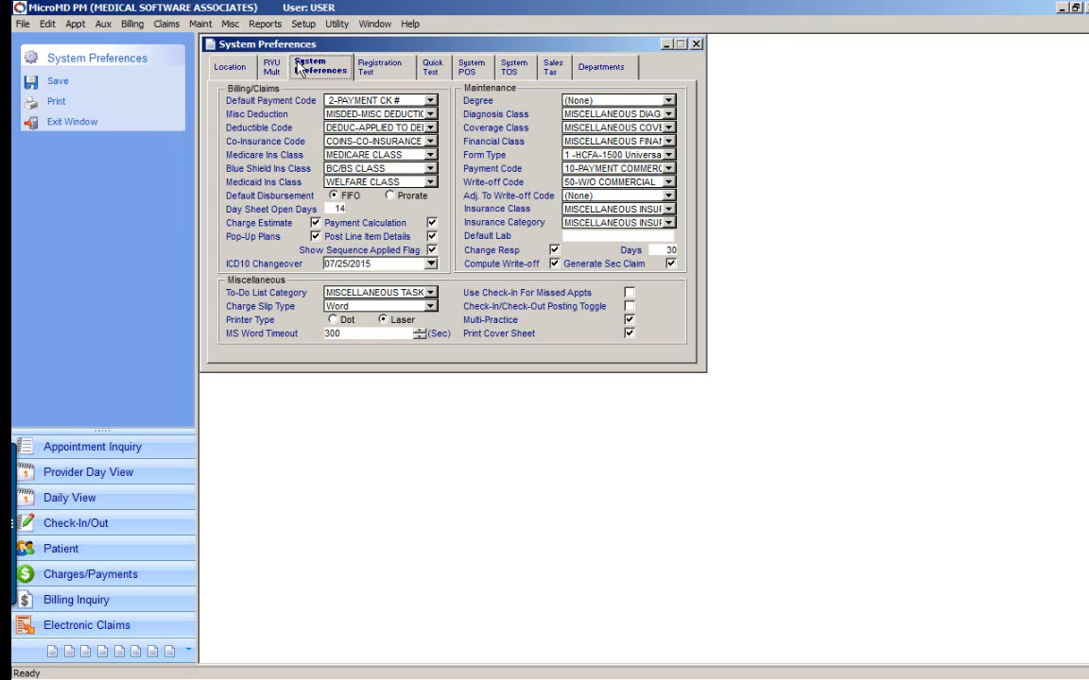
{"action": "left_click", "coordinate": [431, 264]}
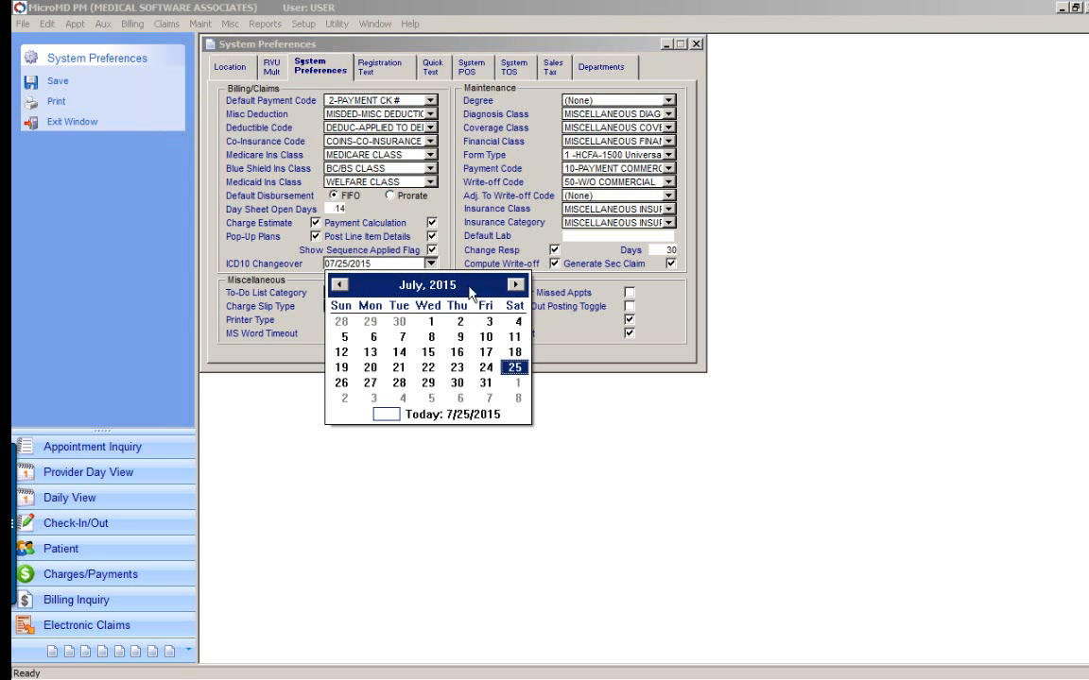
{"action": "left_click", "coordinate": [515, 285]}
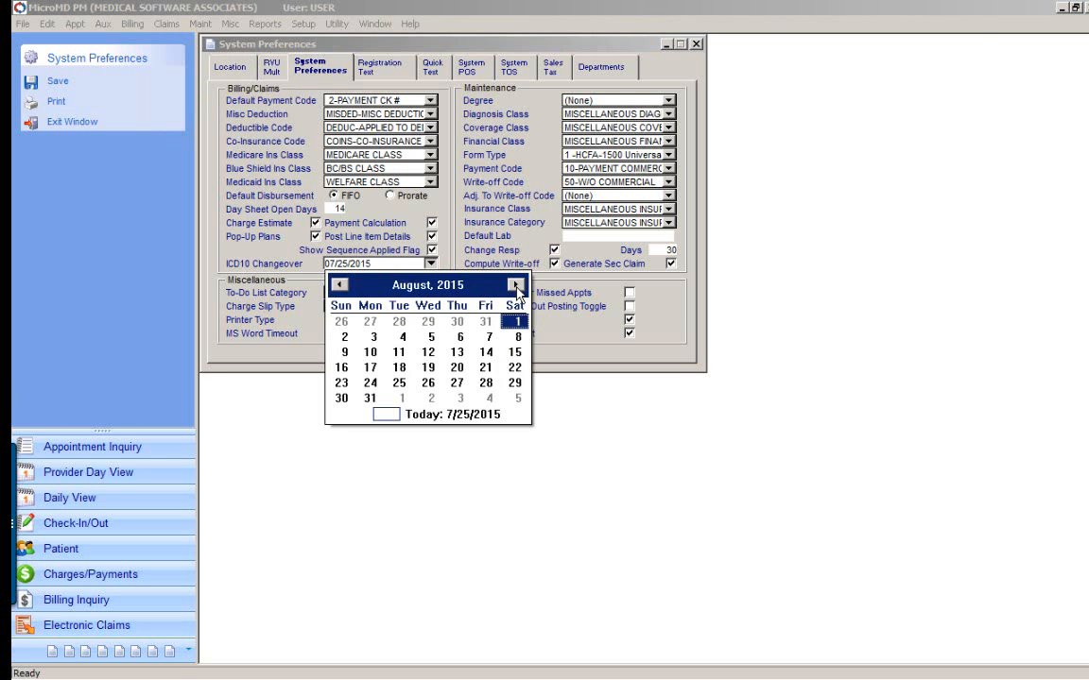
{"action": "left_click", "coordinate": [515, 286]}
{"action": "left_click", "coordinate": [516, 285]}
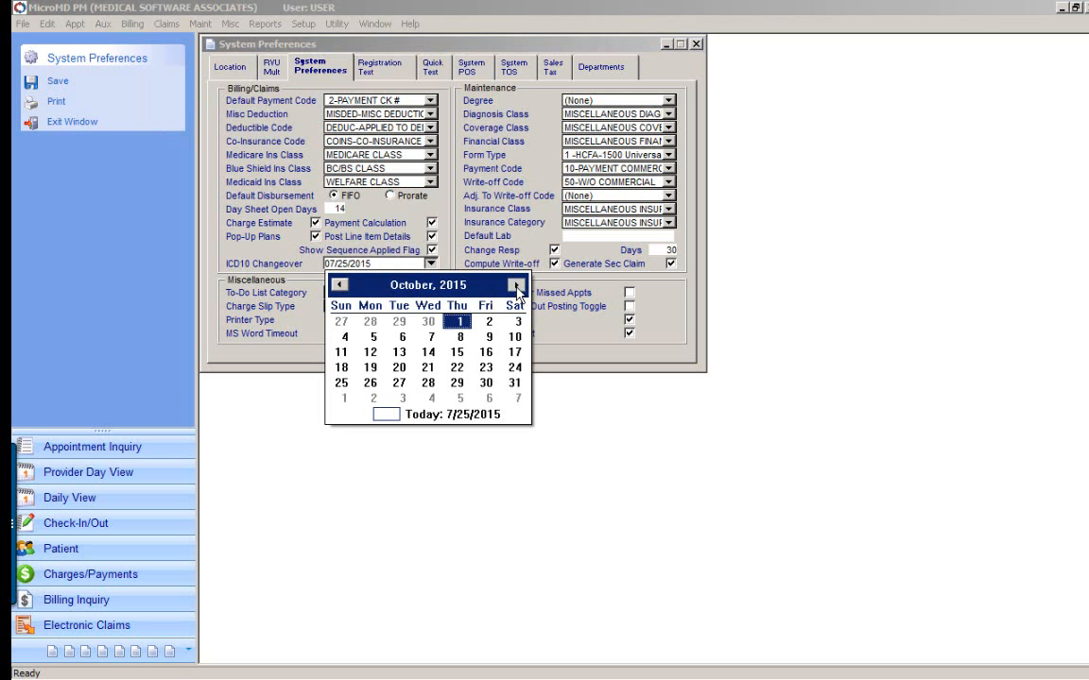
{"action": "left_click", "coordinate": [461, 322]}
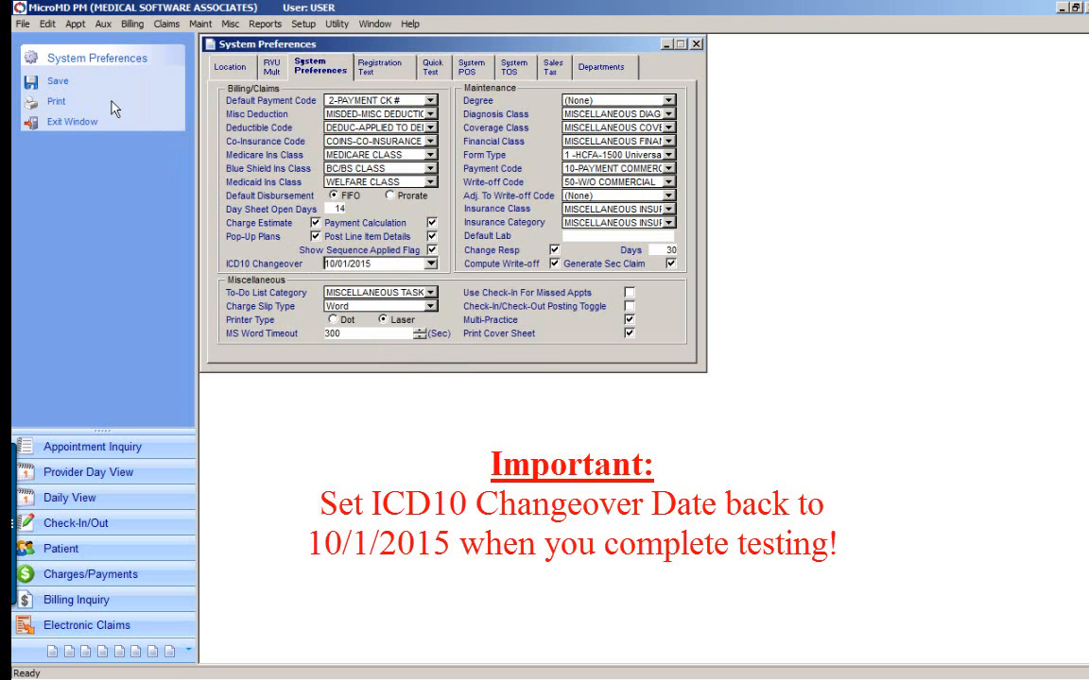
{"action": "left_click", "coordinate": [56, 81]}
{"action": "left_click", "coordinate": [85, 123]}
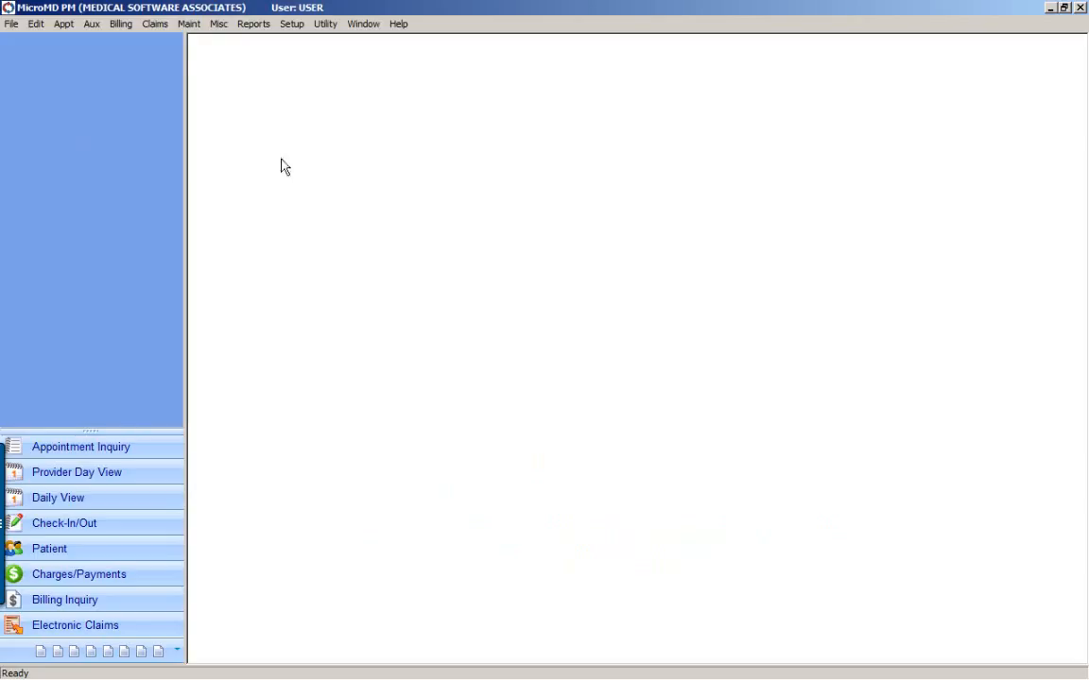
Open the AM ASSC OF RETIRED PERSON* plan's ID settings and turn on Use ICD-9 On Claims
{"action": "left_click", "coordinate": [191, 29]}
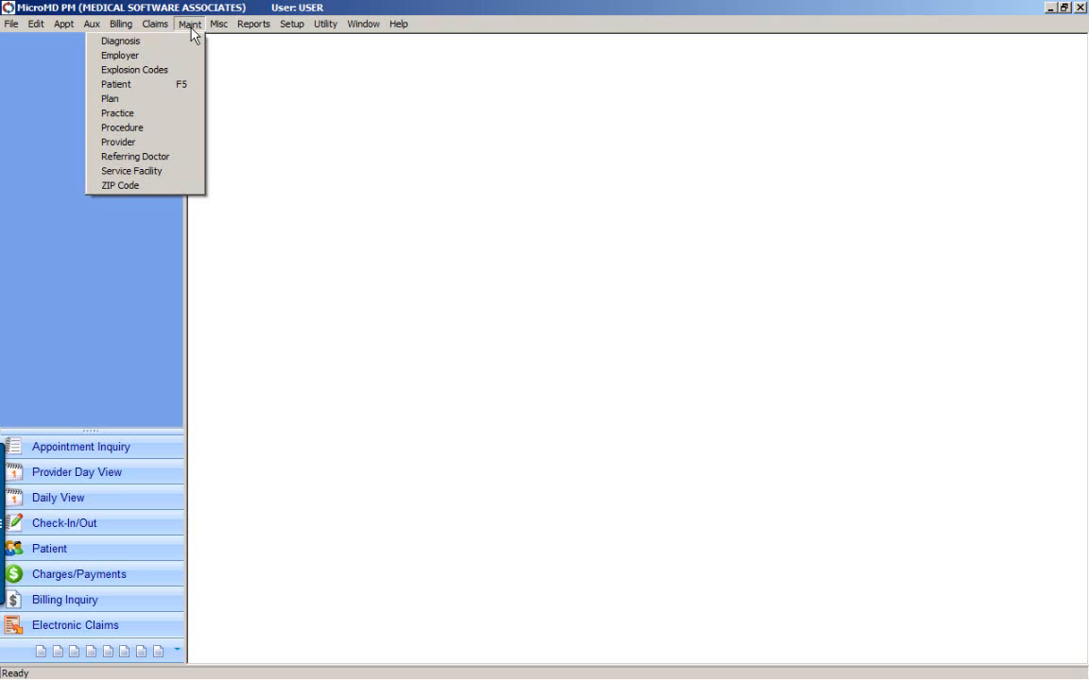
{"action": "left_click", "coordinate": [160, 99]}
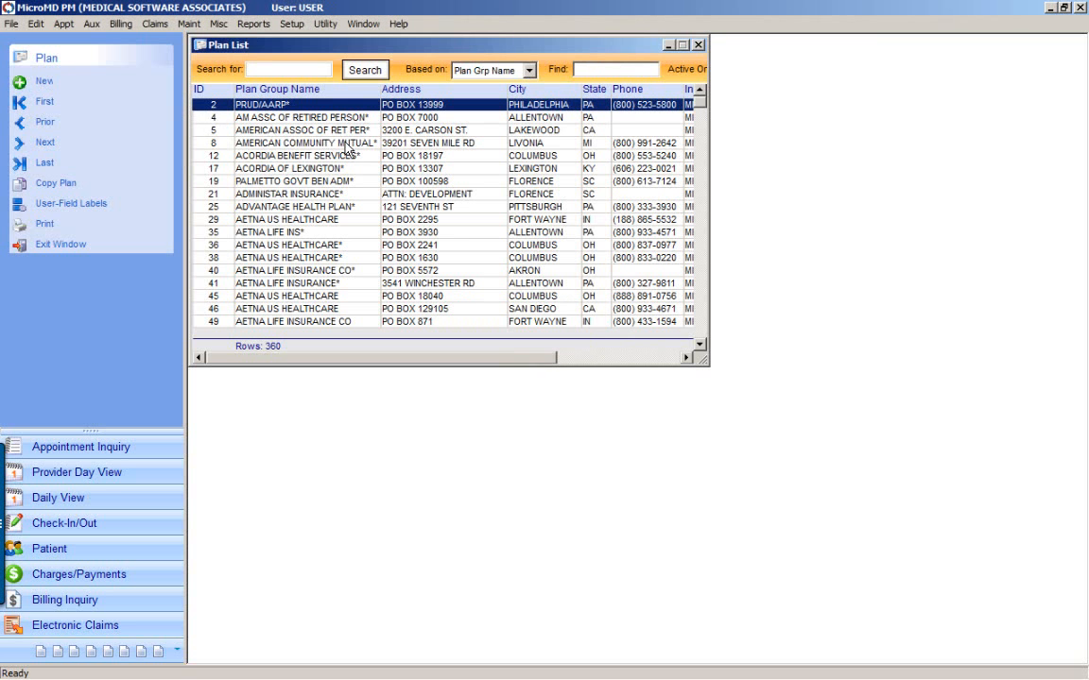
{"action": "left_click", "coordinate": [316, 119]}
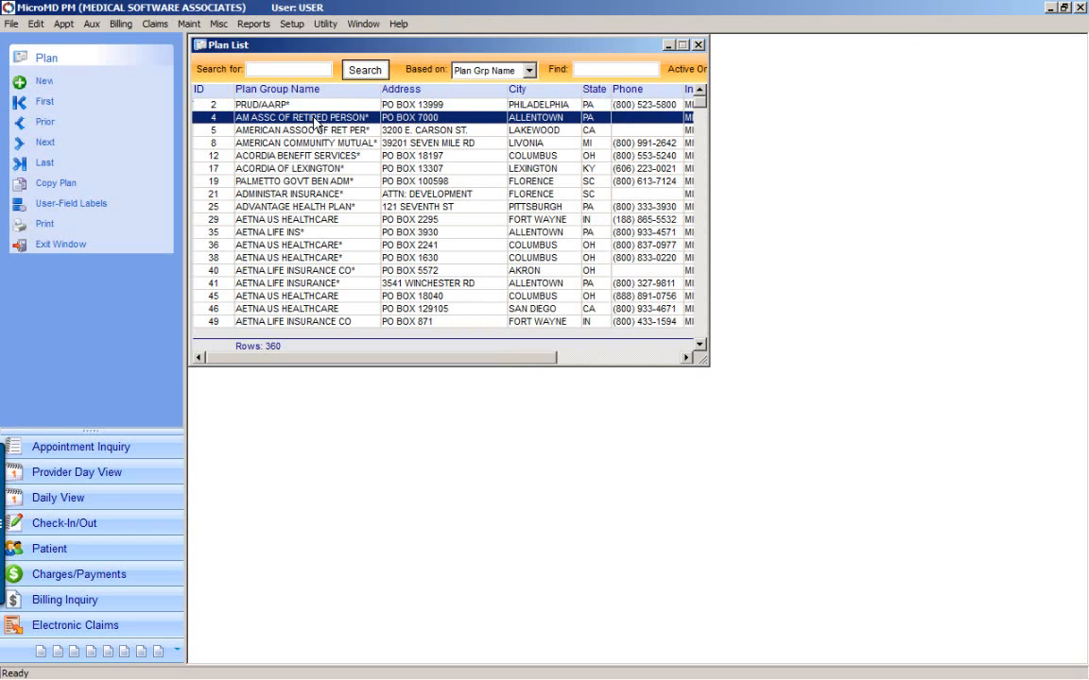
{"action": "double_click", "coordinate": [317, 119]}
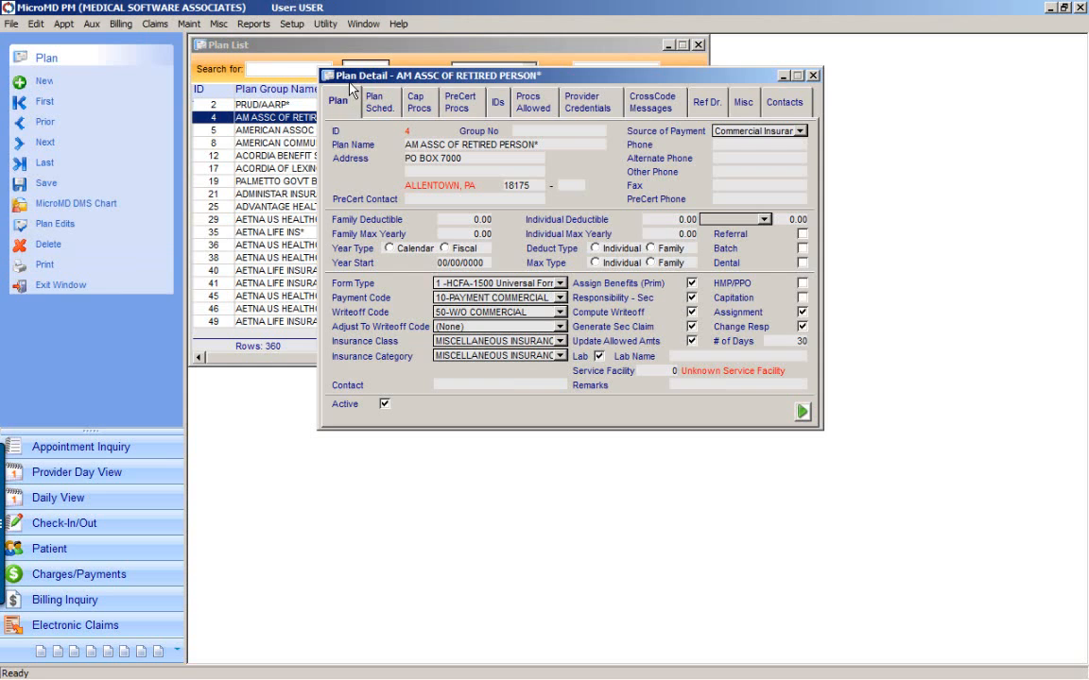
{"action": "left_click", "coordinate": [498, 104]}
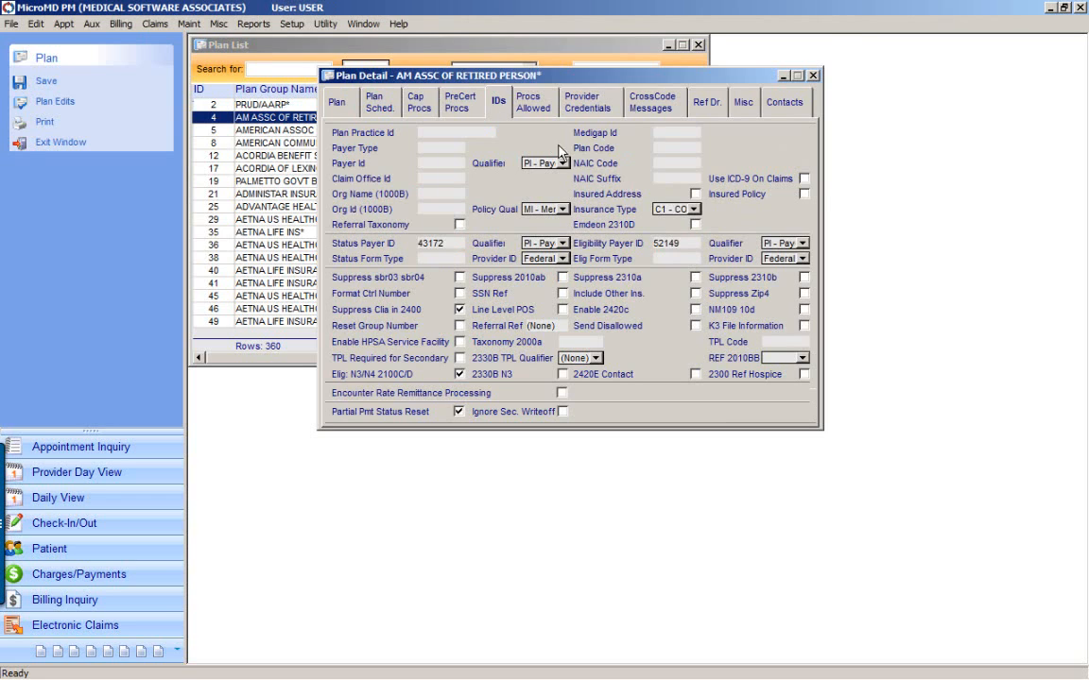
{"action": "left_click", "coordinate": [804, 180]}
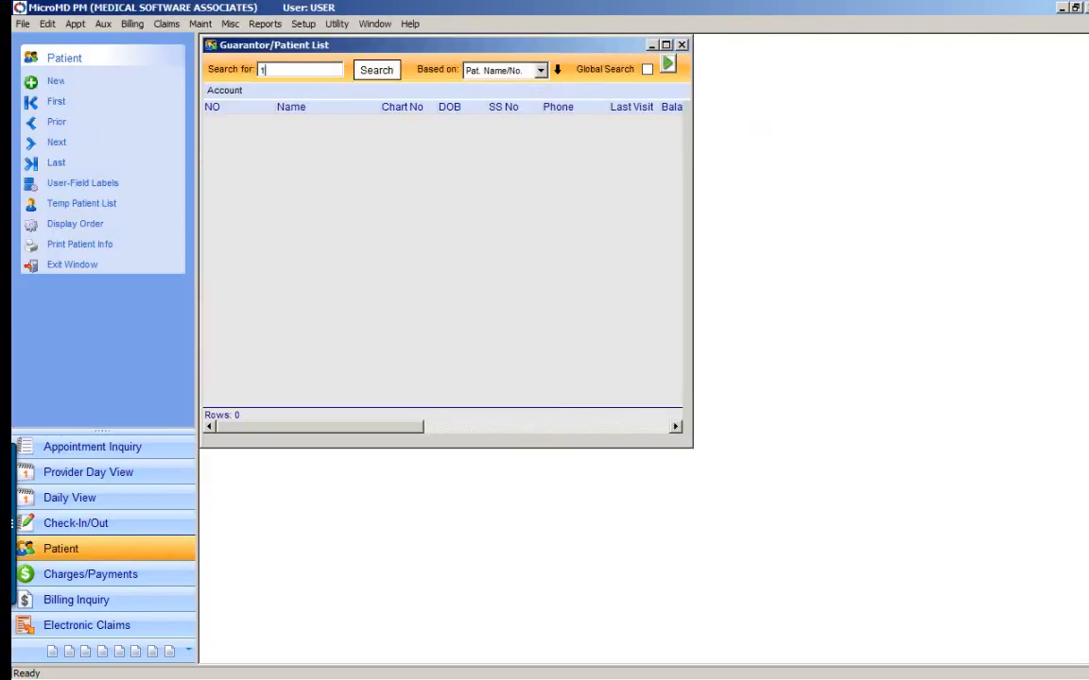
Search the patient list by patient number, open the matching patient's detail record and view the planned visits
{"action": "type", "text": "001."}
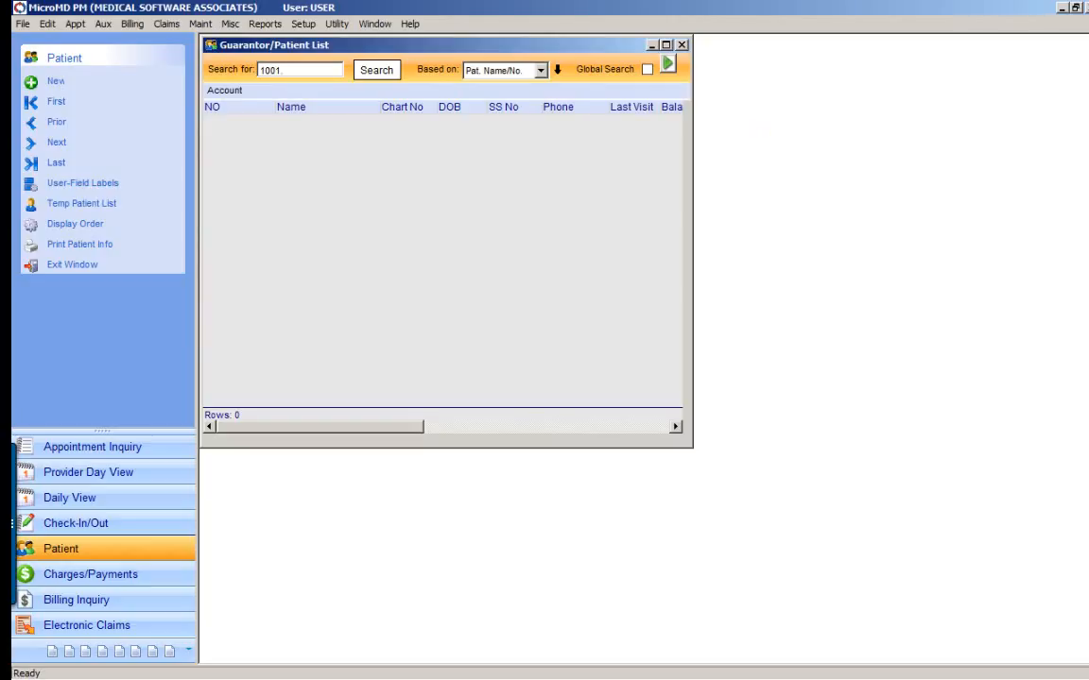
{"action": "key", "text": "Return"}
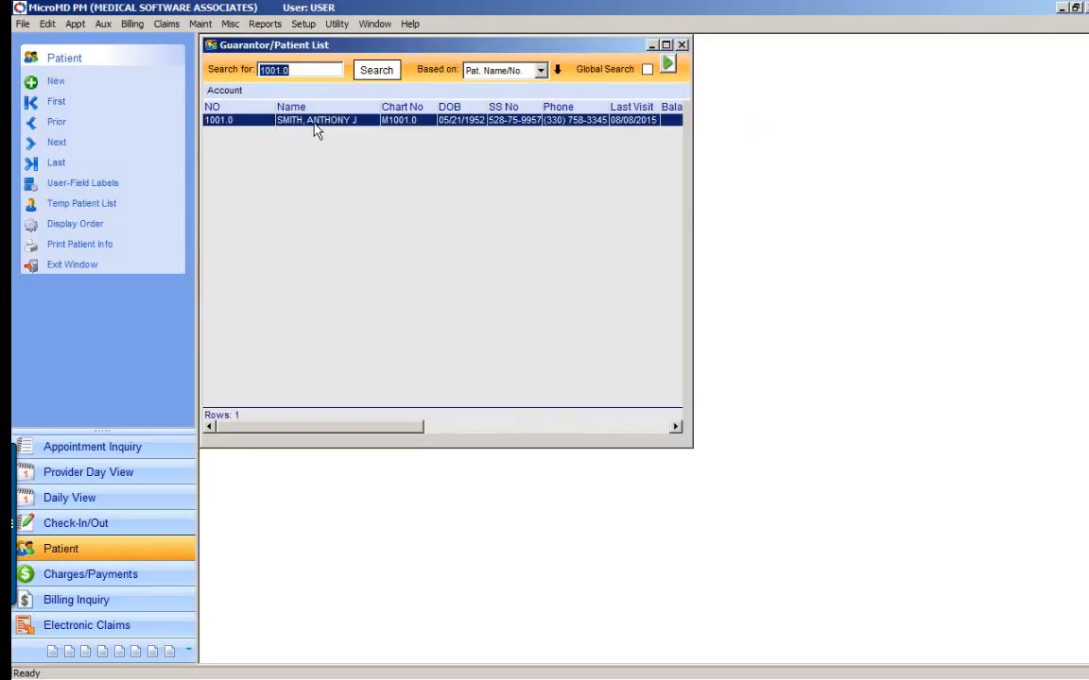
{"action": "double_click", "coordinate": [315, 124]}
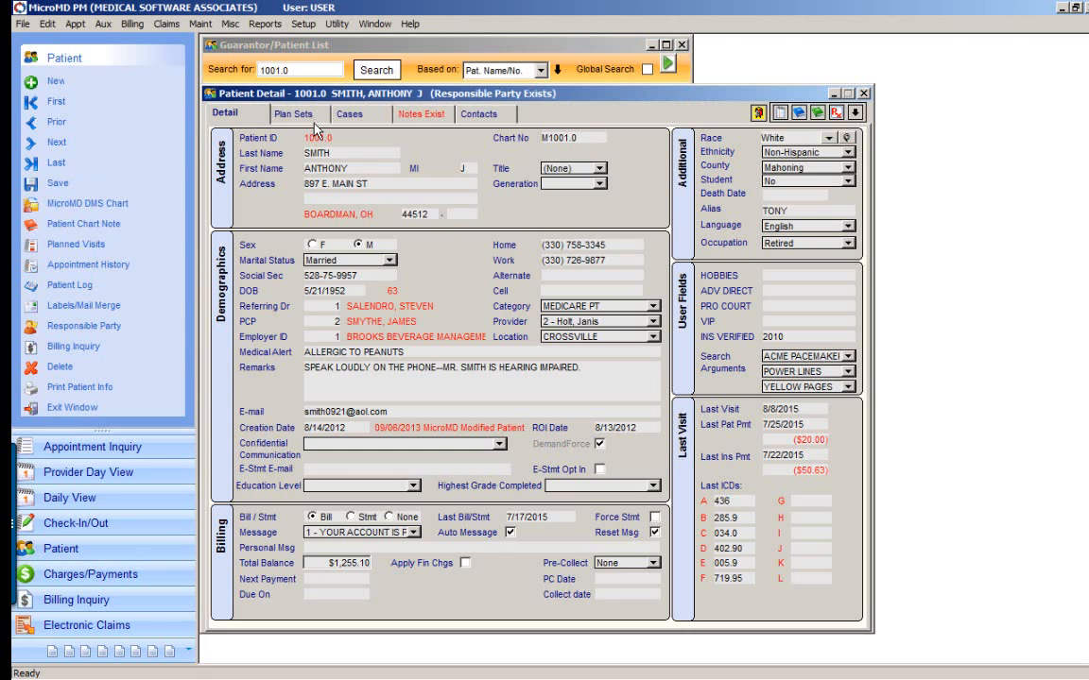
{"action": "left_click", "coordinate": [80, 244]}
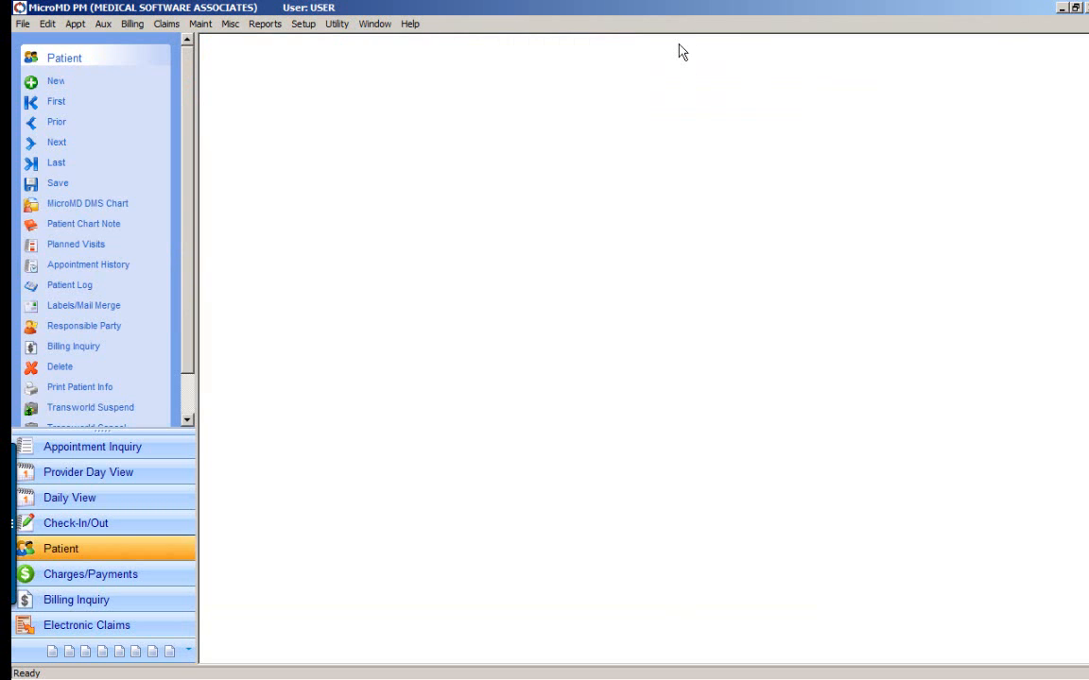
Reopen the system preferences, select today's date as the ICD10 Changeover date and exit the window
{"action": "left_click", "coordinate": [304, 24]}
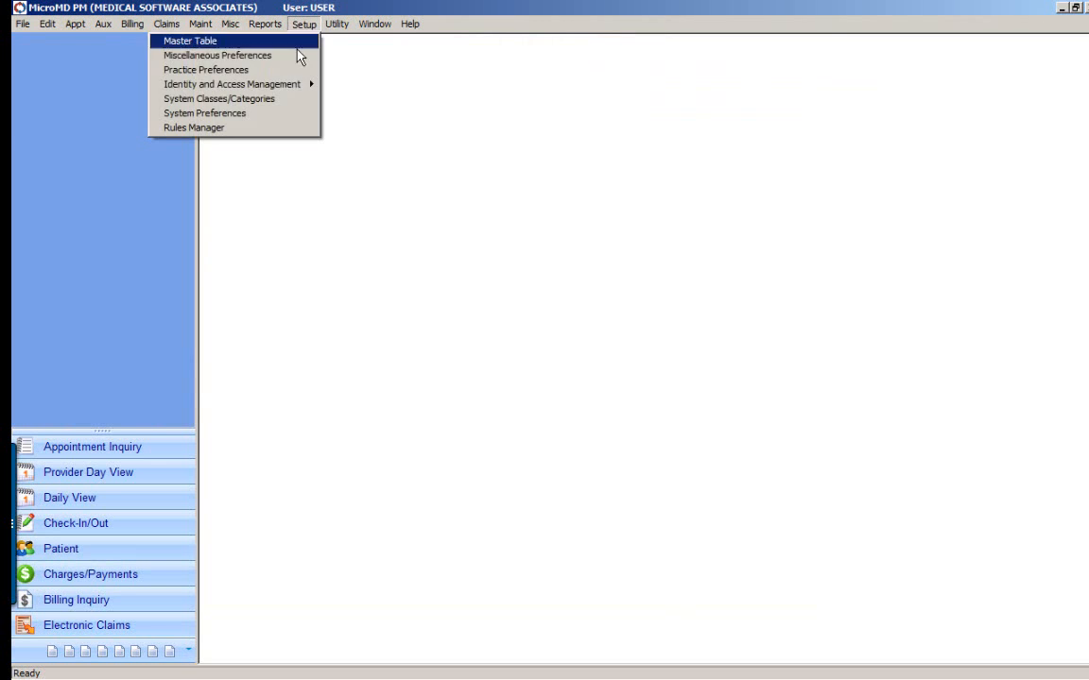
{"action": "left_click", "coordinate": [306, 122]}
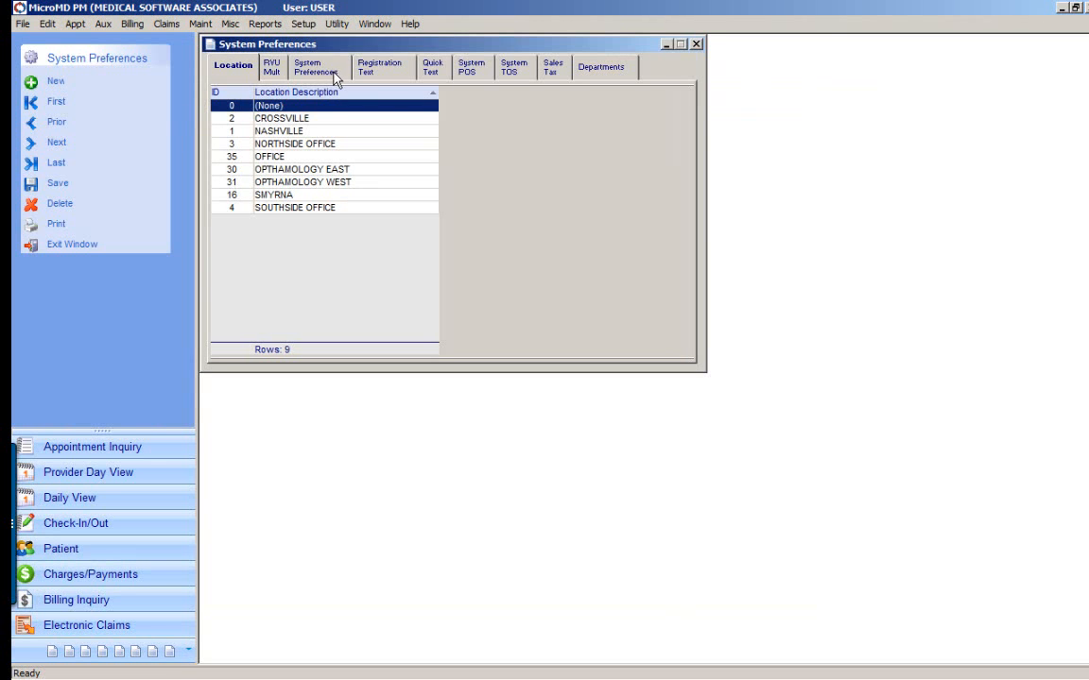
{"action": "left_click", "coordinate": [333, 74]}
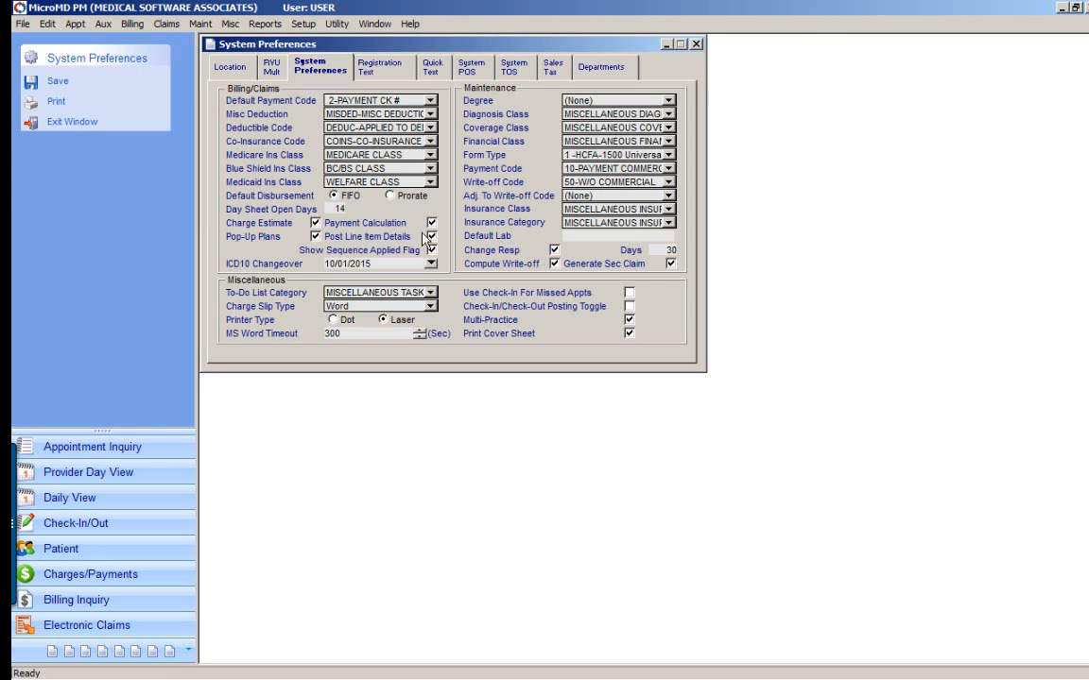
{"action": "left_click", "coordinate": [431, 265]}
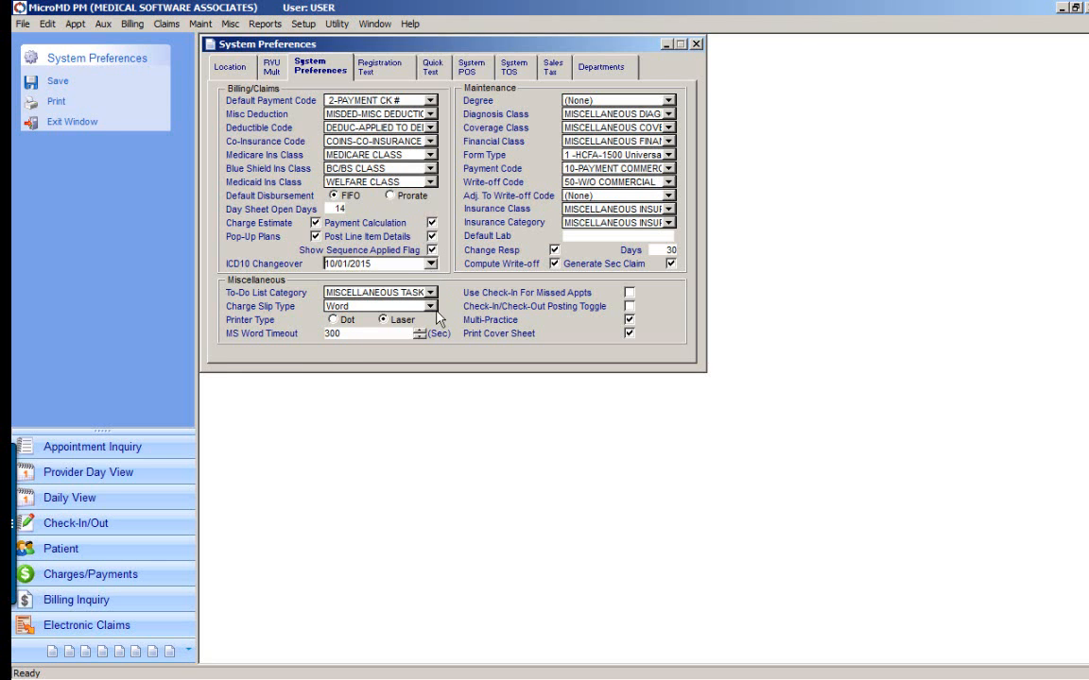
{"action": "left_click", "coordinate": [431, 264]}
{"action": "left_click", "coordinate": [444, 414]}
{"action": "left_click", "coordinate": [87, 124]}
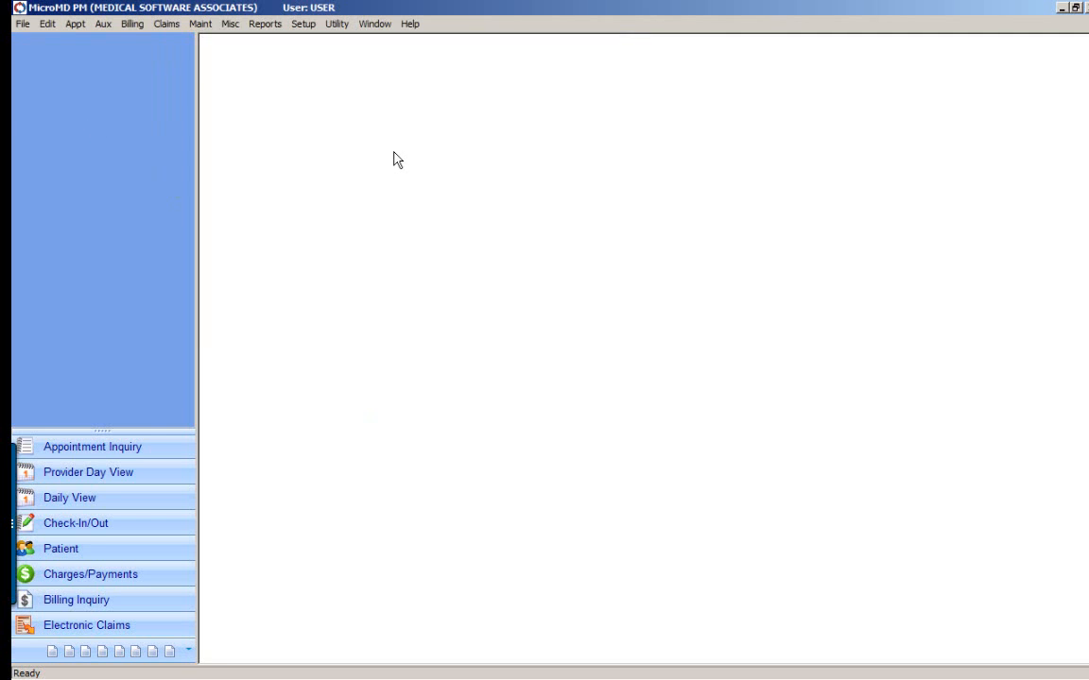
Find the patient by patient number, open the detail record and view the planned visits' ICD codes
{"action": "left_click", "coordinate": [88, 556]}
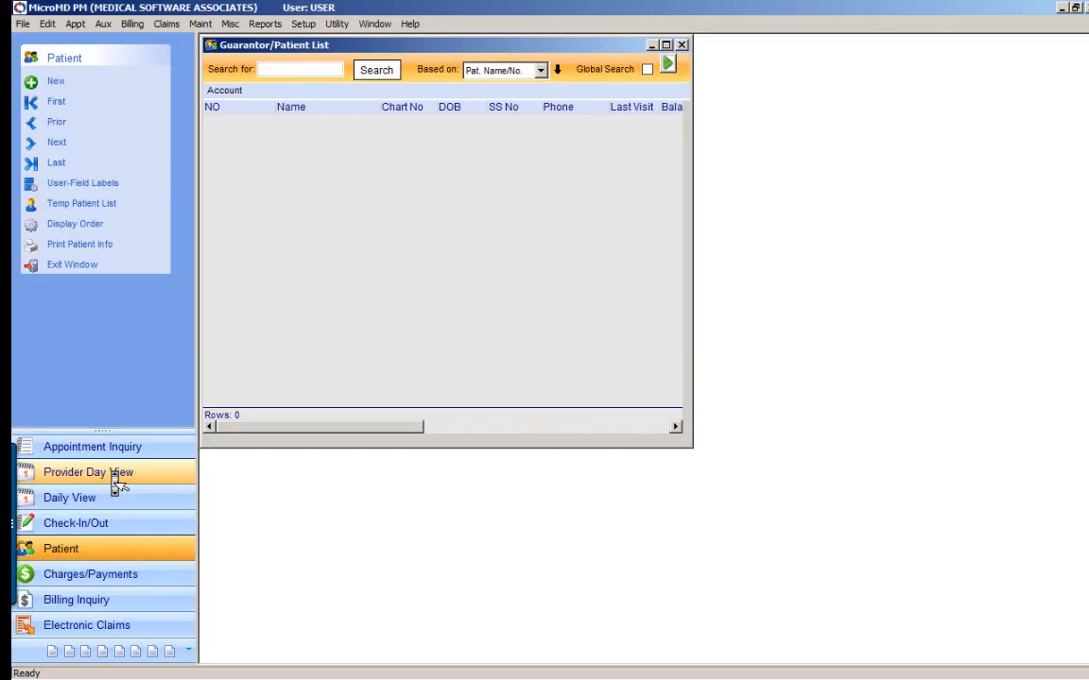
{"action": "type", "text": "1001.0"}
{"action": "key", "text": "Return"}
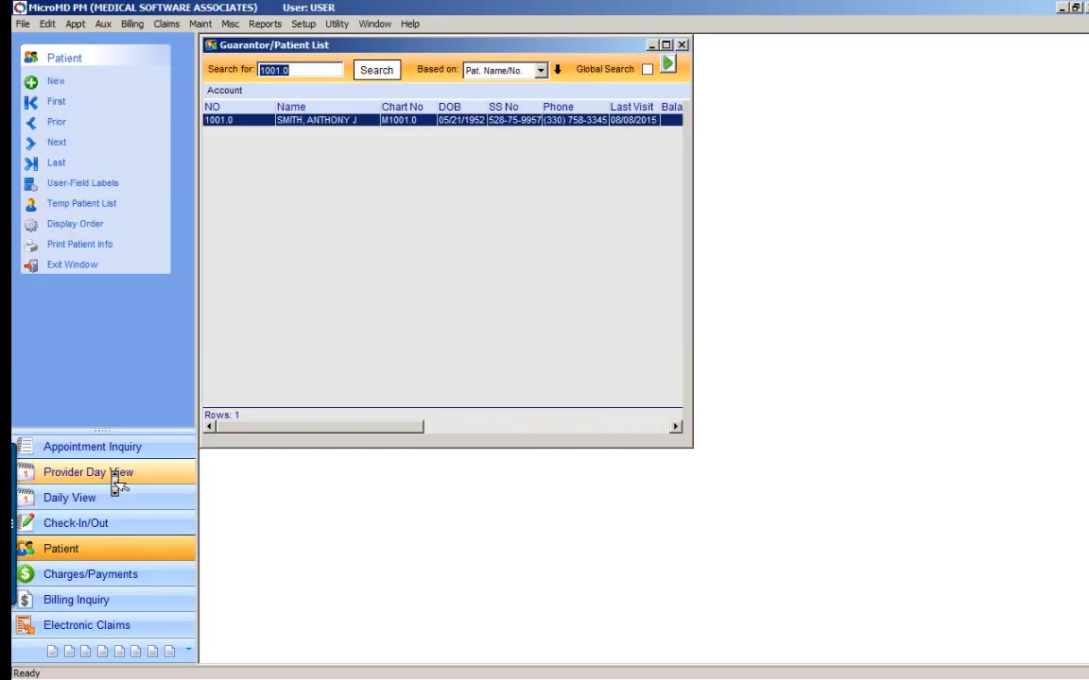
{"action": "key", "text": "Return"}
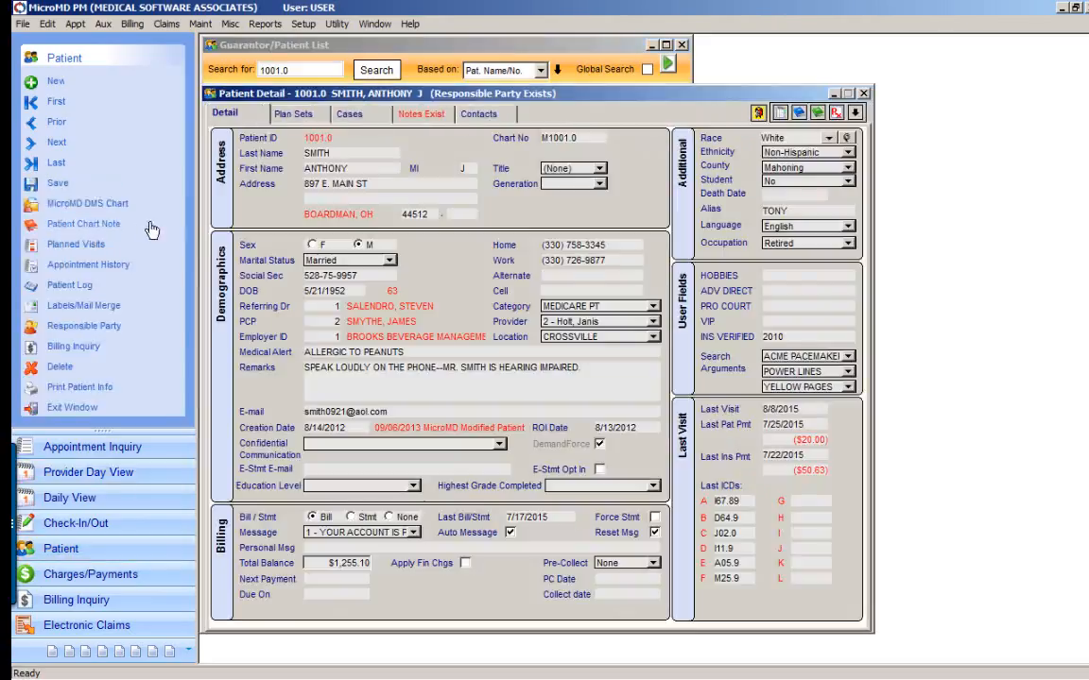
{"action": "left_click", "coordinate": [101, 245]}
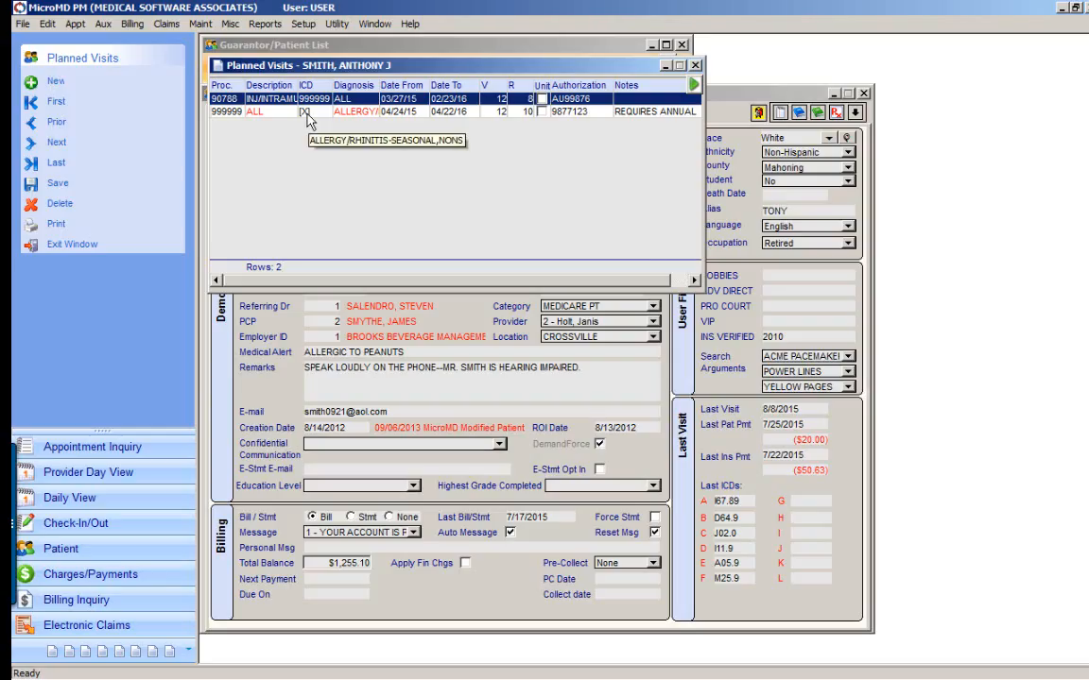
Search the diagnosis list for ICD-9 code 477.9 and open its detail record
{"action": "left_click", "coordinate": [202, 25]}
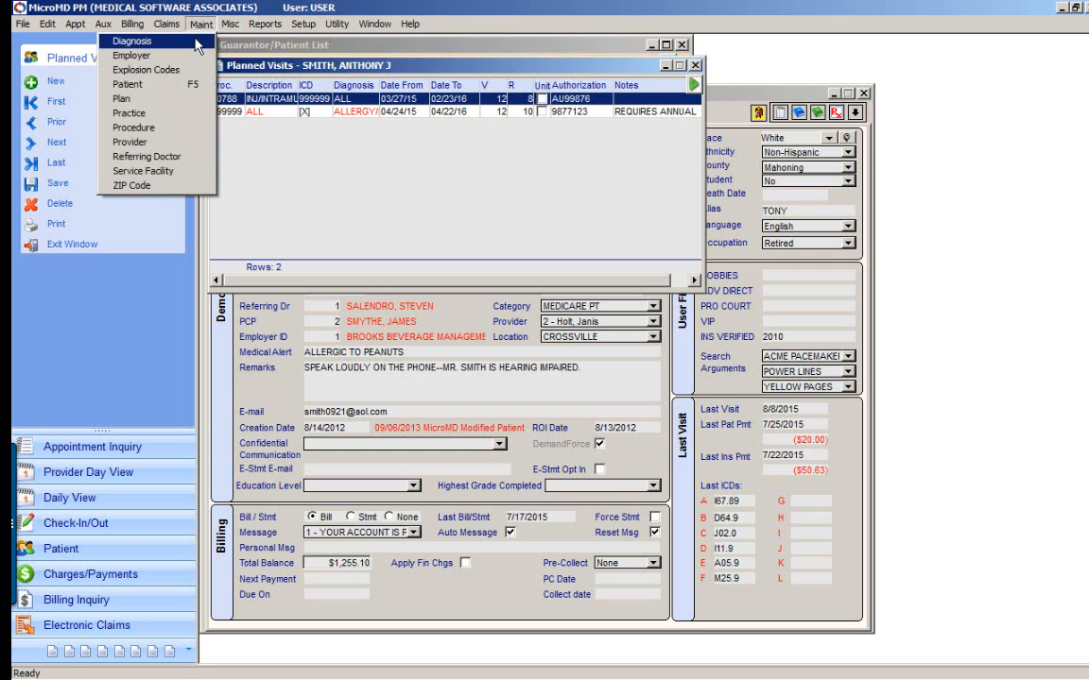
{"action": "left_click", "coordinate": [195, 41]}
{"action": "left_click", "coordinate": [534, 132]}
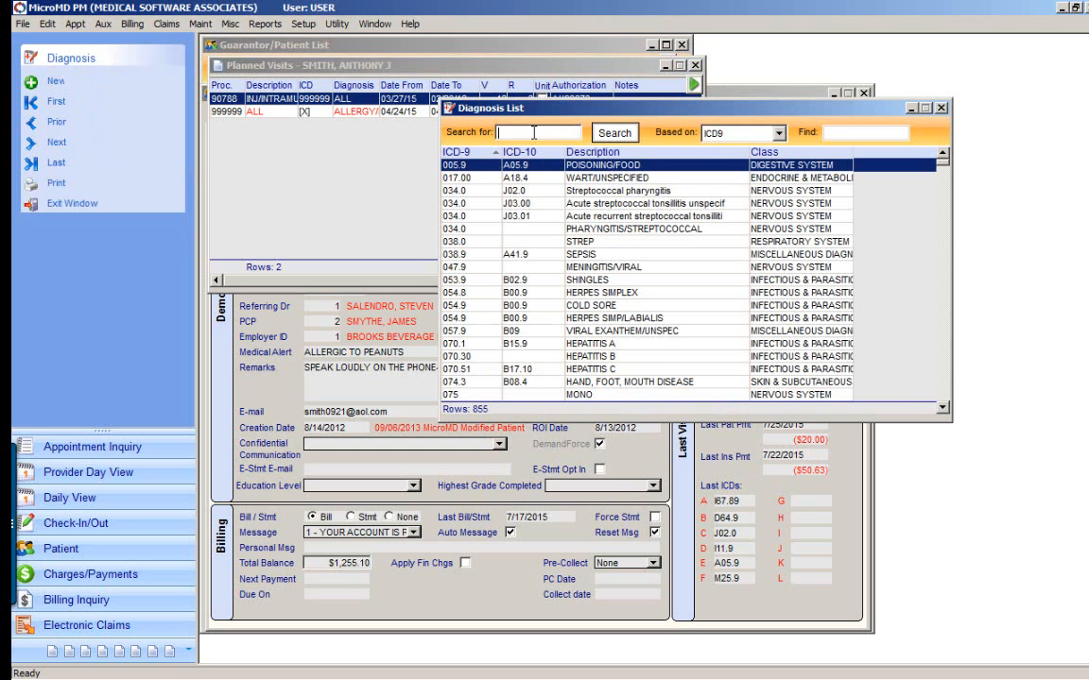
{"action": "type", "text": "477.9"}
{"action": "key", "text": "Return"}
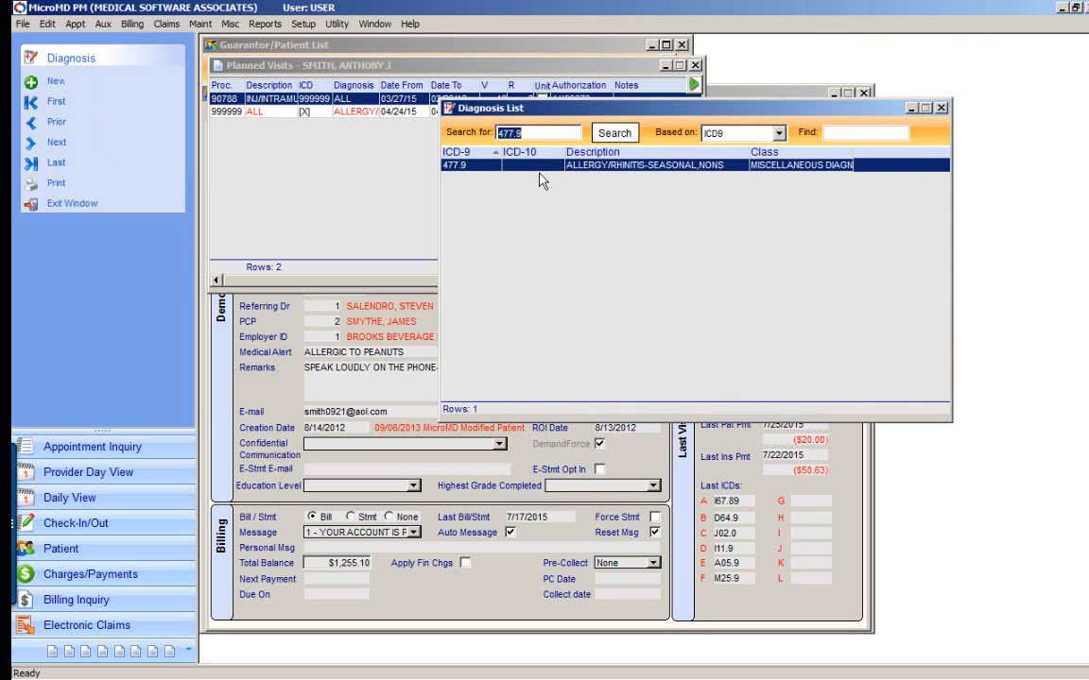
{"action": "double_click", "coordinate": [486, 164]}
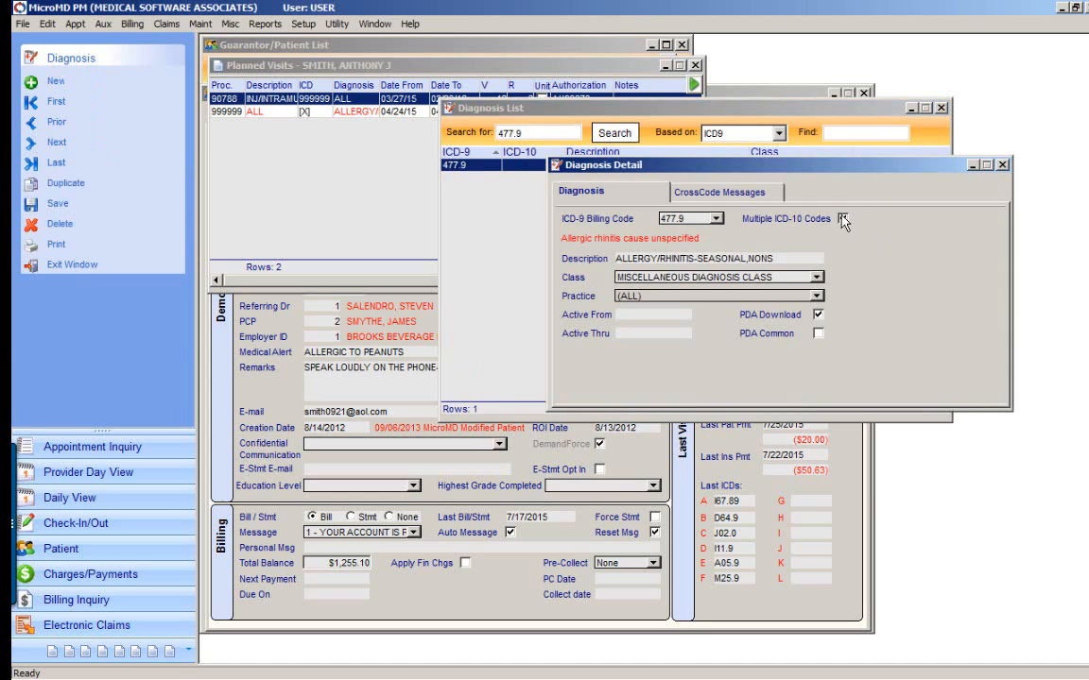
Turn off Multiple ICD-10 Codes and duplicate the 477.9 diagnosis with ICD-10 billing code J30.9, using the ICD-10 description
{"action": "left_click", "coordinate": [843, 219]}
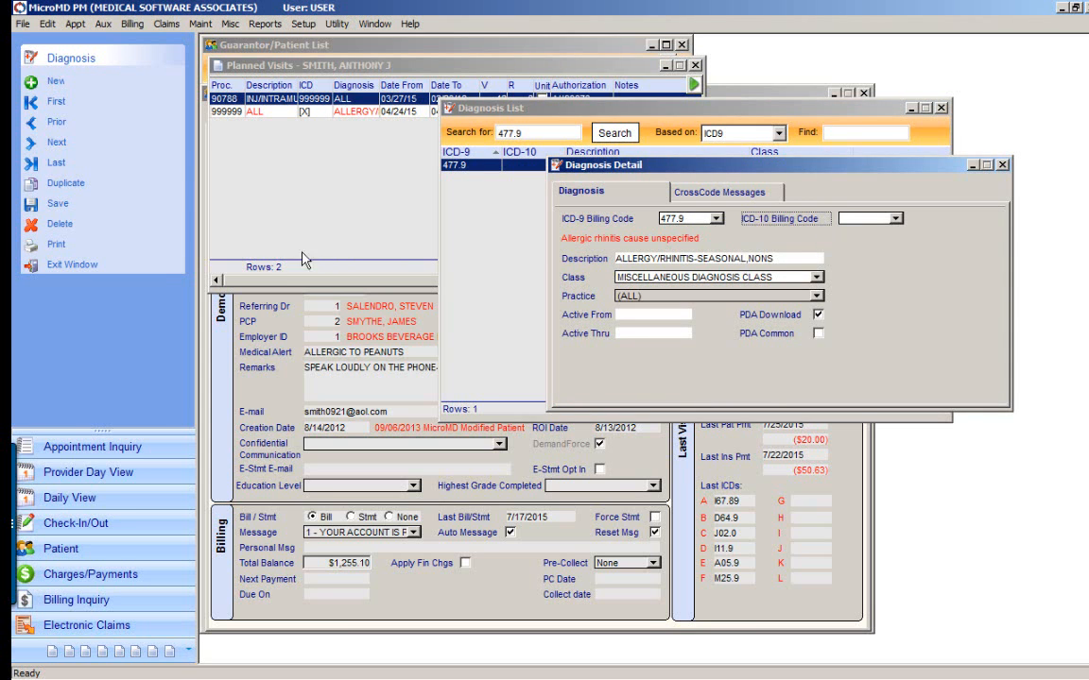
{"action": "left_click", "coordinate": [897, 219]}
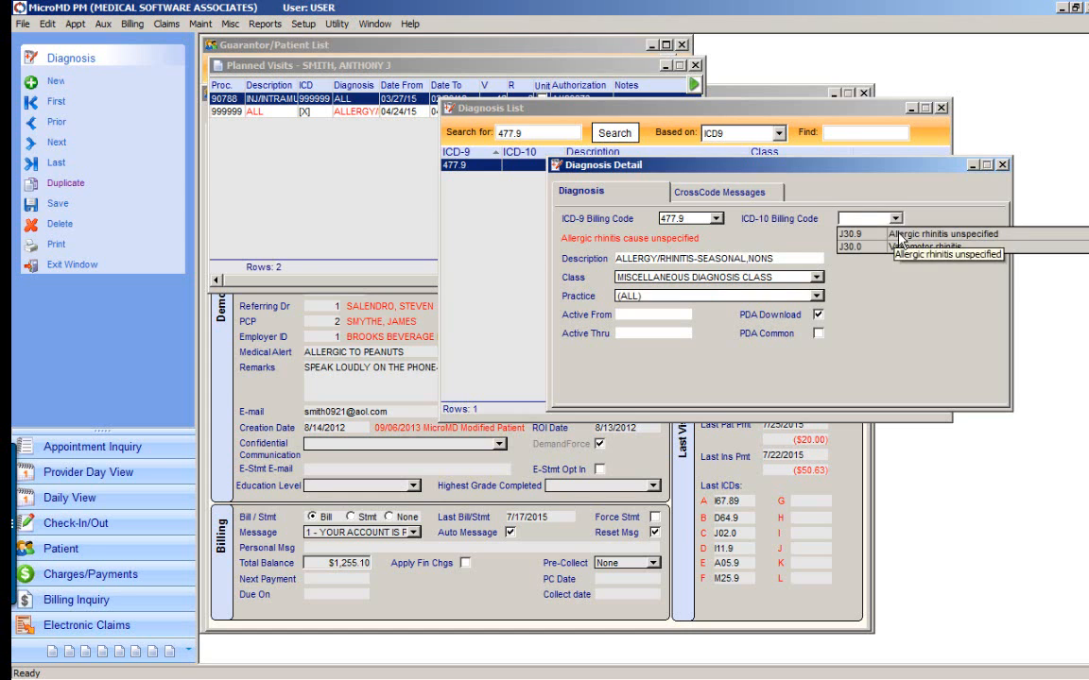
{"action": "left_click", "coordinate": [856, 233]}
{"action": "key", "text": "Return"}
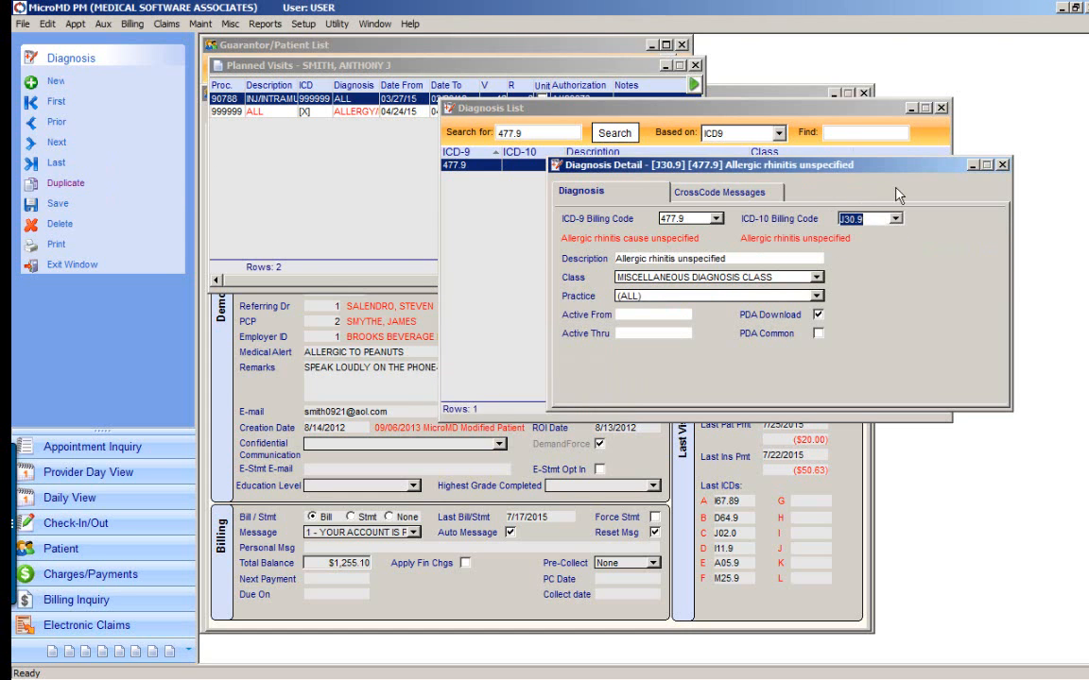
Duplicate the diagnosis again with ICD-10 billing code J30.0 and its ICD-10 description, save the changes and close the diagnosis windows
{"action": "left_click", "coordinate": [896, 218]}
{"action": "left_click", "coordinate": [860, 247]}
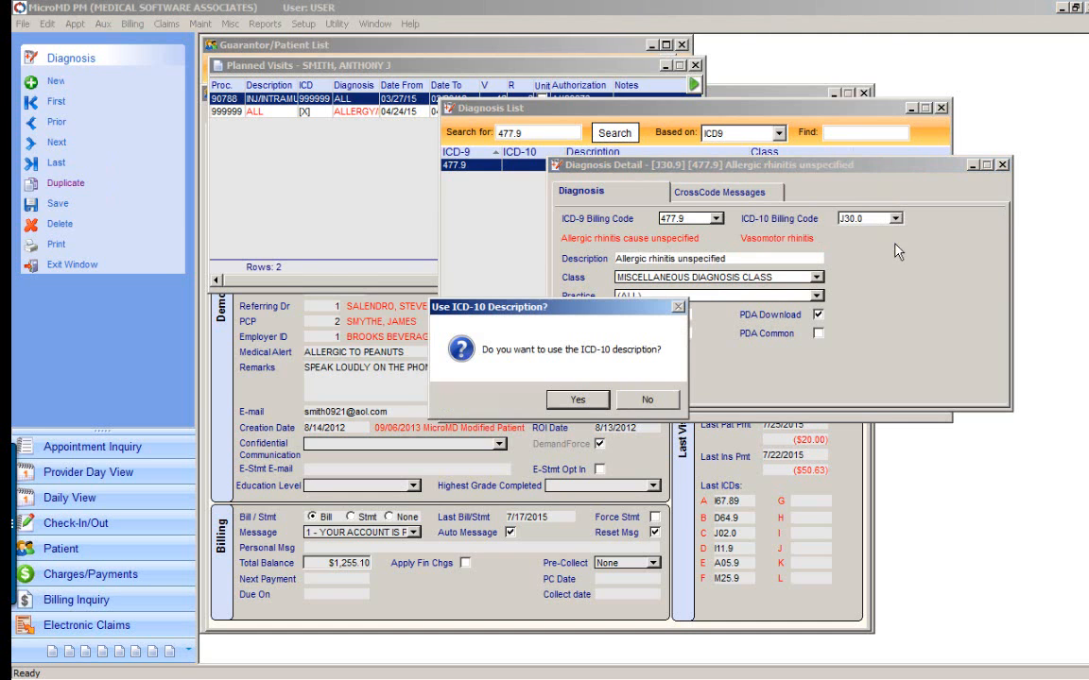
{"action": "left_click", "coordinate": [594, 403]}
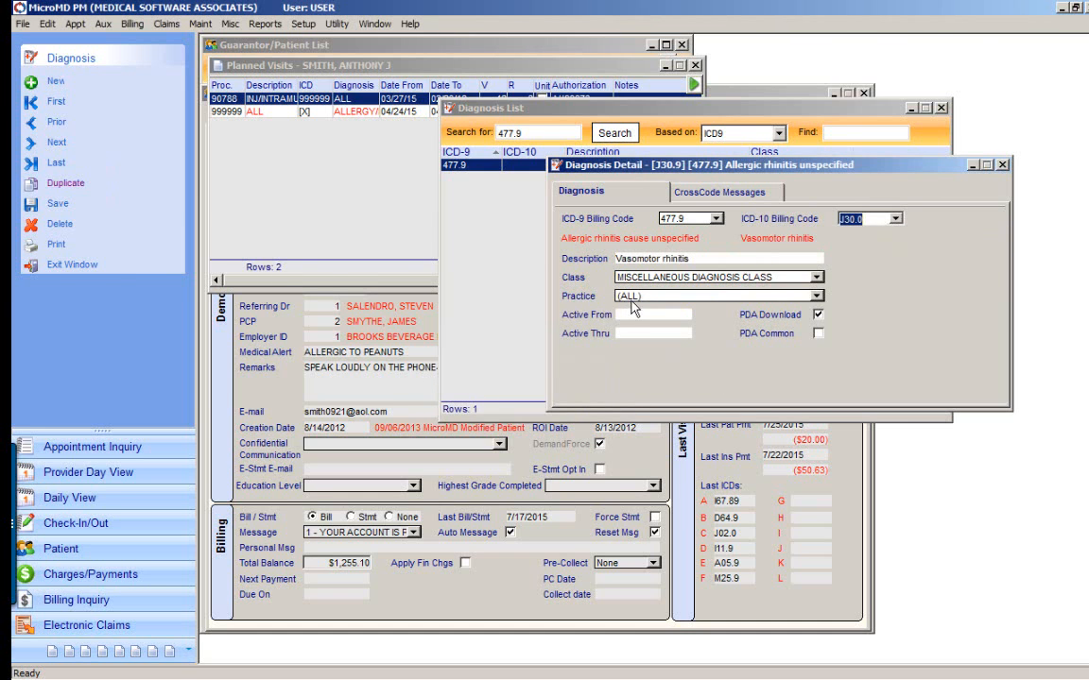
{"action": "left_click", "coordinate": [88, 269]}
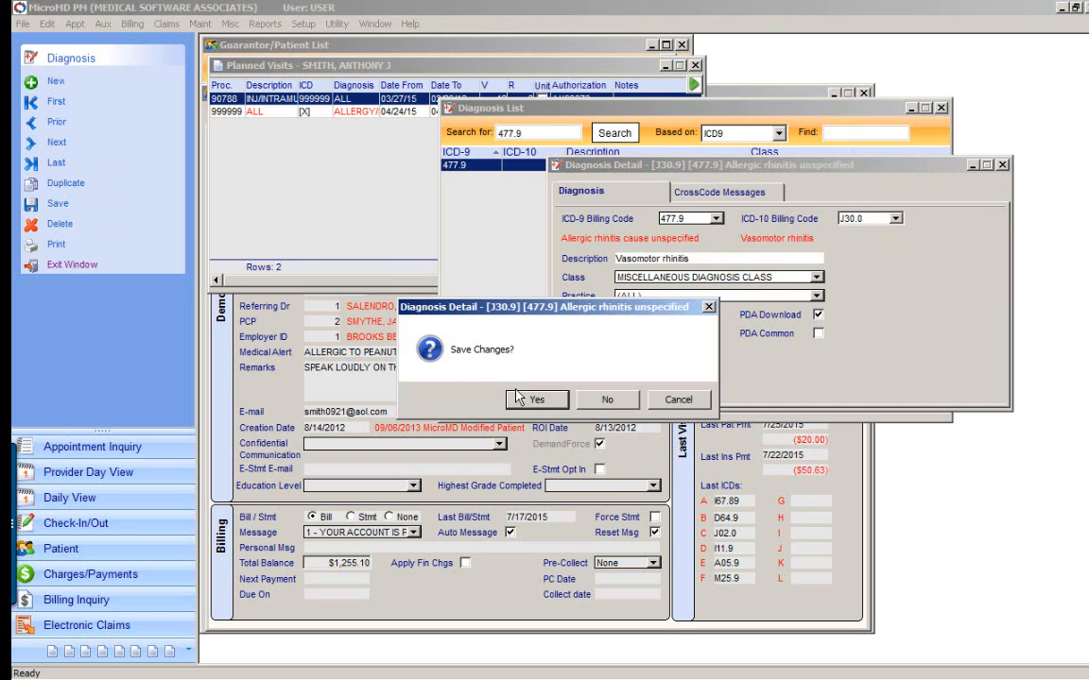
{"action": "left_click", "coordinate": [469, 362]}
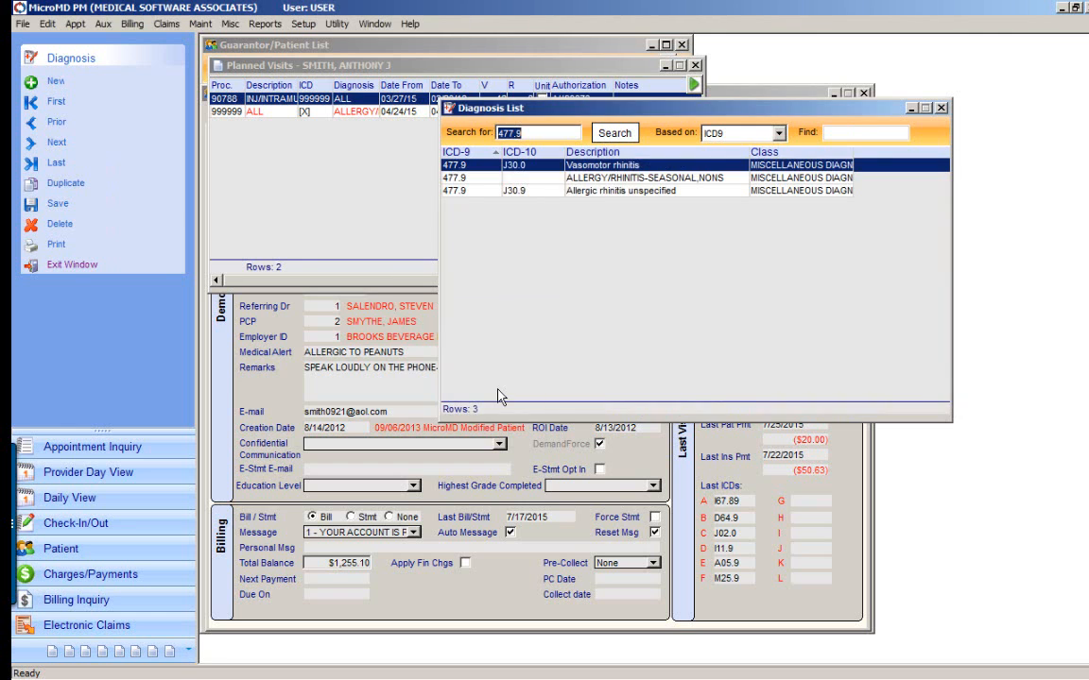
{"action": "left_click", "coordinate": [941, 108]}
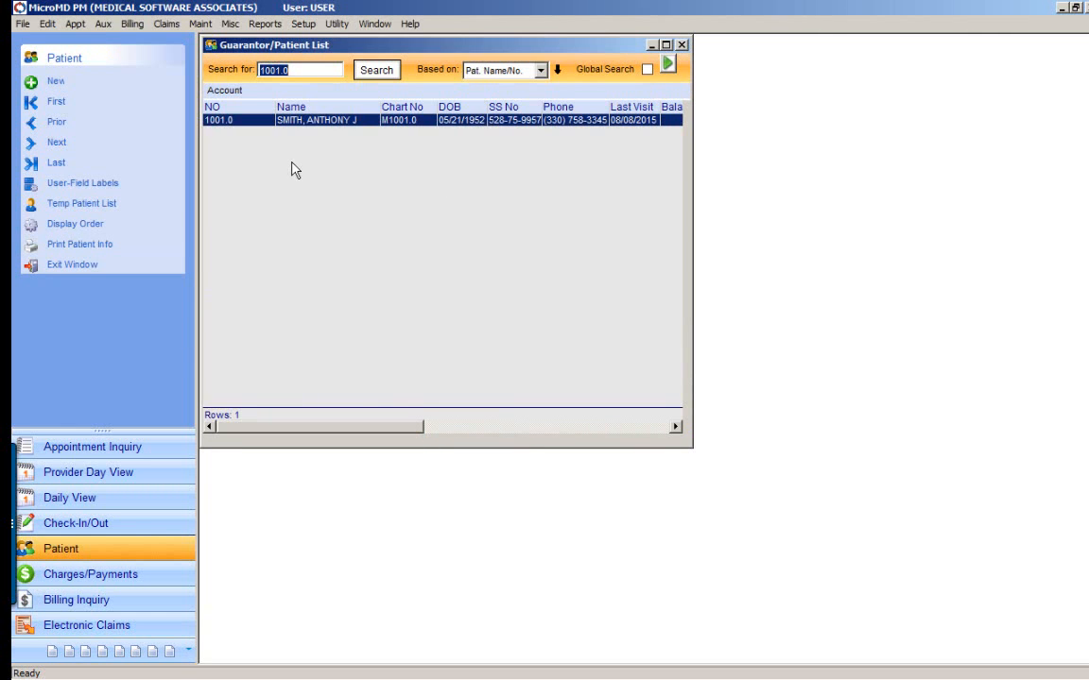
Reopen the patient's detail record, check the ICD code on the planned visits and close that list
{"action": "double_click", "coordinate": [309, 122]}
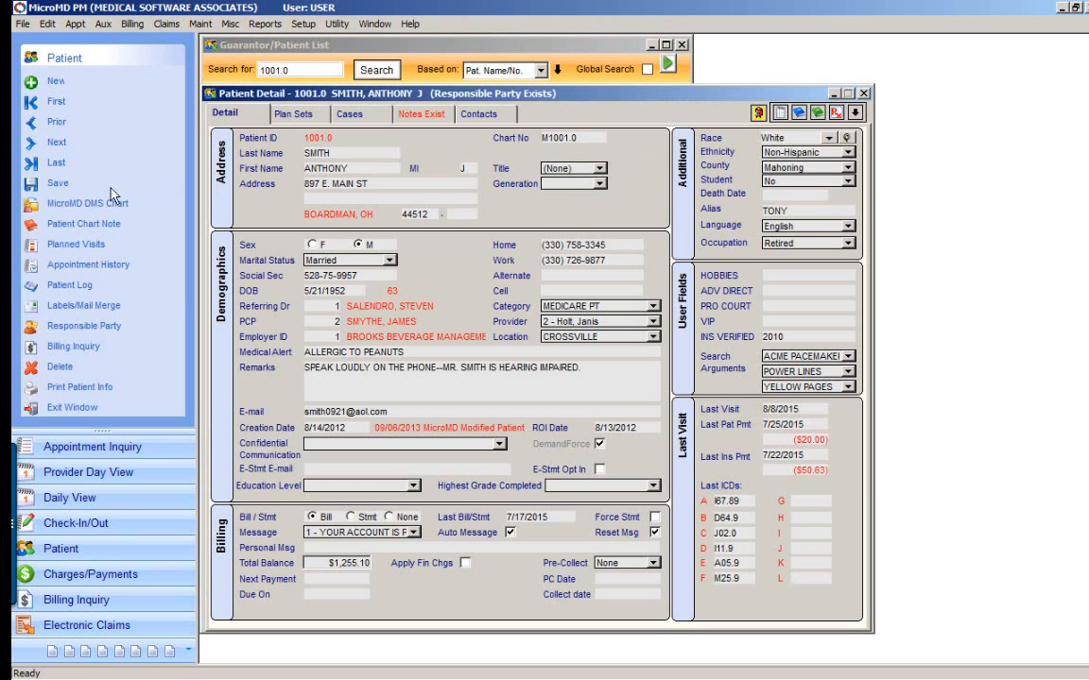
{"action": "left_click", "coordinate": [90, 243]}
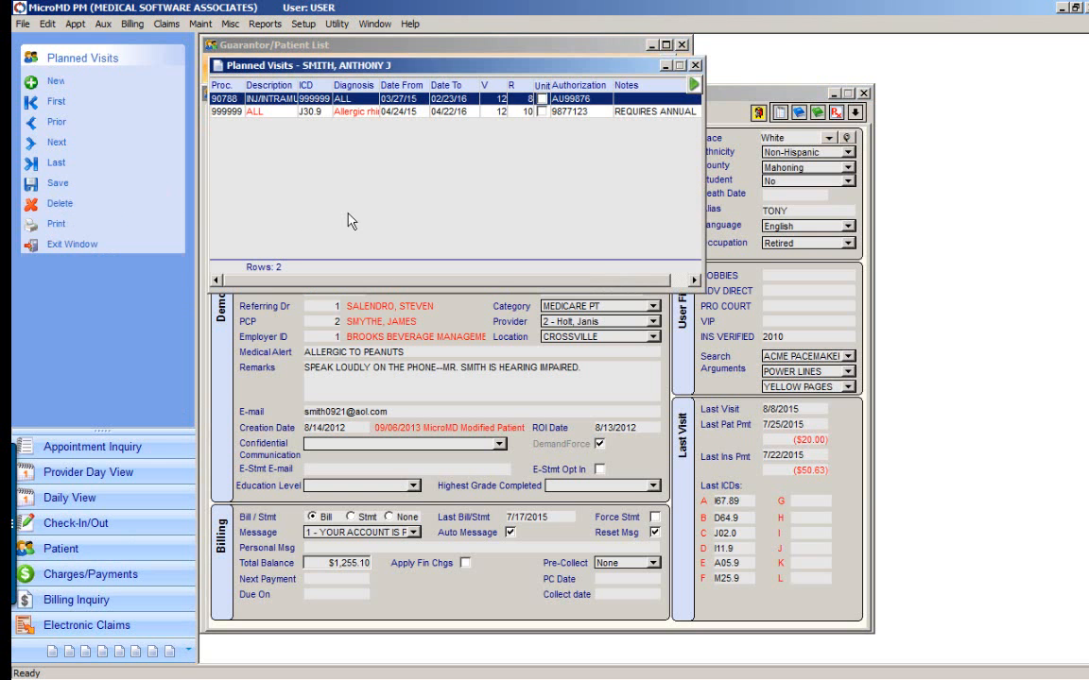
{"action": "left_click", "coordinate": [696, 66]}
Review the chronic ICD codes in the patient's Medical case, then close the patient detail and patient list
{"action": "left_click", "coordinate": [348, 113]}
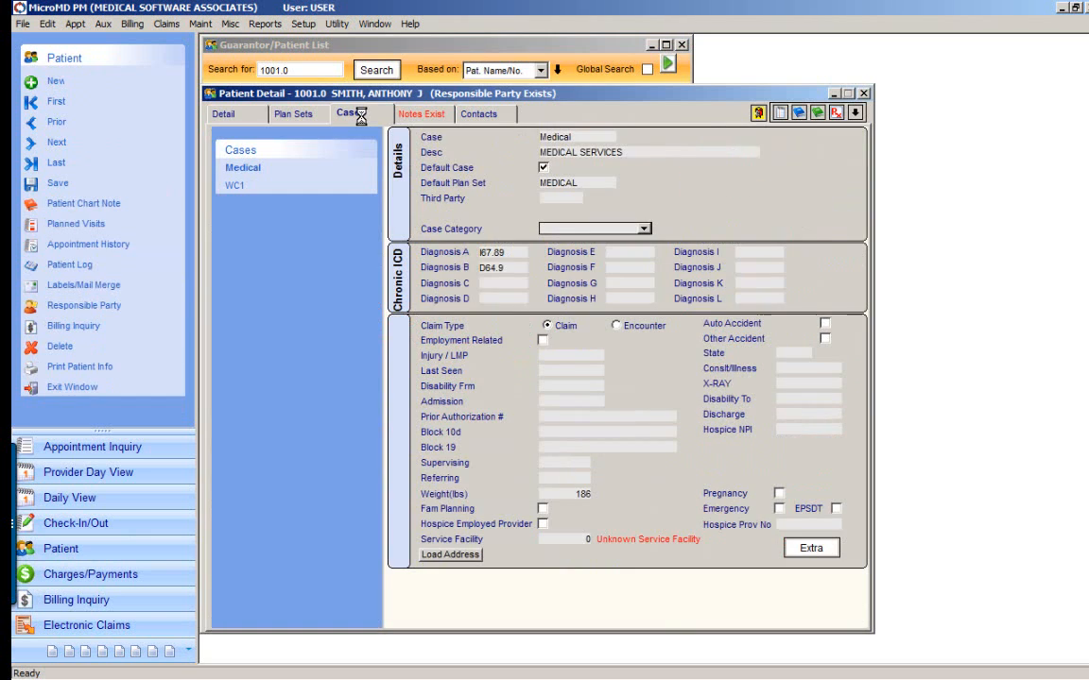
{"action": "mouse_move", "coordinate": [508, 257]}
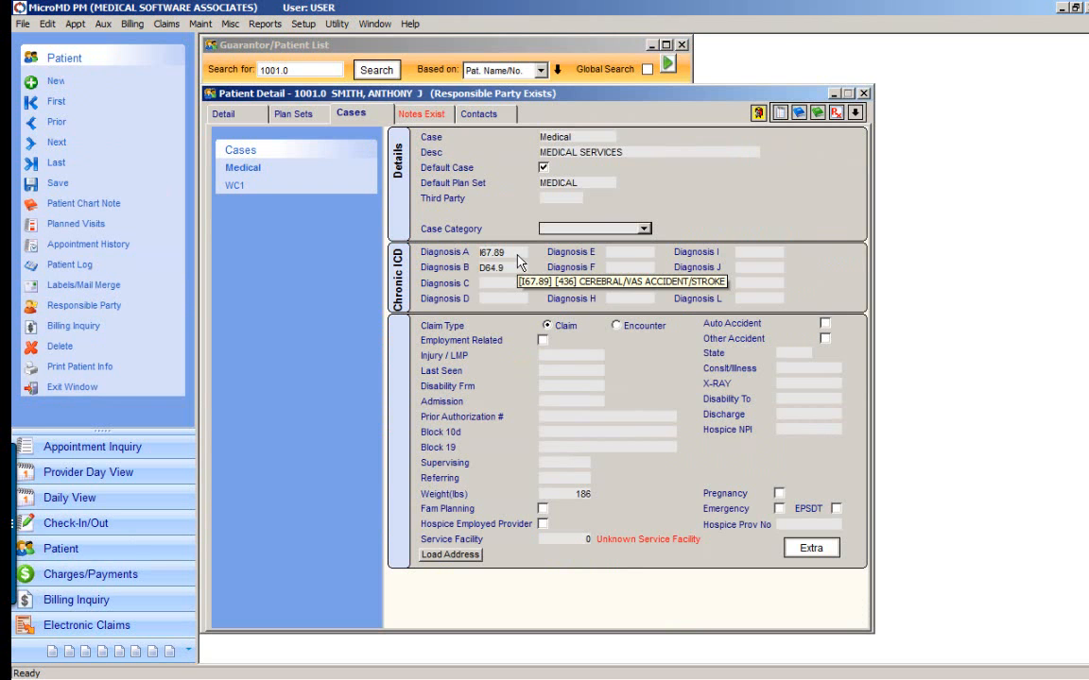
{"action": "left_click", "coordinate": [864, 93]}
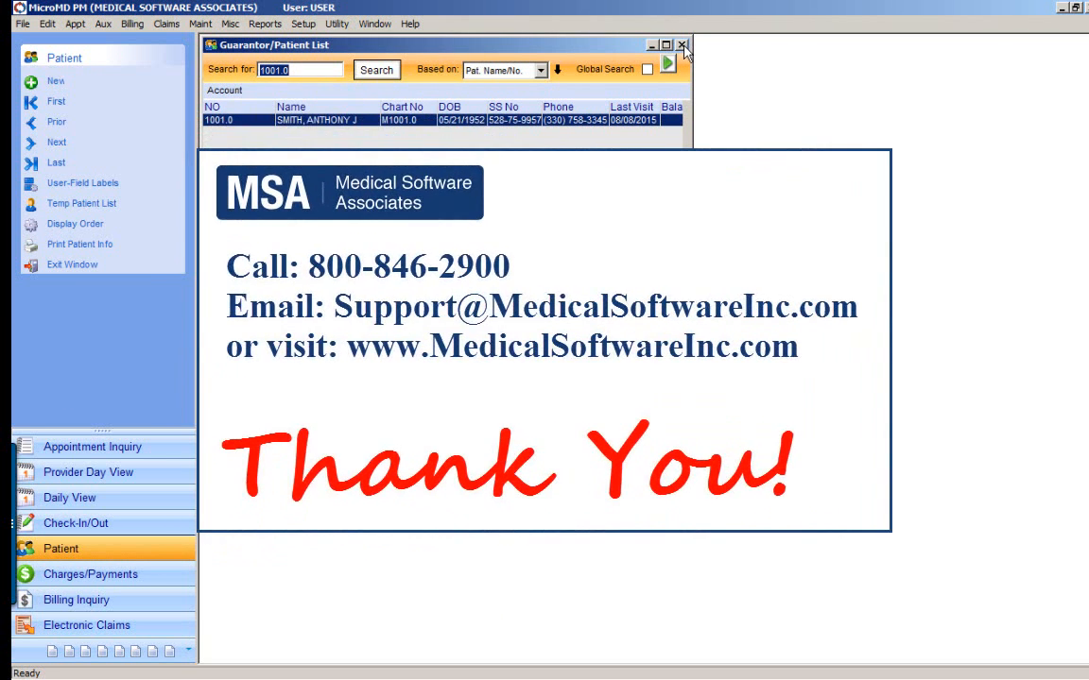
{"action": "left_click", "coordinate": [683, 45]}
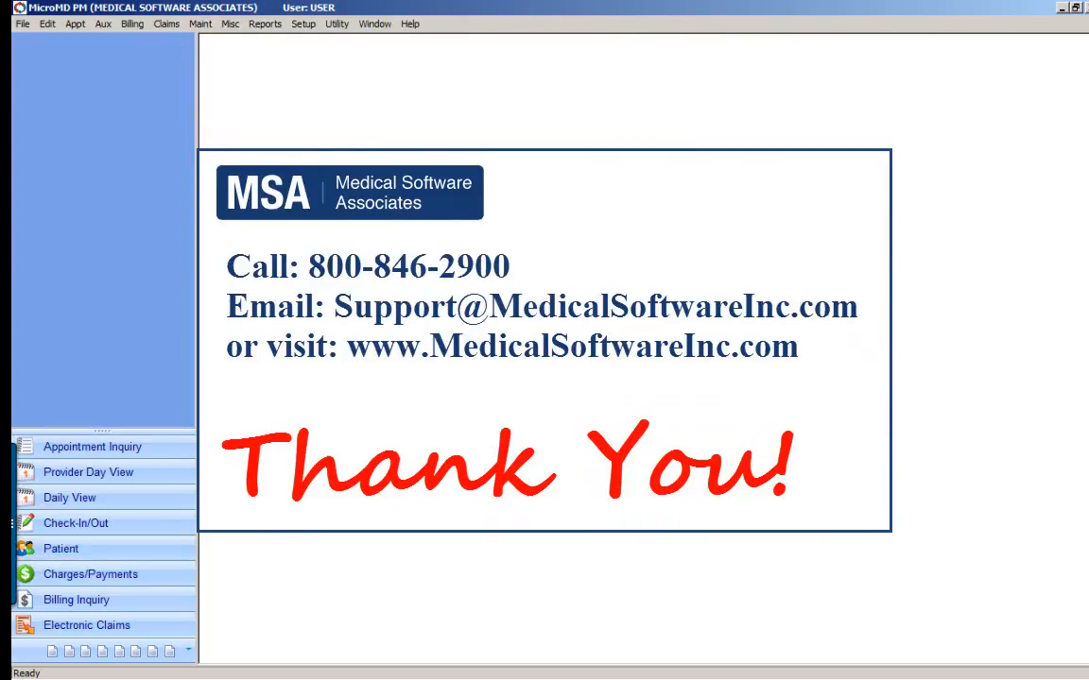